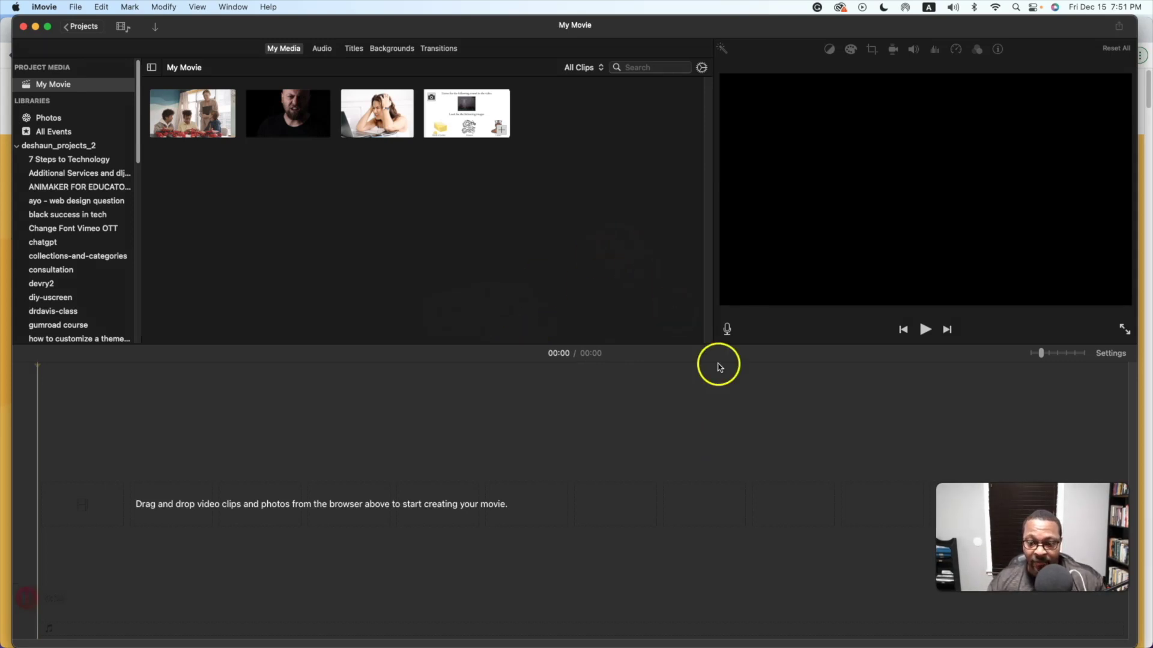
# - View the Edpuzzle homepage in Chrome and return to iMovie
pyautogui.moveTo(916, 642)
pyautogui.click(501, 630)
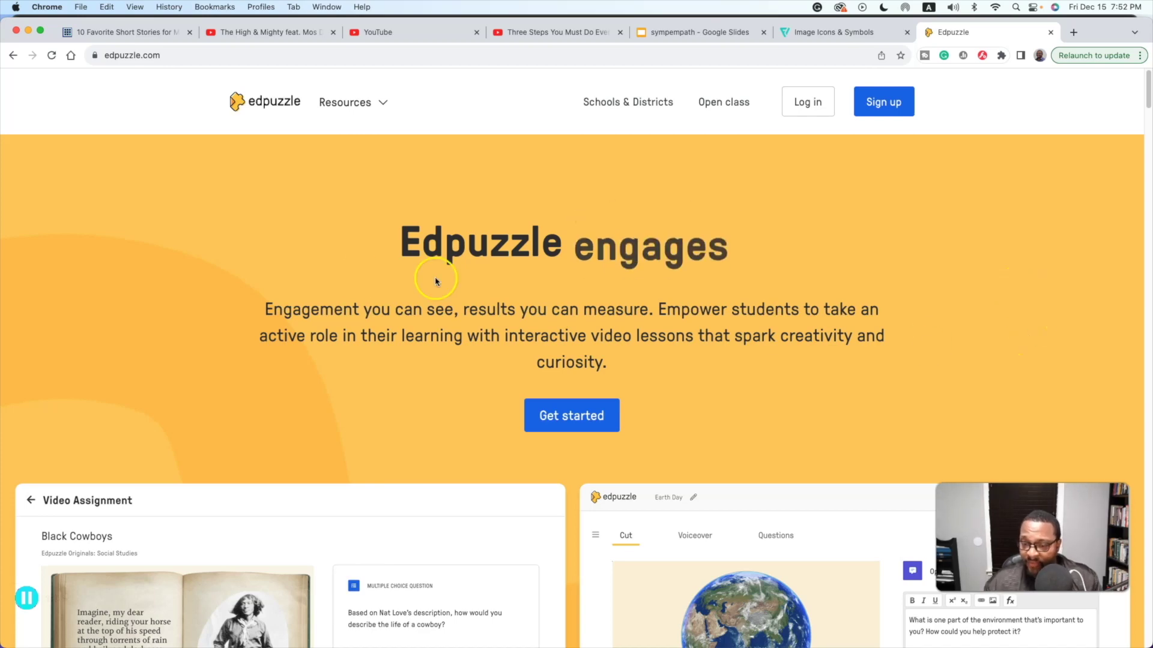
pyautogui.moveTo(850, 642)
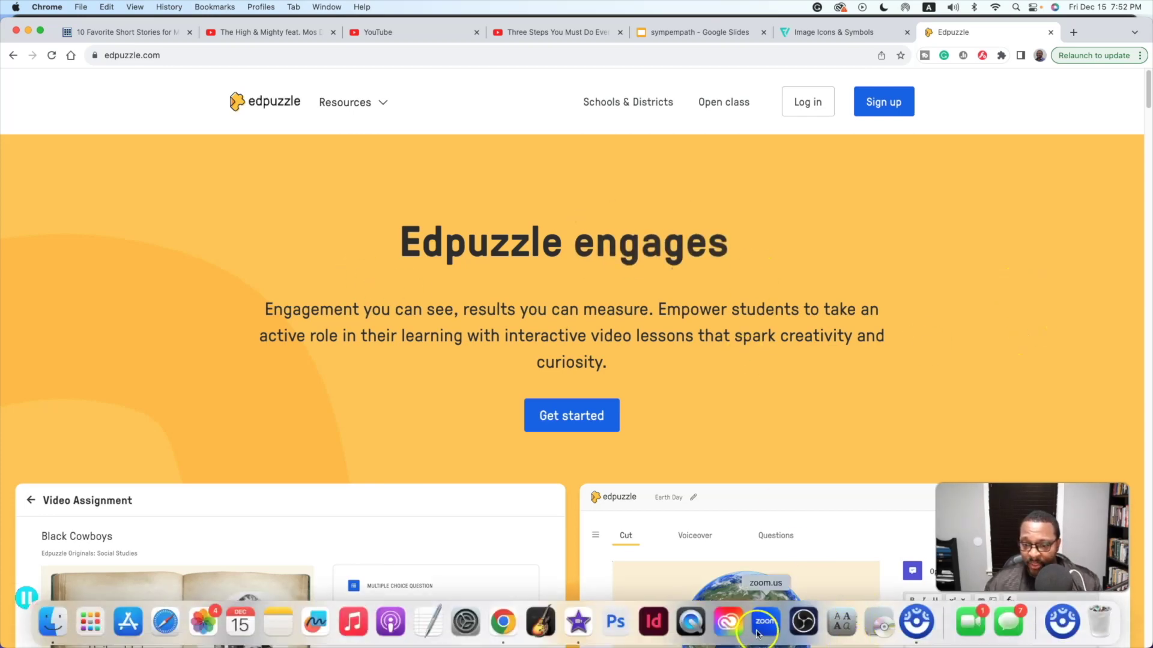
pyautogui.click(578, 625)
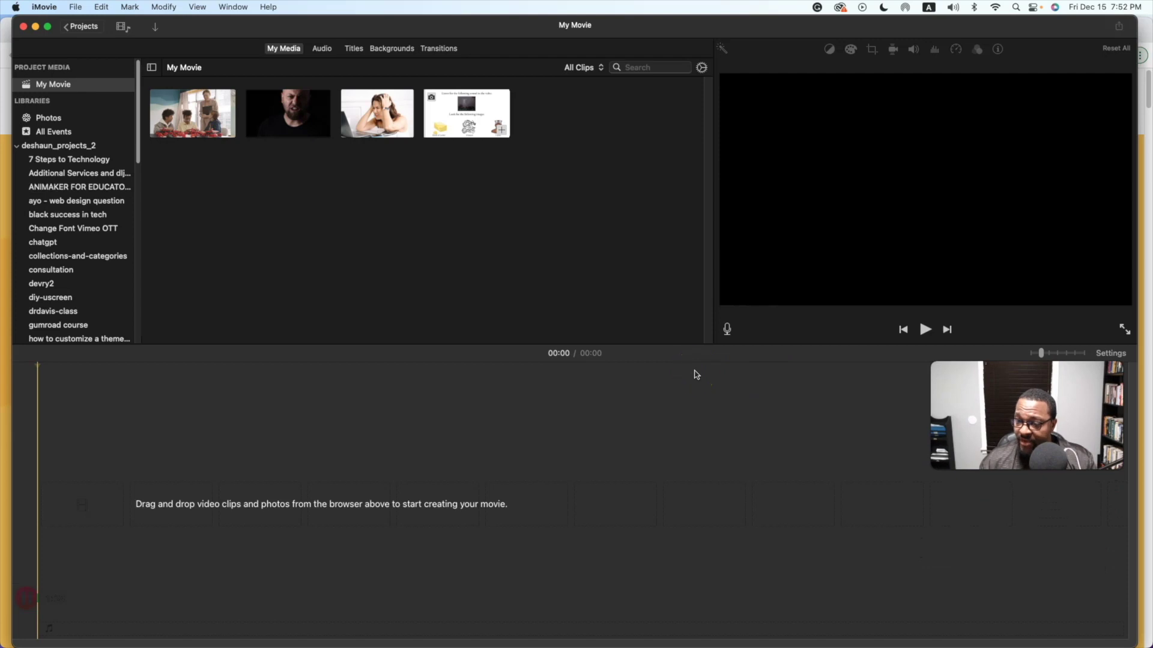
# - Add the classroom robotics clip, the bald man clip and the stressed woman clip to the timeline in that order
pyautogui.click(178, 125)
pyautogui.moveTo(197, 127); pyautogui.dragTo(101, 498)
pyautogui.click(295, 108)
pyautogui.moveTo(294, 108); pyautogui.dragTo(537, 498)
pyautogui.click(450, 239)
pyautogui.click(399, 129)
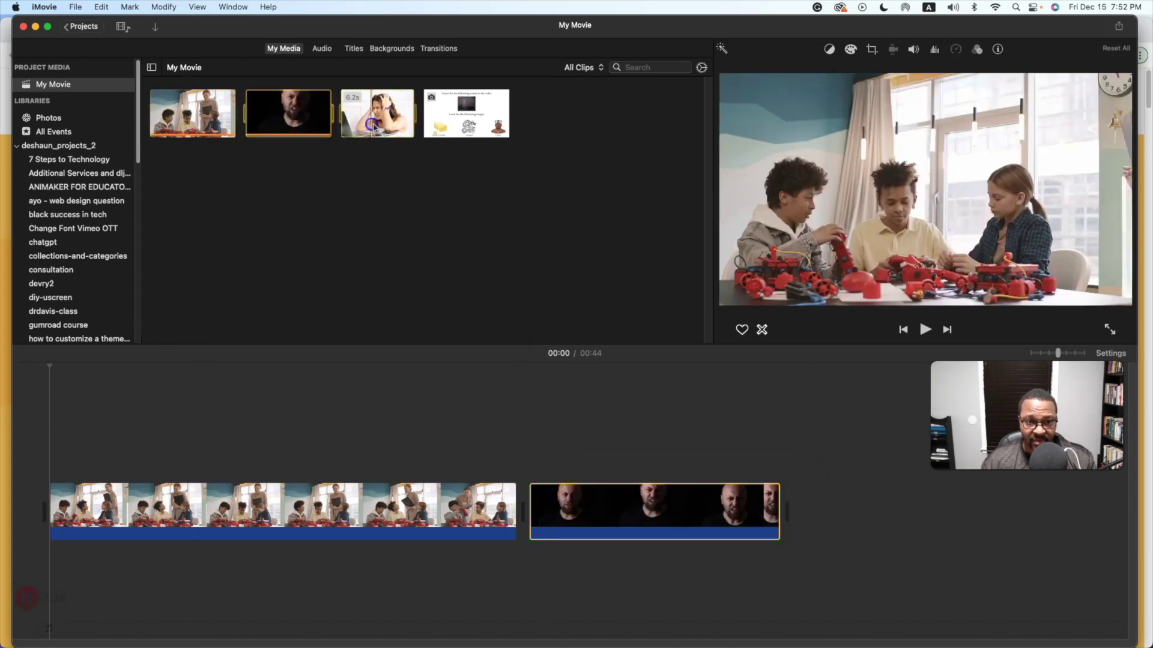
pyautogui.moveTo(399, 129); pyautogui.dragTo(834, 510)
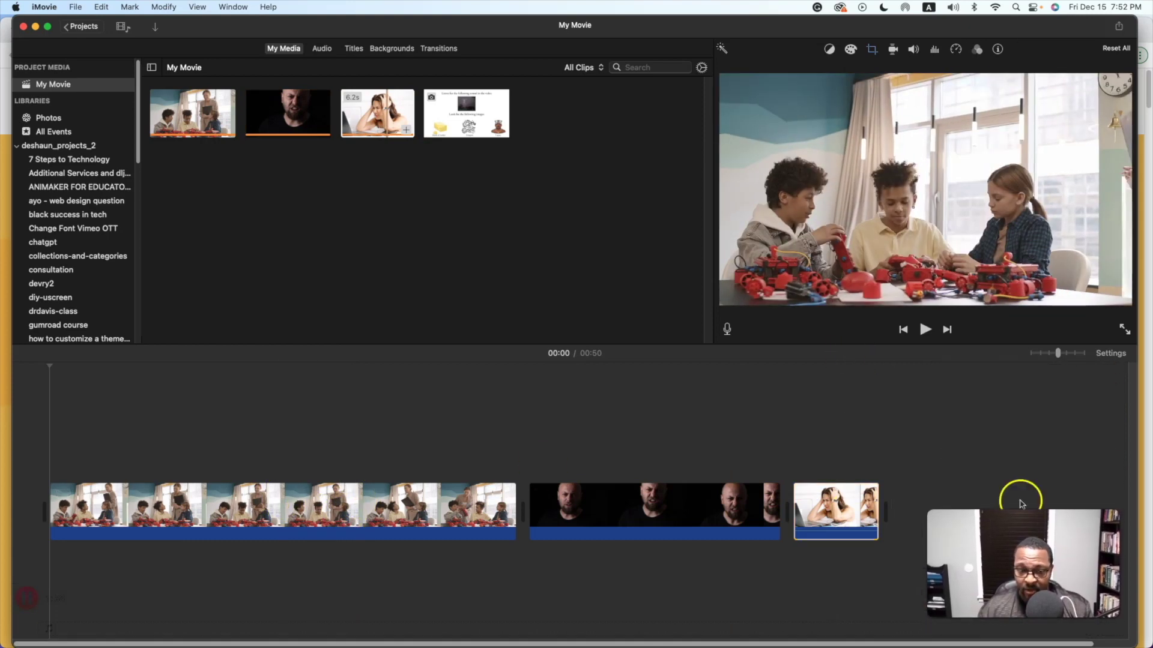
pyautogui.moveTo(48, 365); pyautogui.dragTo(27, 408)
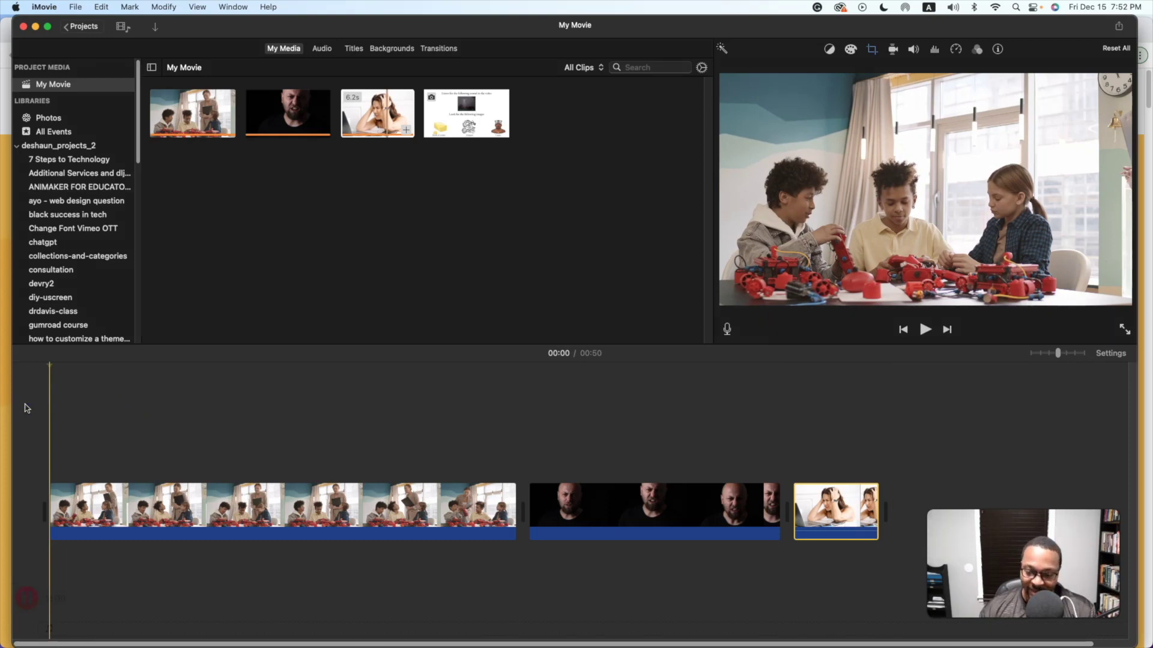
pyautogui.moveTo(27, 408); pyautogui.dragTo(47, 366)
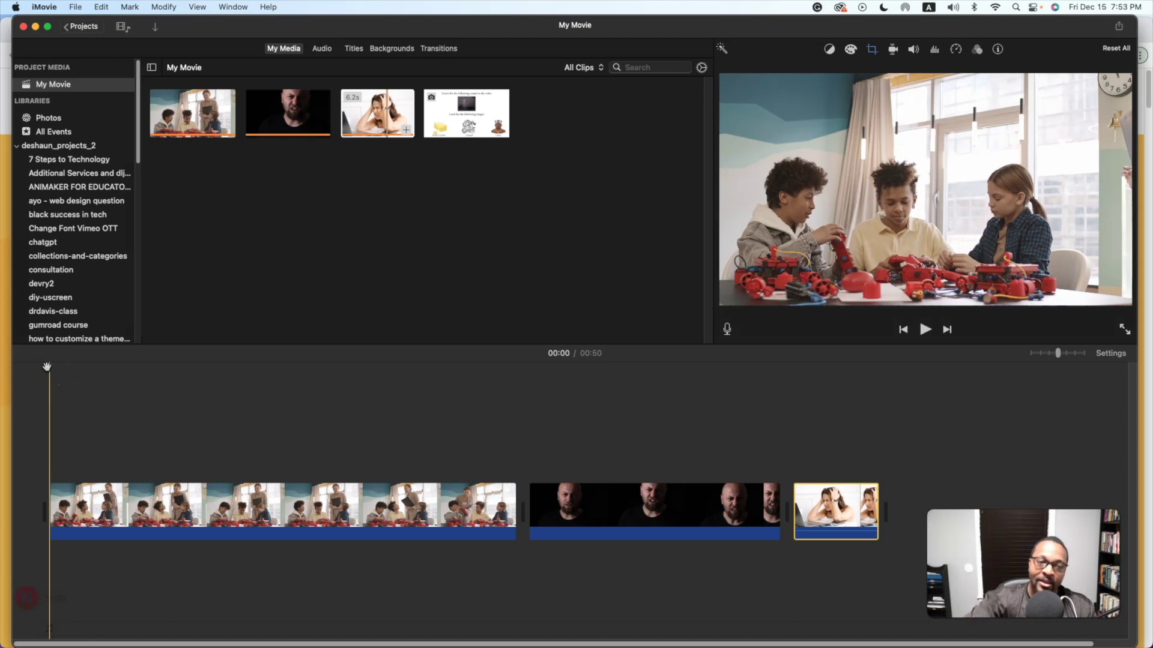
pyautogui.moveTo(47, 366)
pyautogui.mouseDown()
pyautogui.moveTo(108, 347)
pyautogui.moveTo(126, 386)
pyautogui.moveTo(51, 378)
pyautogui.mouseUp()
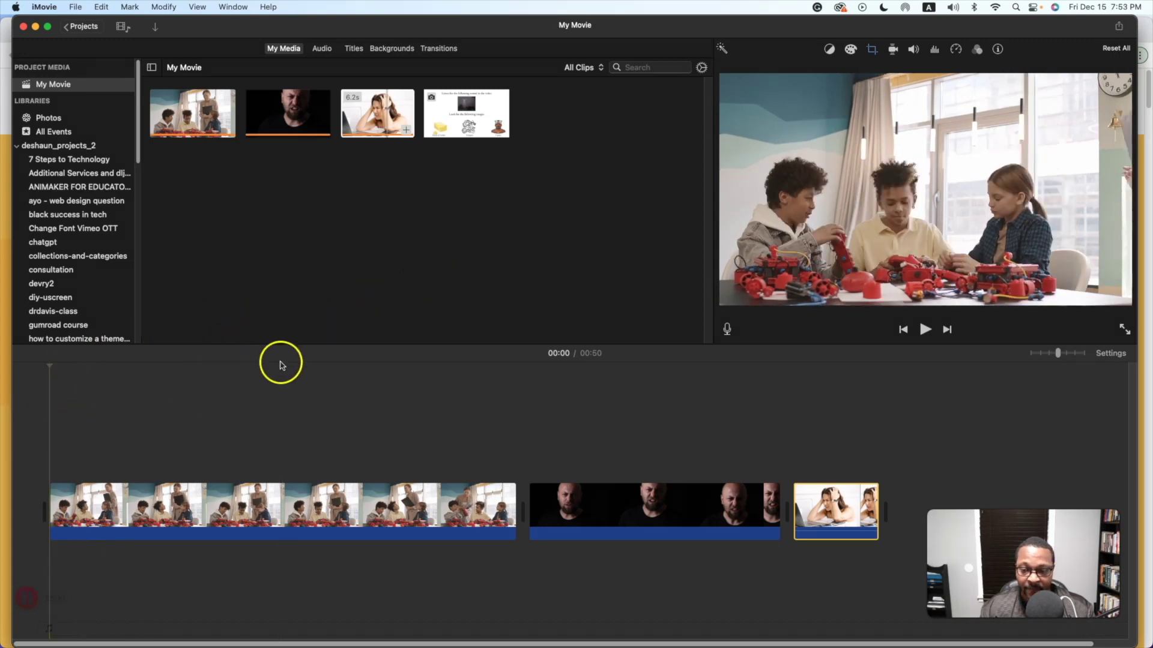
# - Preview the listening and image clues slide in the project media and view its source in the sympempath presentation in Chrome
pyautogui.click(492, 119)
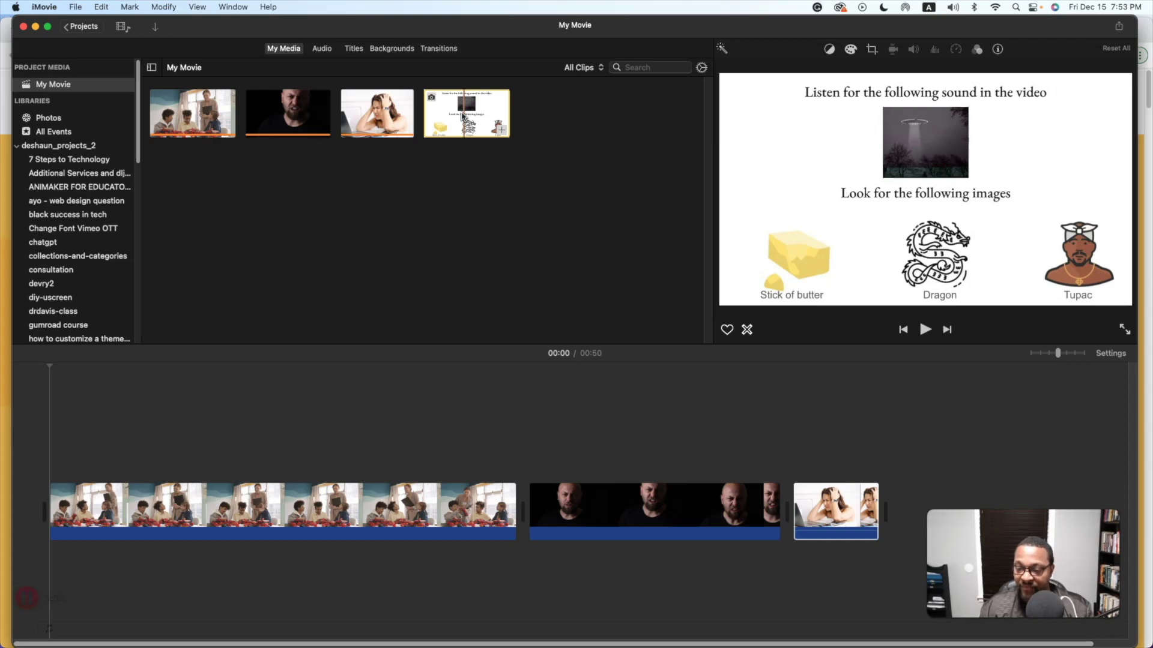
pyautogui.click(464, 108)
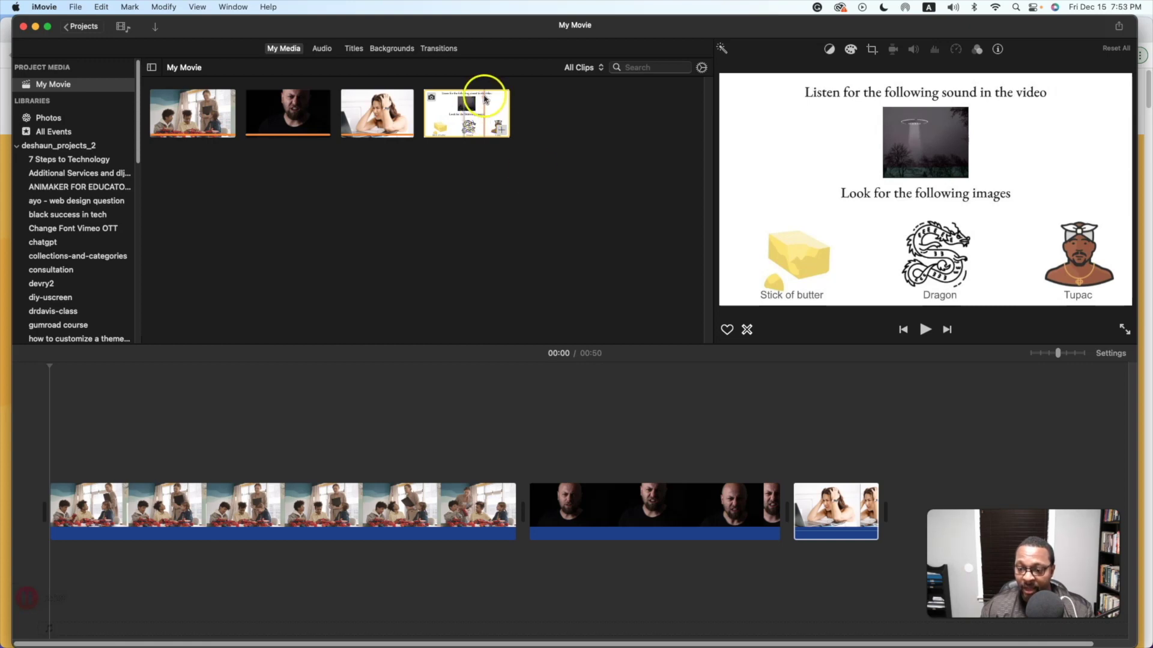
pyautogui.moveTo(691, 627)
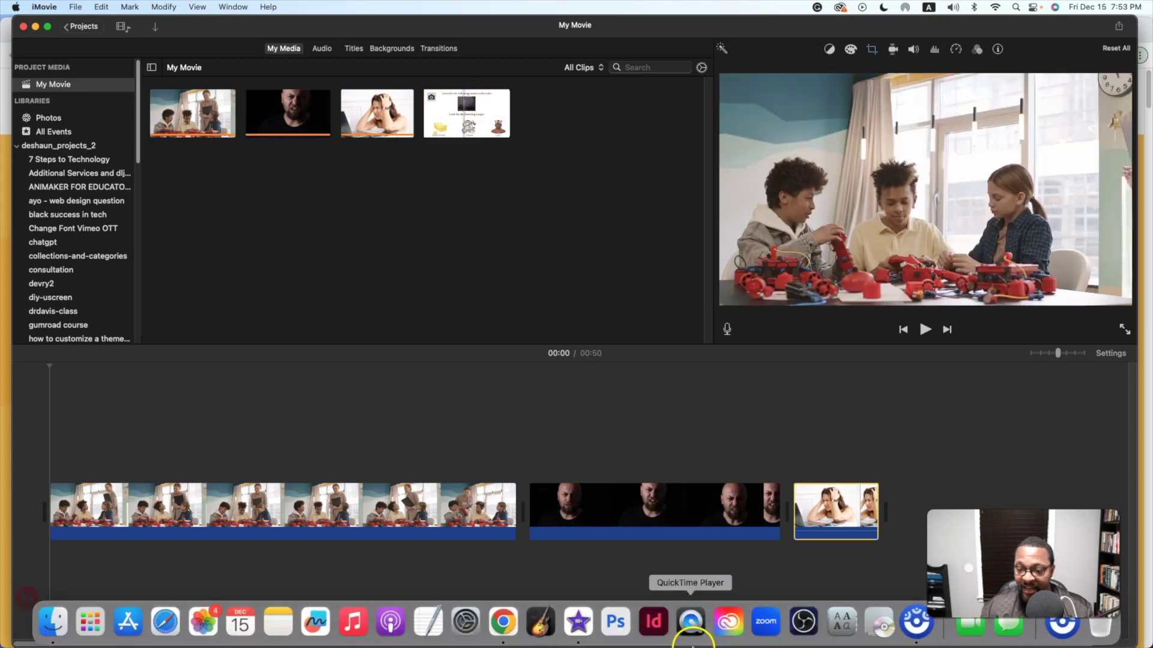
pyautogui.click(523, 629)
pyautogui.click(714, 32)
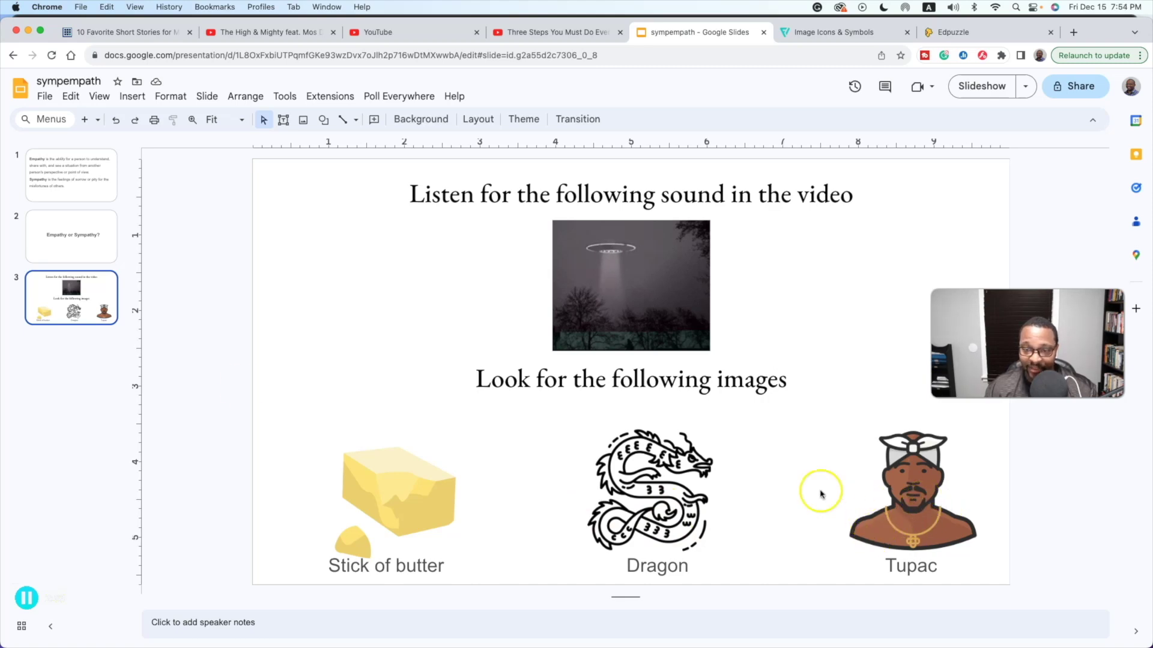
# - Search the Flaticon icon library for "rapper", dismissing the Google sign-in prompt
pyautogui.click(815, 32)
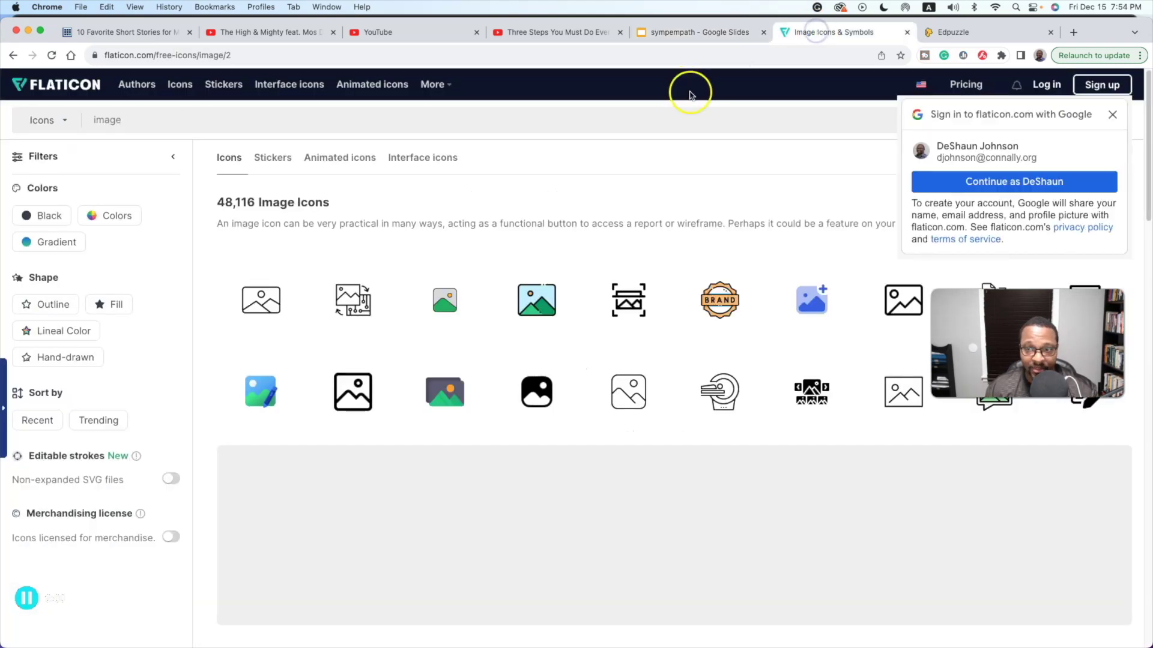
pyautogui.click(1112, 114)
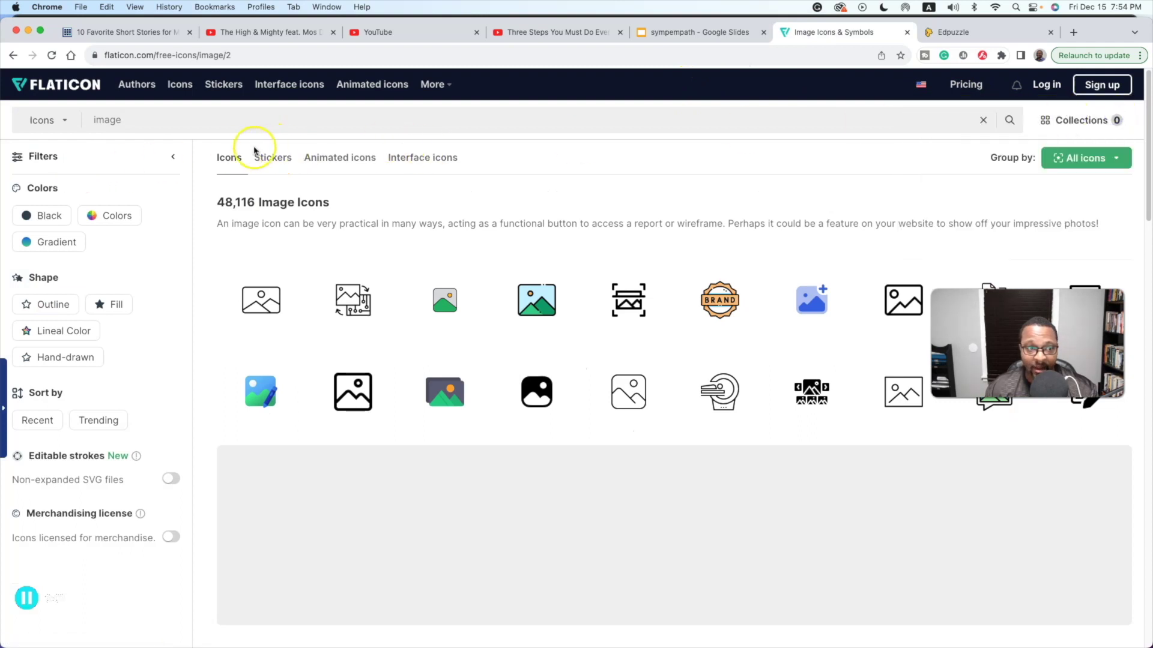
pyautogui.click(296, 115)
pyautogui.press('BackSpace')
pyautogui.press('BackSpace')
pyautogui.press('BackSpace')
pyautogui.press('BackSpace')
pyautogui.press('BackSpace')
pyautogui.write('rappe')
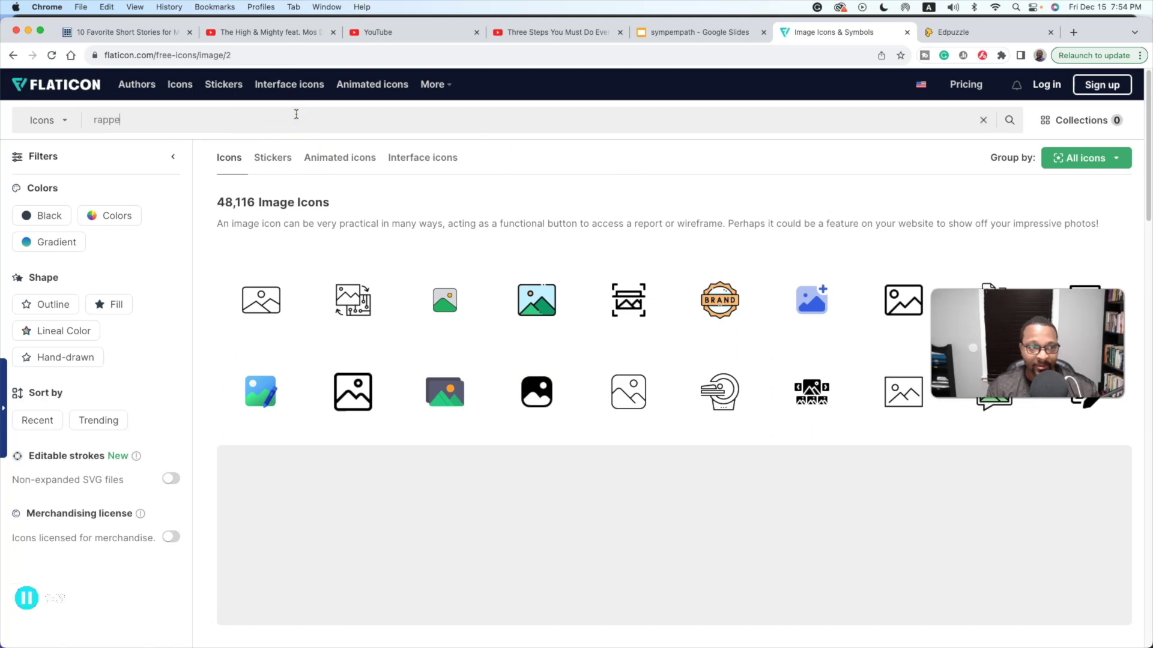
pyautogui.write('r')
pyautogui.press('Return')
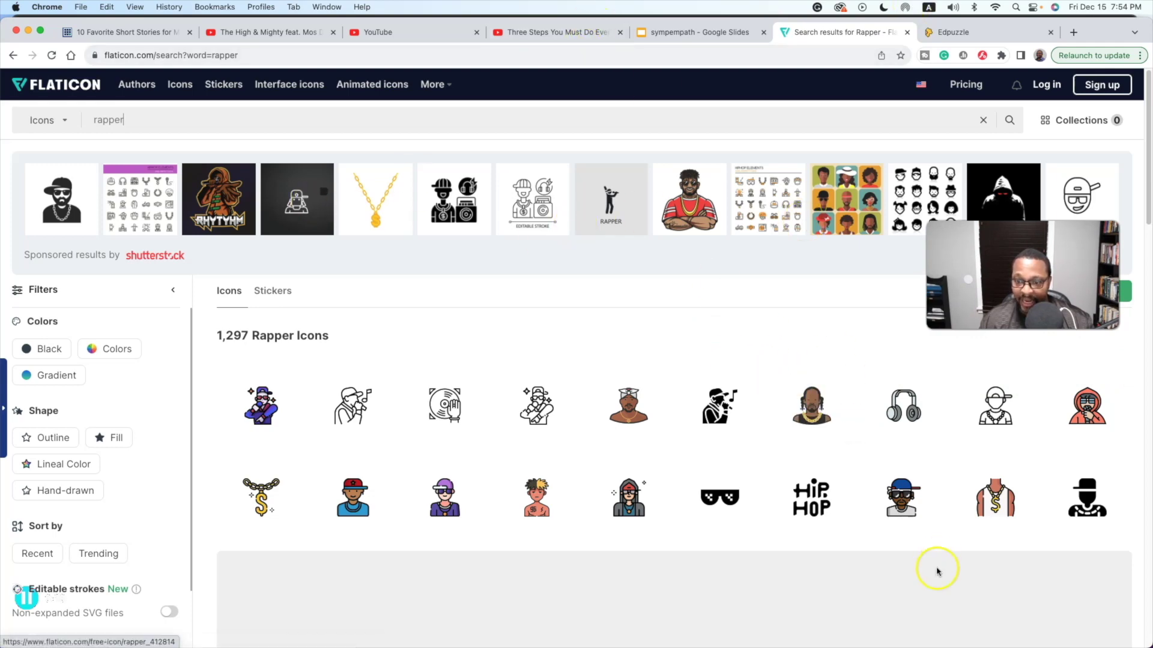
# - Return to iMovie and place the clues slide image at the start of the timeline, before the classroom clip
pyautogui.click(667, 32)
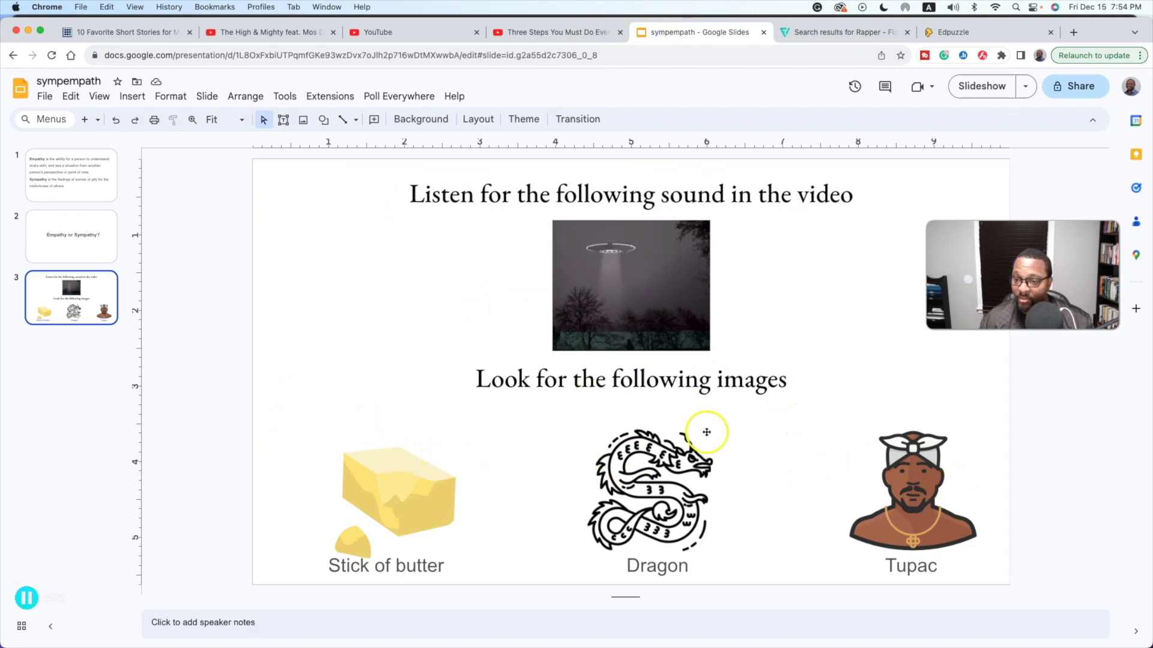
pyautogui.click(585, 638)
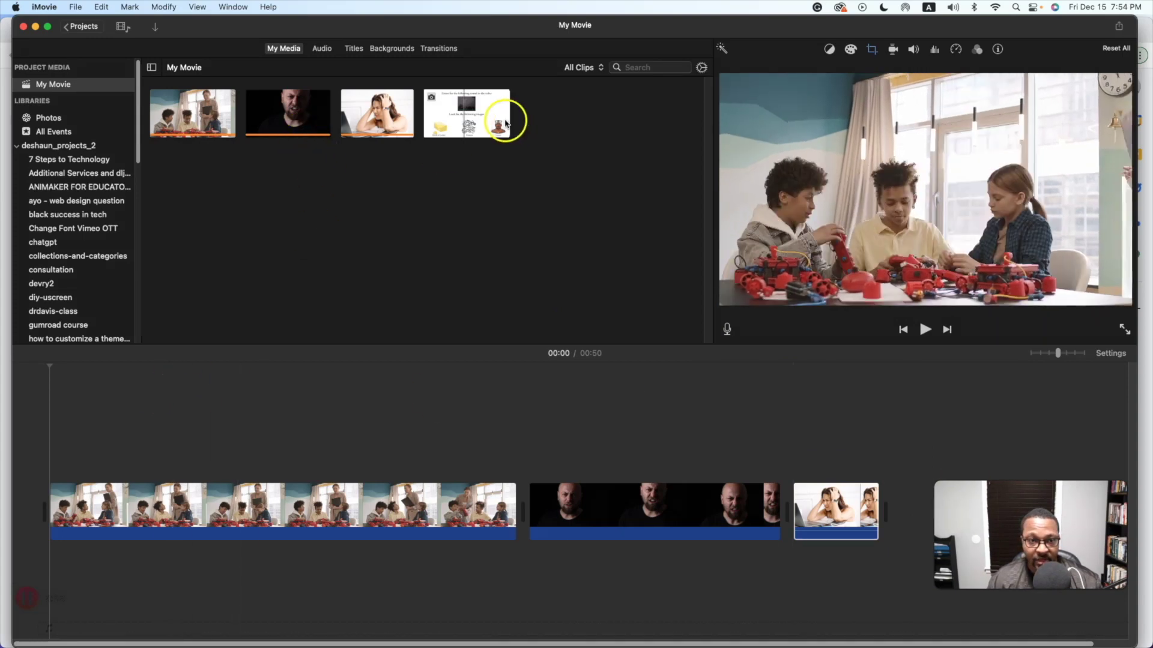
pyautogui.click(466, 113)
pyautogui.moveTo(466, 113); pyautogui.dragTo(206, 509)
pyautogui.click(123, 507)
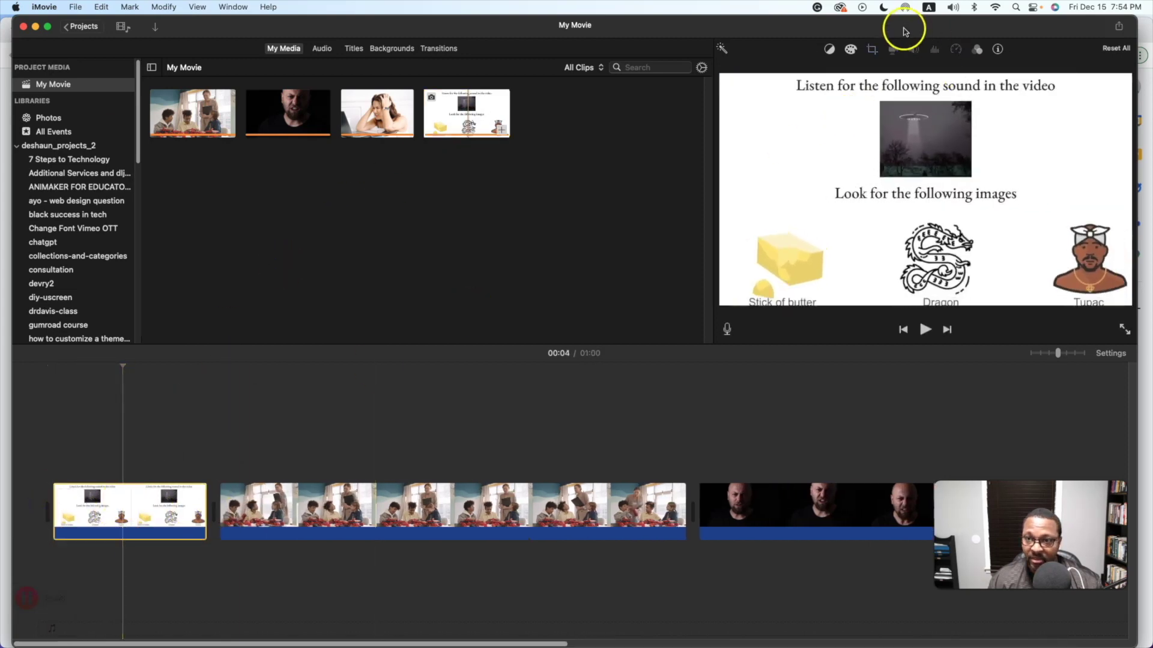
# - Set the clues slide's cropping style to Fit and return the playhead to the start of the movie
pyautogui.click(871, 48)
pyautogui.click(807, 70)
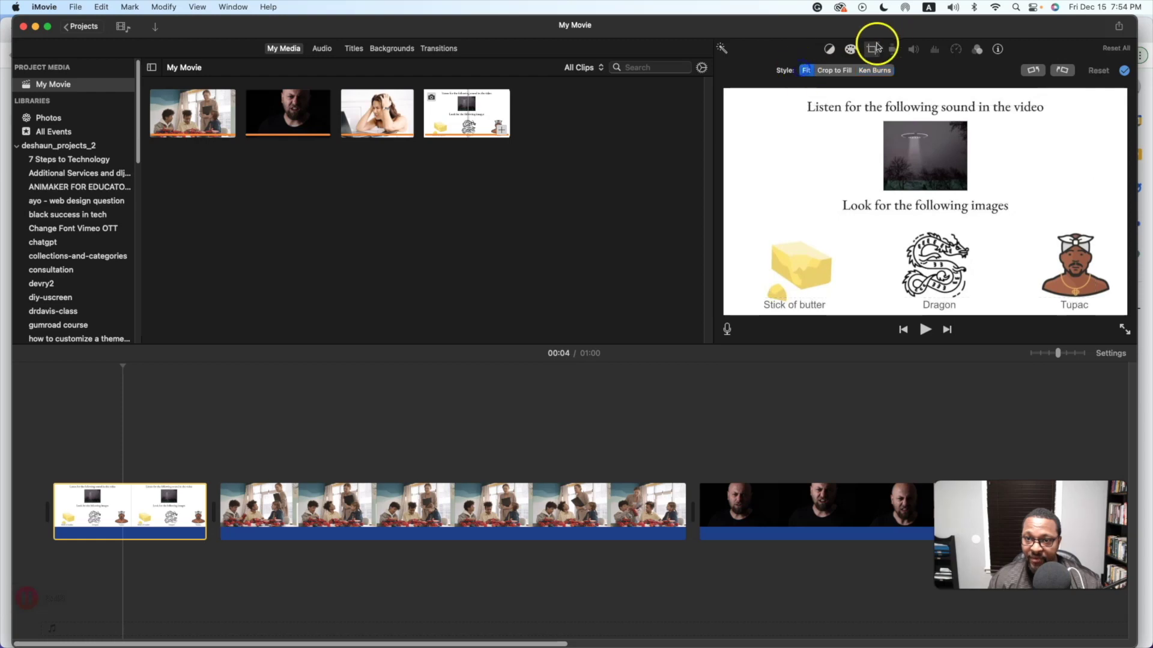
pyautogui.click(877, 50)
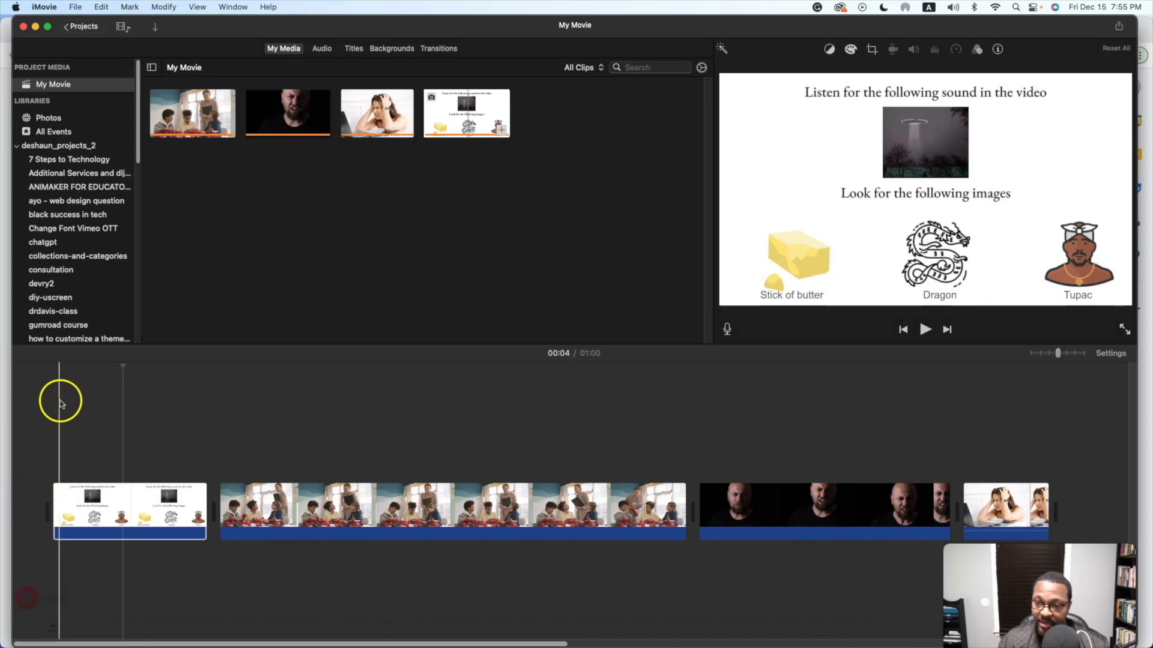
pyautogui.moveTo(62, 368)
pyautogui.mouseDown()
pyautogui.moveTo(84, 376)
pyautogui.moveTo(50, 387)
pyautogui.mouseUp()
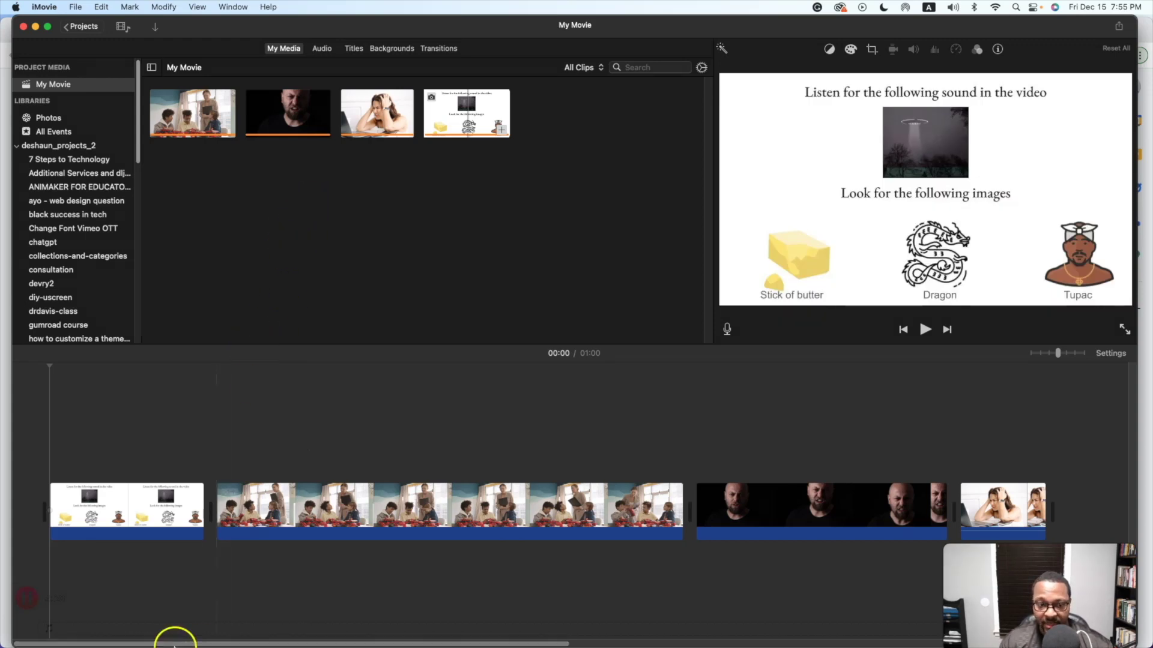
# - Open the Downloads folder in Finder, reposition its window over iMovie and browse up to the newest files
pyautogui.moveTo(174, 646)
pyautogui.click(52, 625)
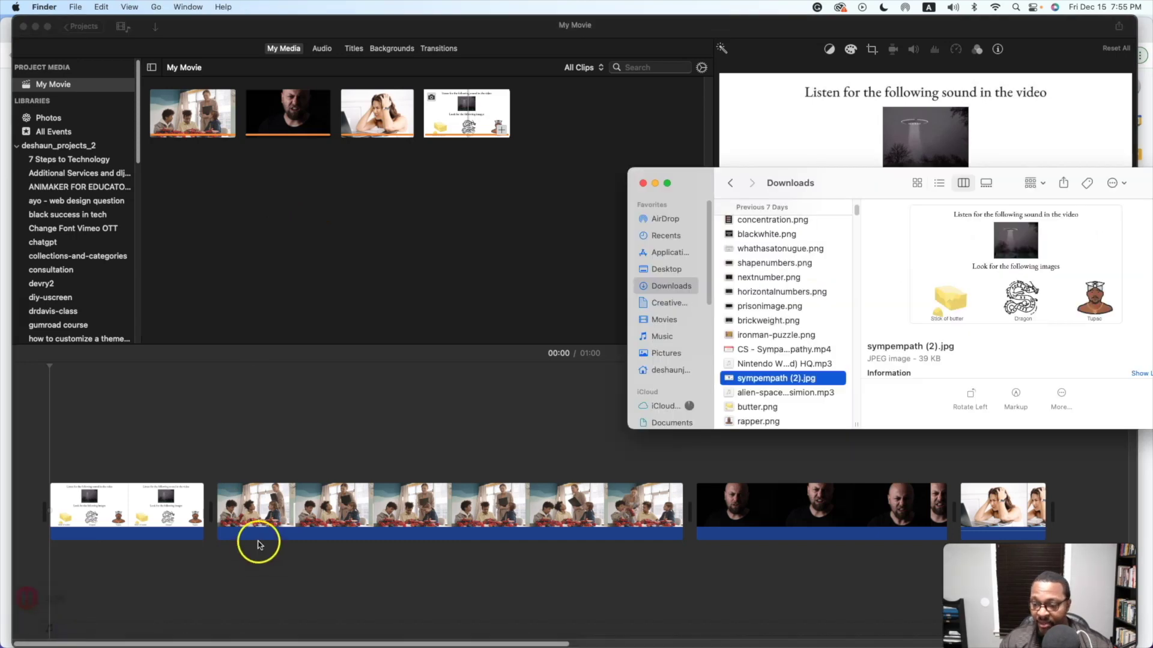
pyautogui.moveTo(851, 184); pyautogui.dragTo(787, 161)
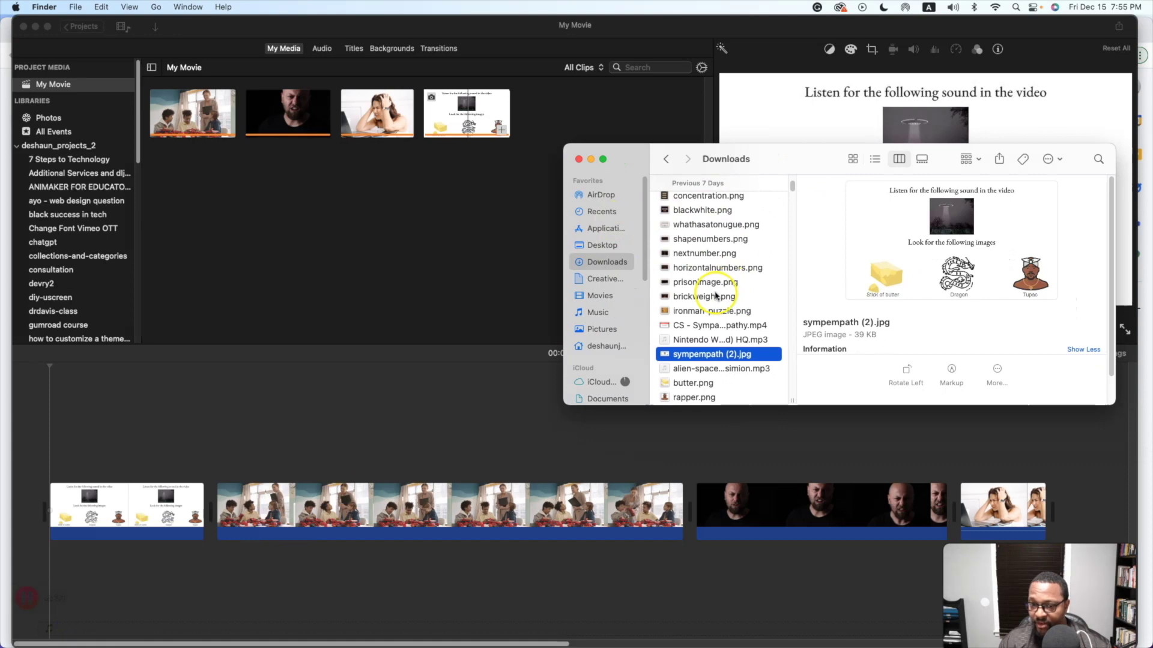
pyautogui.scroll(10, 716, 295)
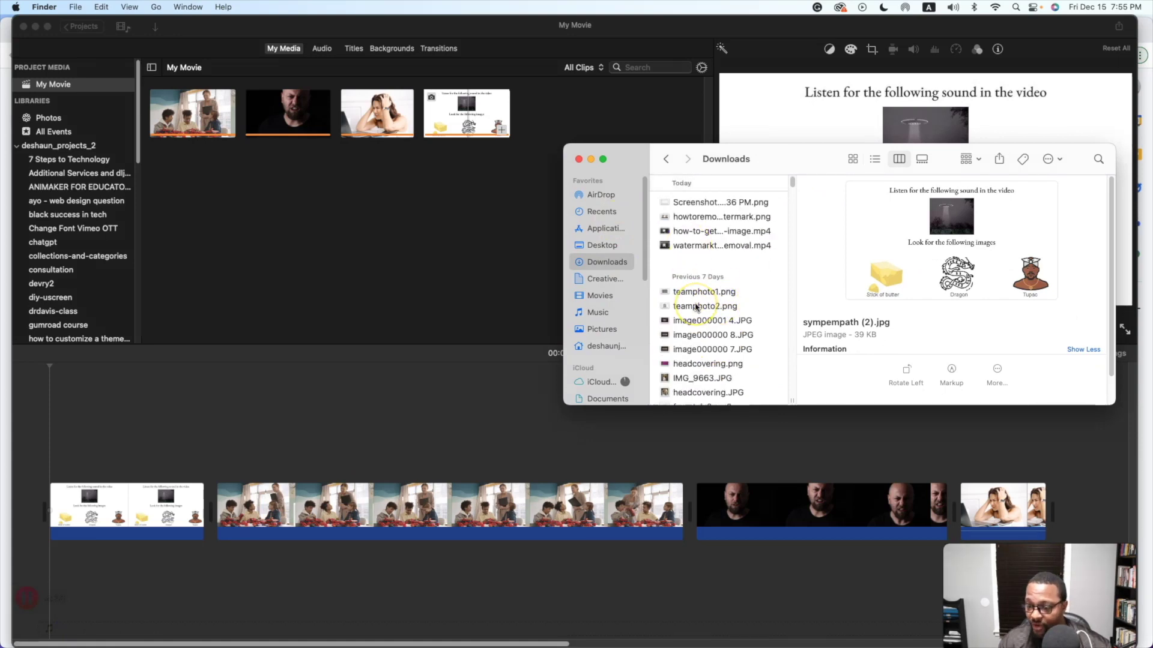
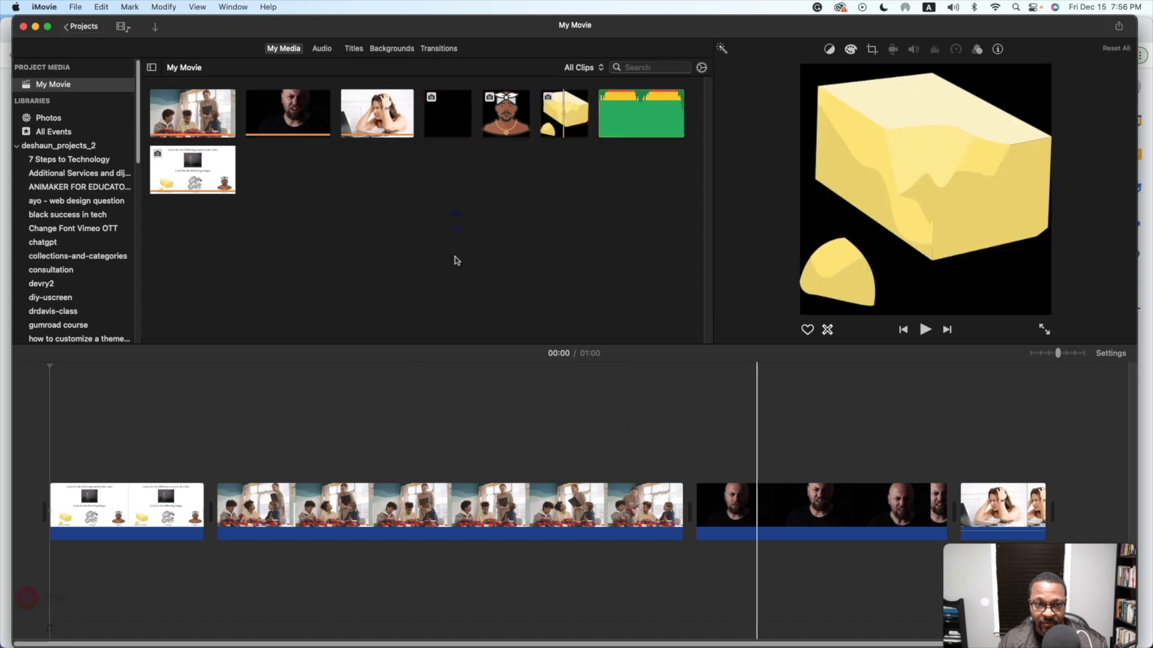
# - Overlay the butter image above the middle of the classroom clip and set its cropping style to Fit
pyautogui.moveTo(558, 120); pyautogui.dragTo(430, 447)
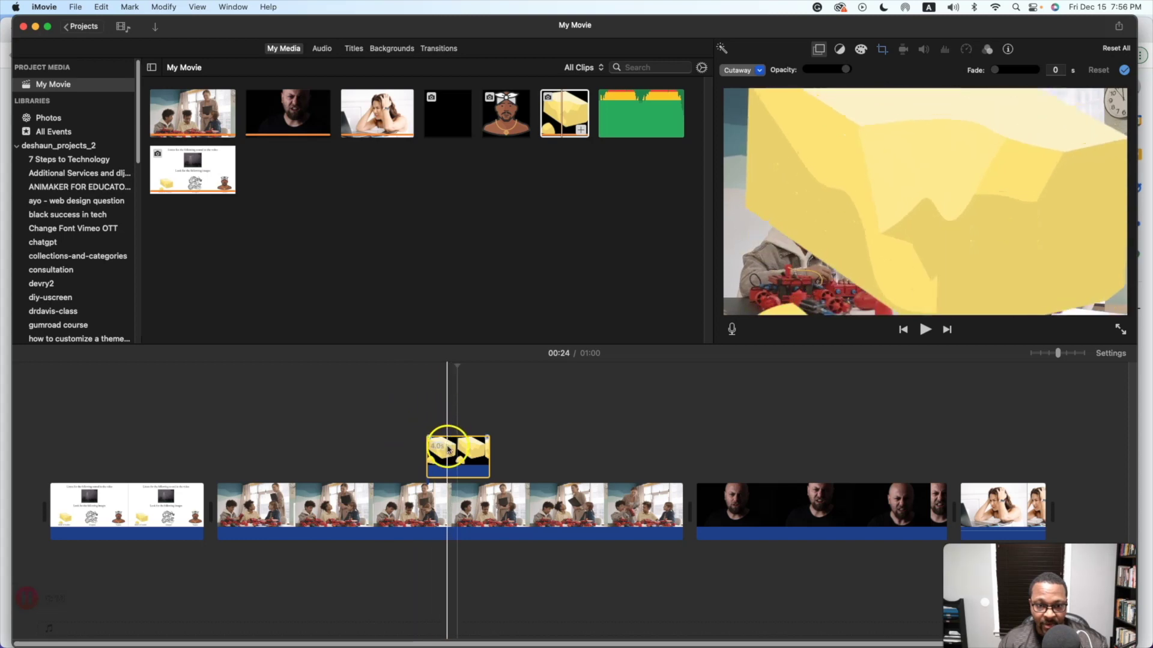
pyautogui.click(449, 454)
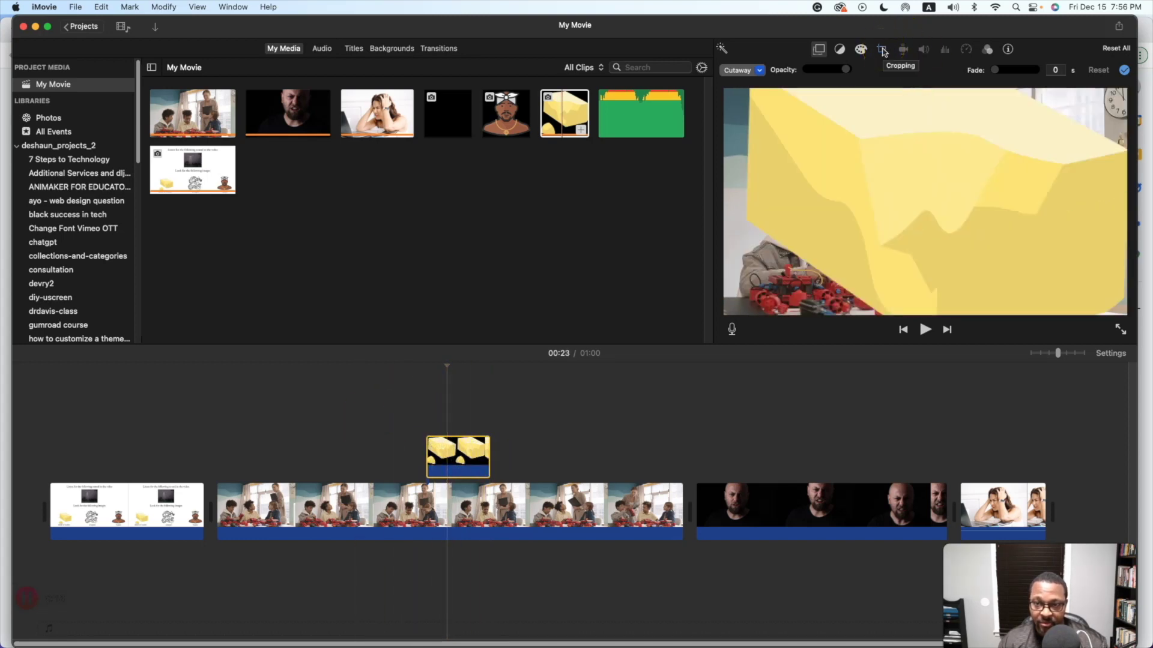
pyautogui.click(882, 50)
pyautogui.click(805, 71)
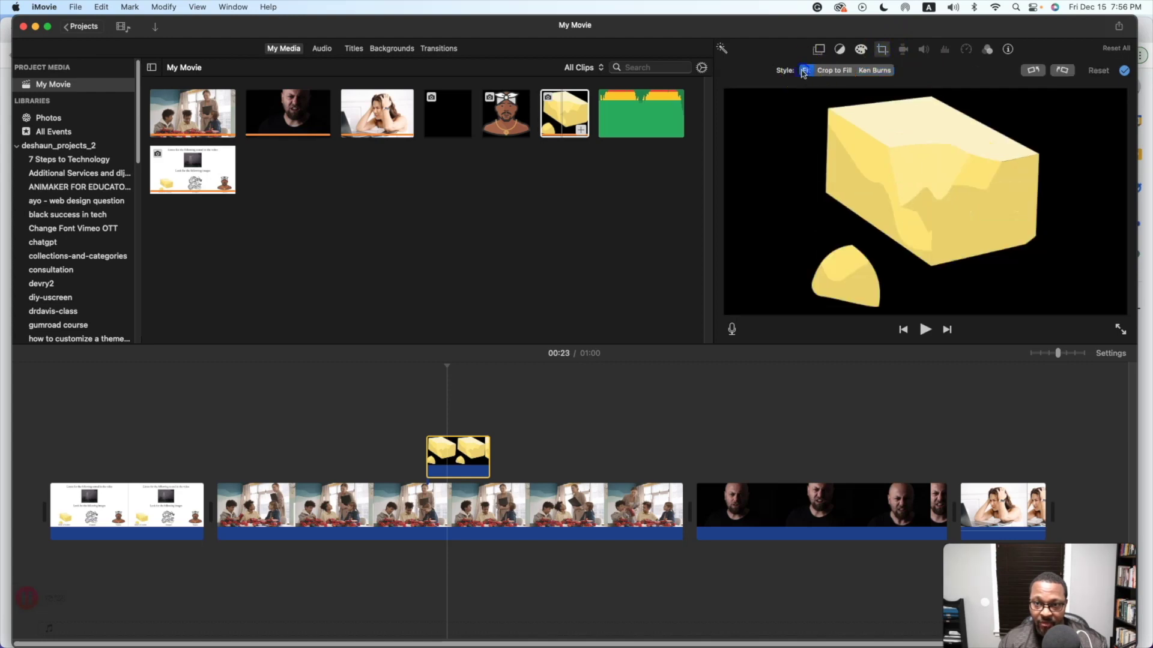
pyautogui.click(883, 51)
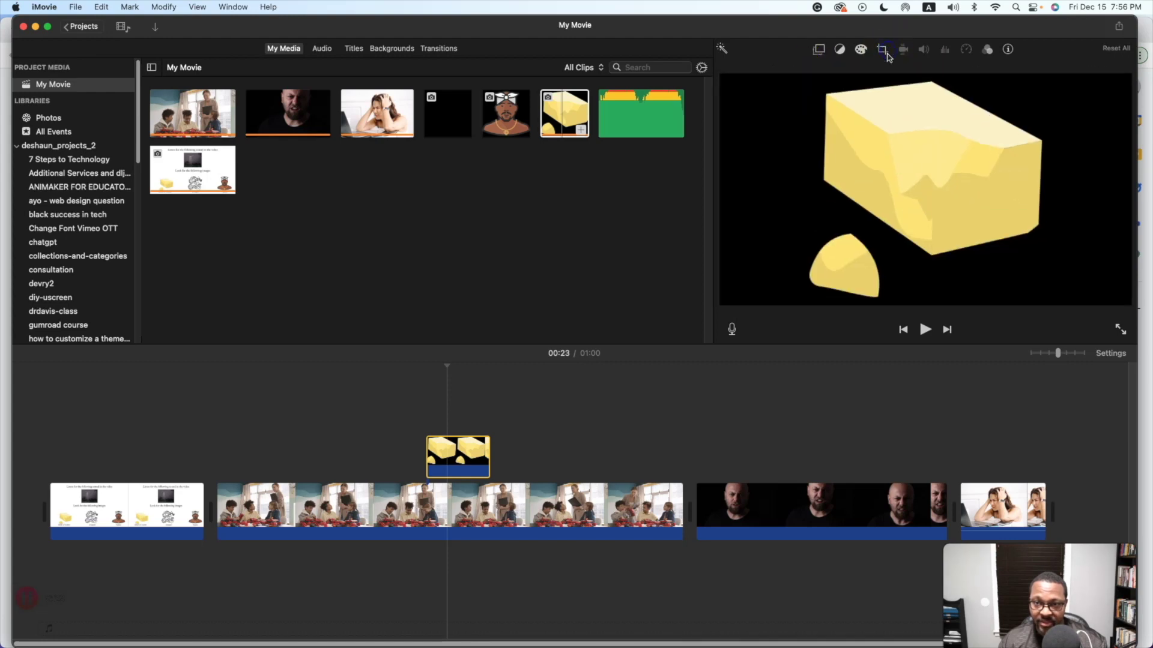
# - Change the butter overlay from Cutaway to Picture in Picture
pyautogui.click(819, 52)
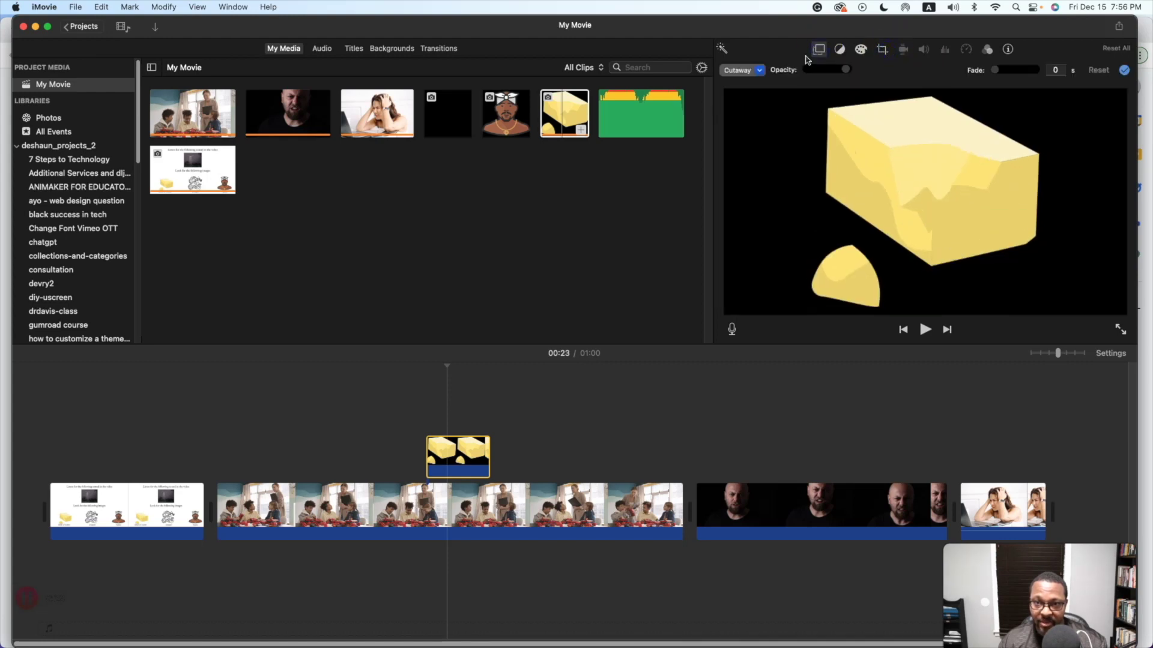
pyautogui.click(759, 70)
pyautogui.click(752, 121)
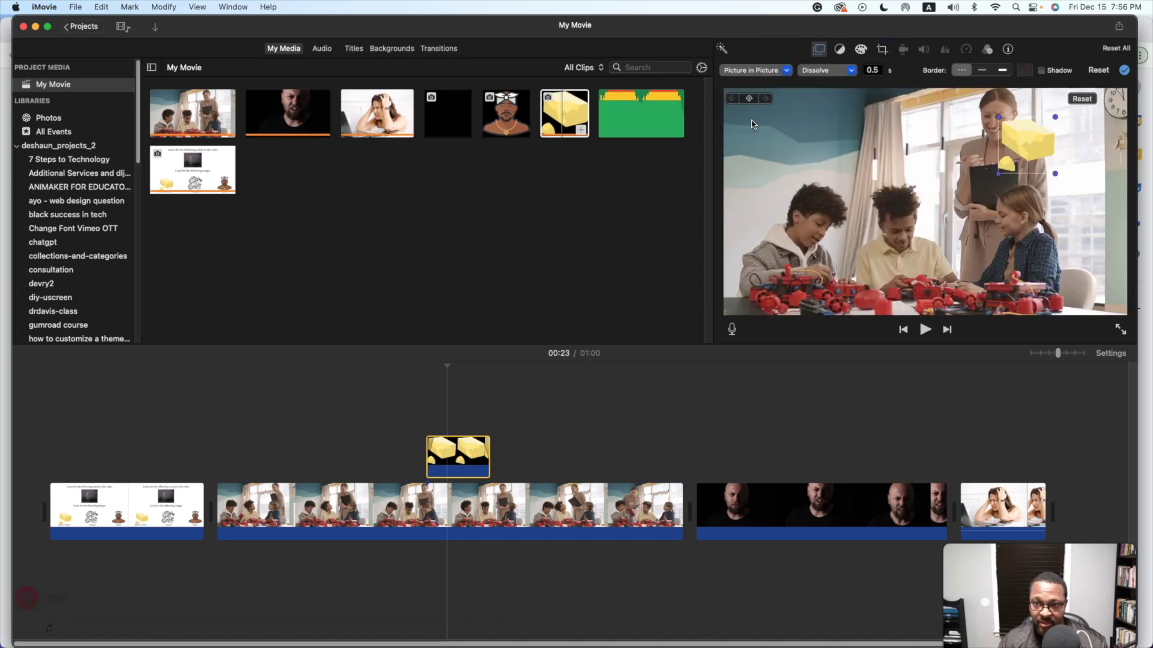
# - Shrink the butter inset and place it over the window beside the teacher, and trim its clip to about half its length
pyautogui.moveTo(999, 118); pyautogui.dragTo(1070, 169)
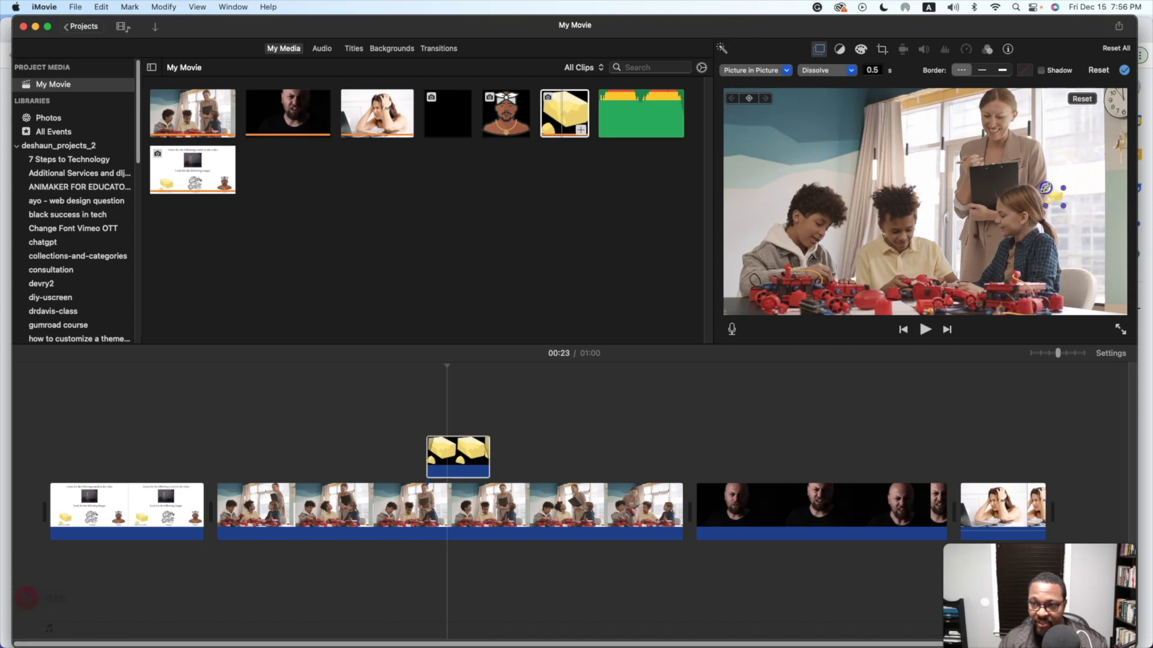
pyautogui.moveTo(1080, 162); pyautogui.dragTo(1081, 159)
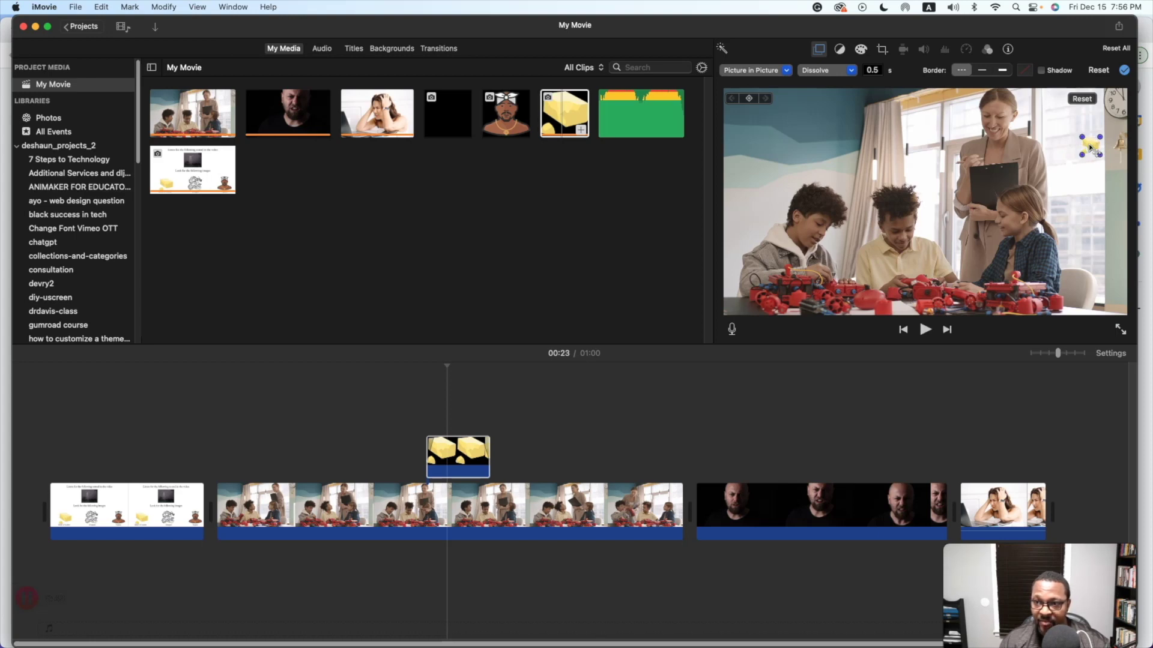
pyautogui.moveTo(487, 468); pyautogui.dragTo(455, 466)
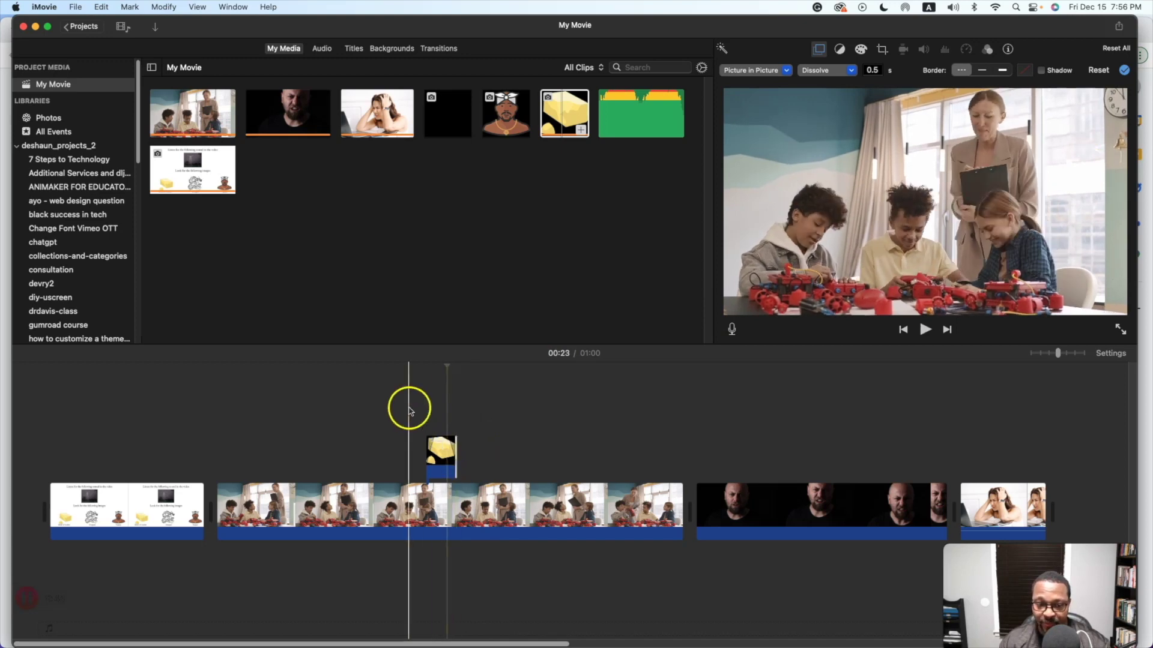
# - Apply the Black & White clip filter to the butter inset over the classroom clip
pyautogui.click(451, 457)
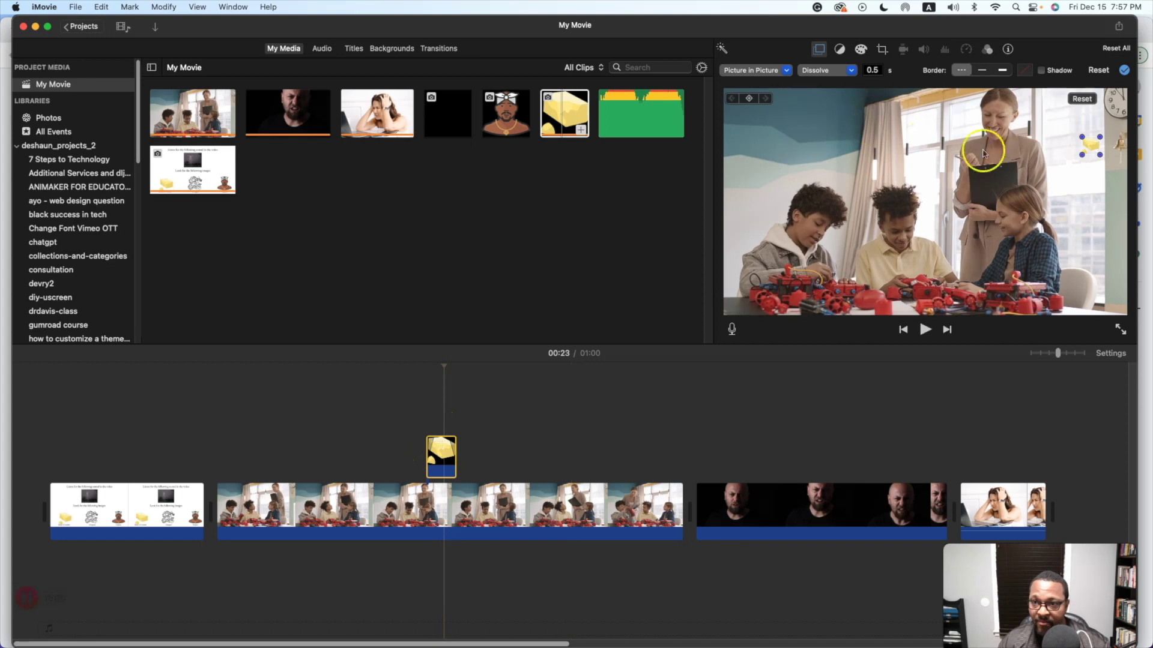
pyautogui.click(860, 48)
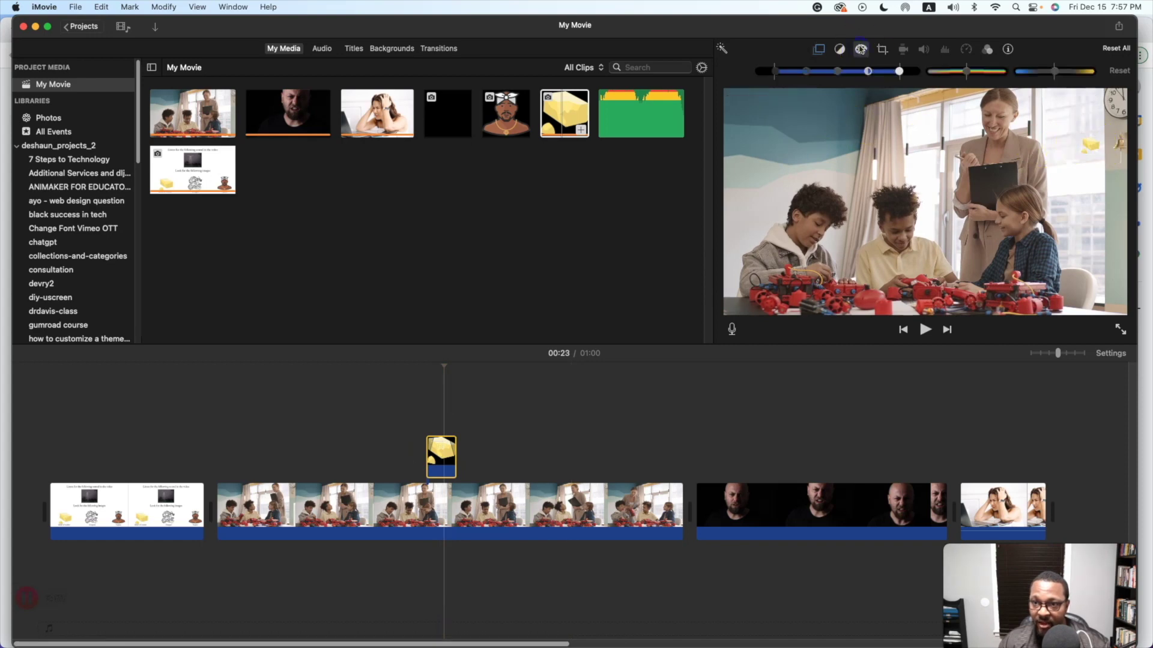
pyautogui.click(988, 50)
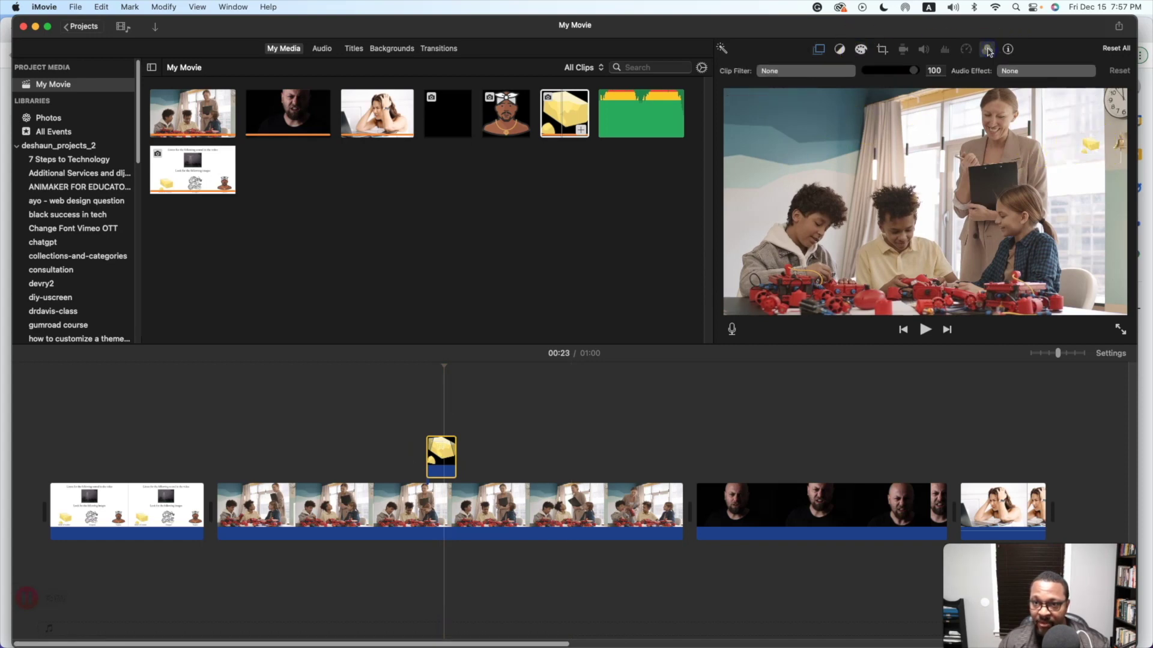
pyautogui.click(774, 72)
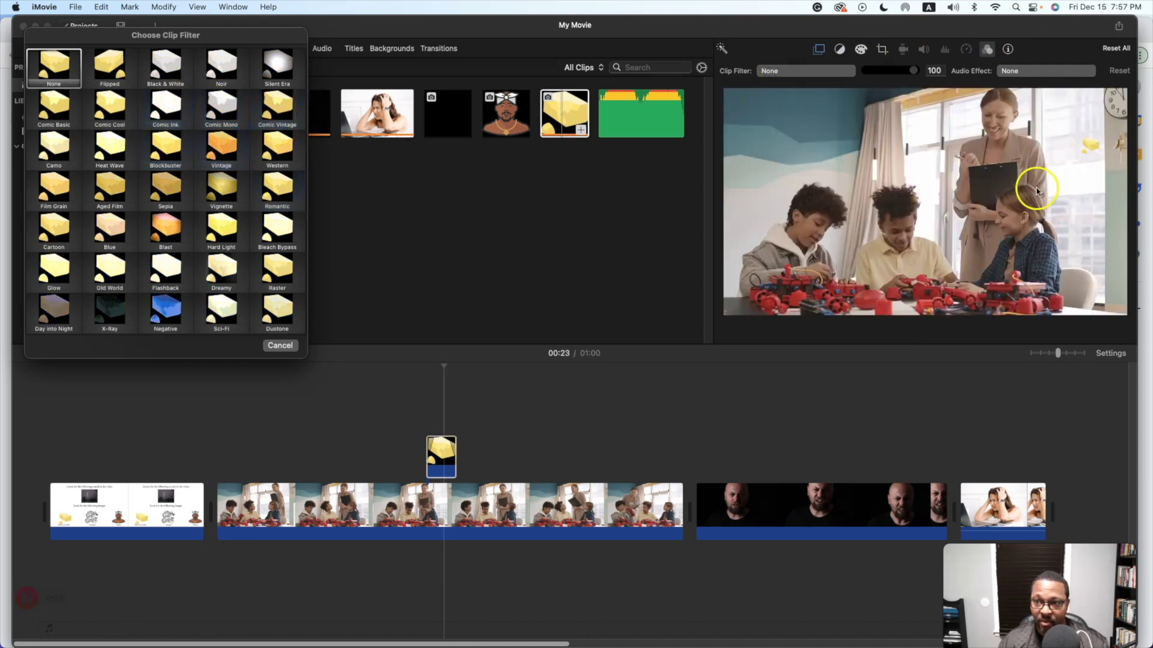
pyautogui.click(165, 66)
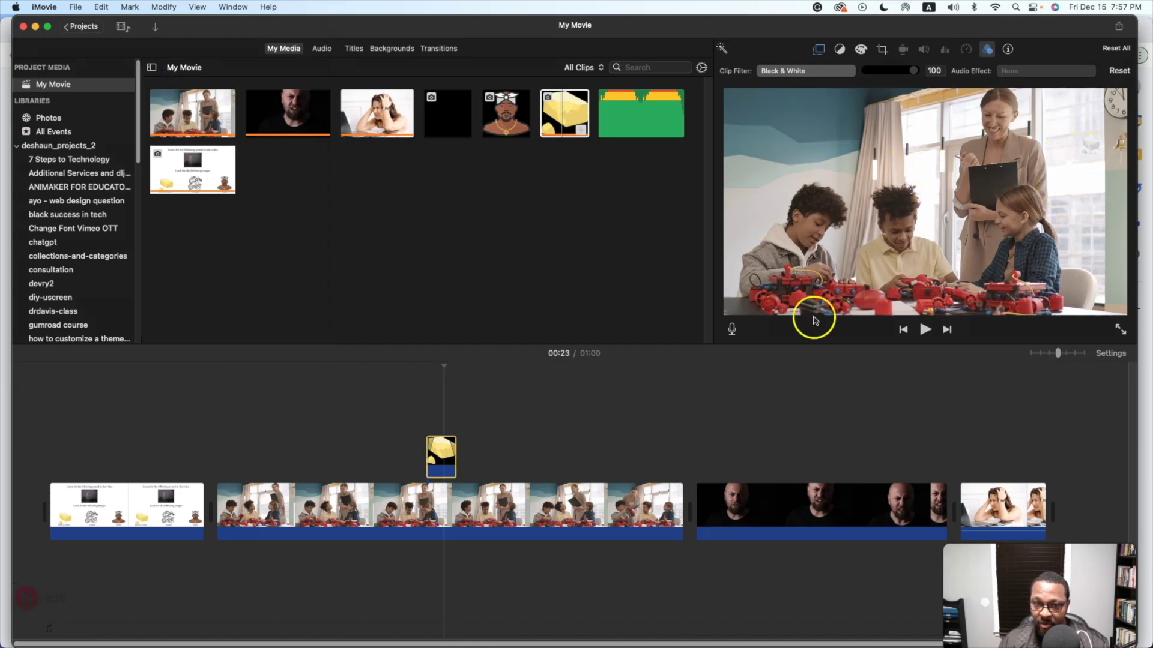
# - Play the classroom clip from just before the butter inset to check how the hidden image appears
pyautogui.click(412, 412)
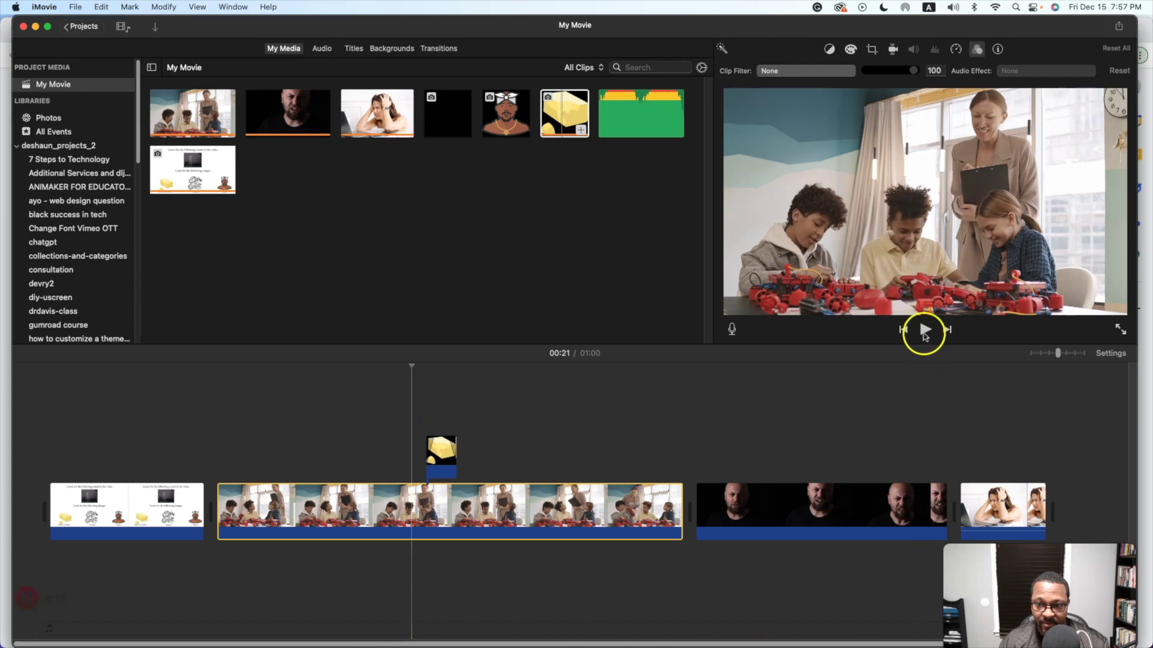
pyautogui.click(925, 332)
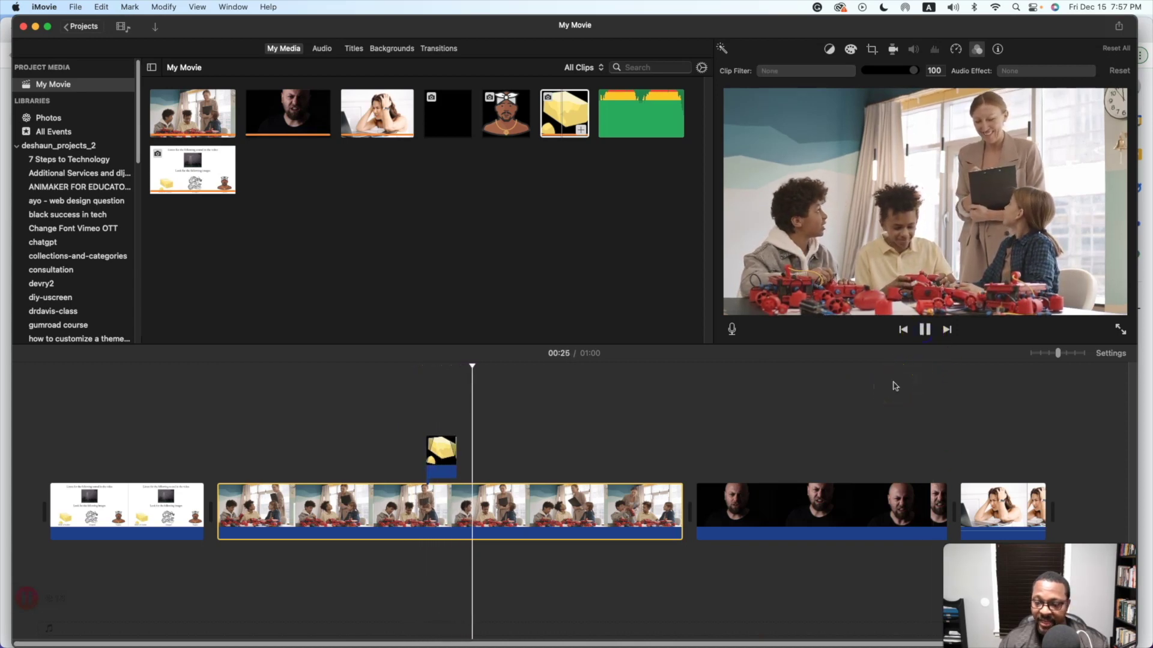
pyautogui.click(921, 329)
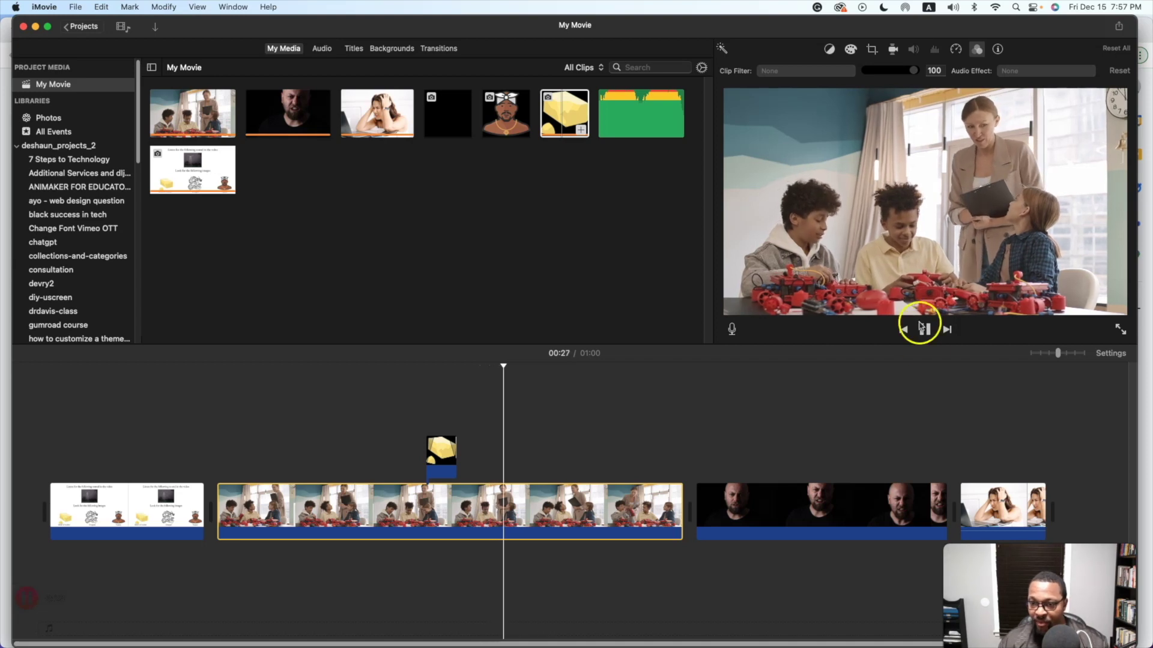
pyautogui.click(896, 391)
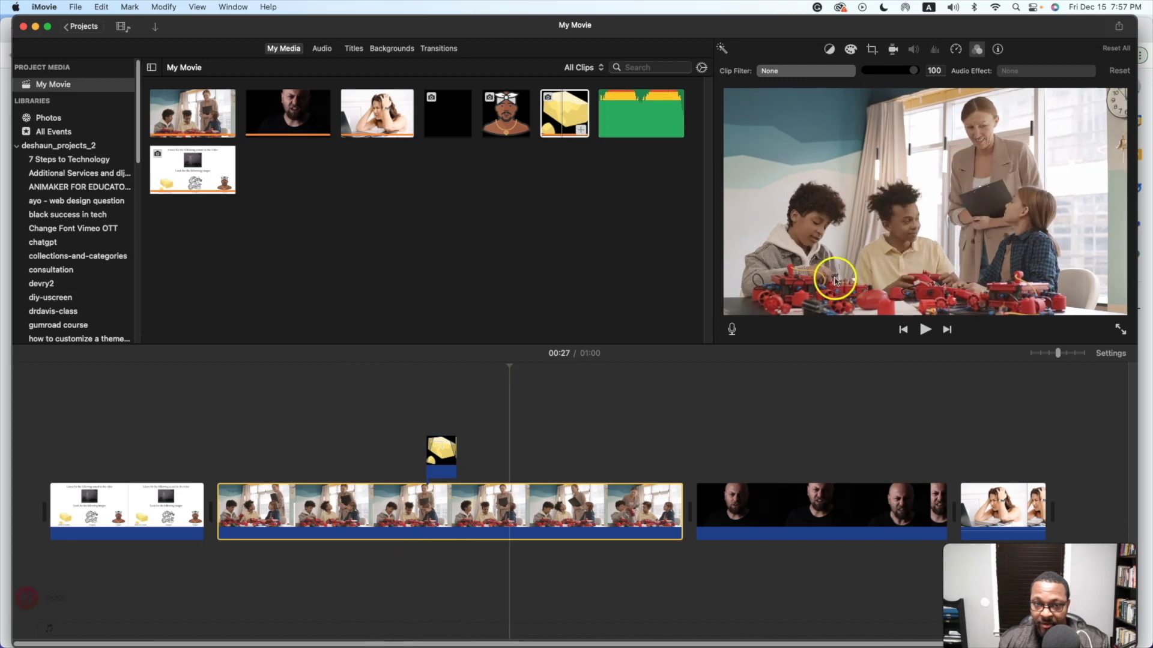
# - Overlay the bandana man image above the early part of the bald man's clip and trim the overlay slightly
pyautogui.click(714, 431)
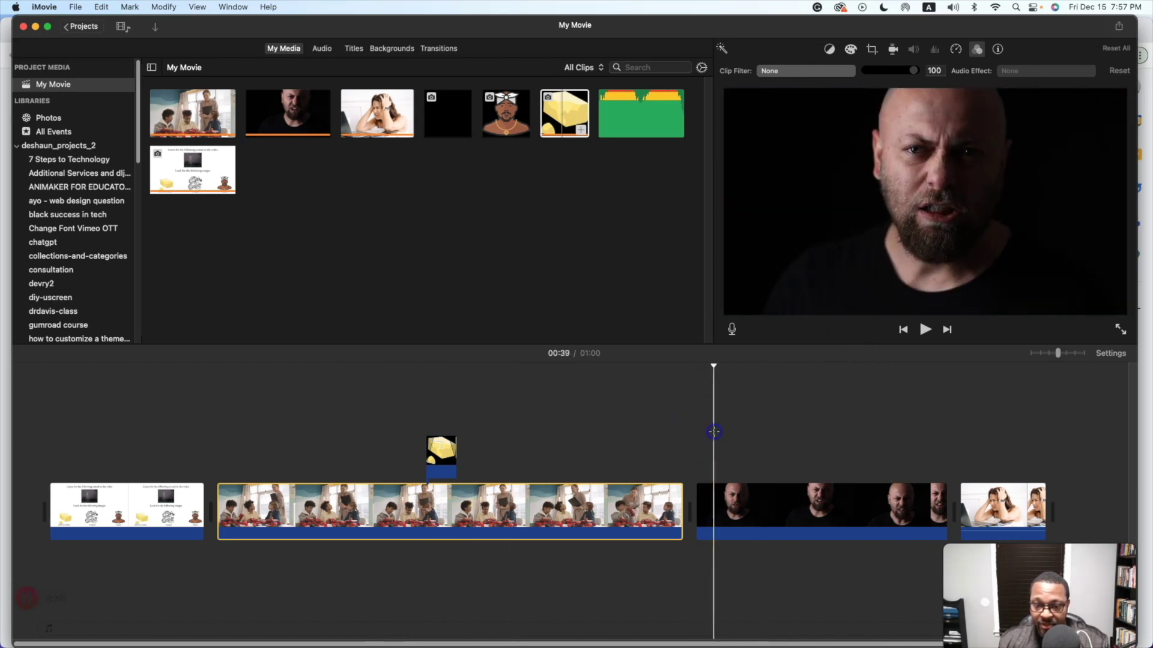
pyautogui.moveTo(506, 114); pyautogui.dragTo(764, 457)
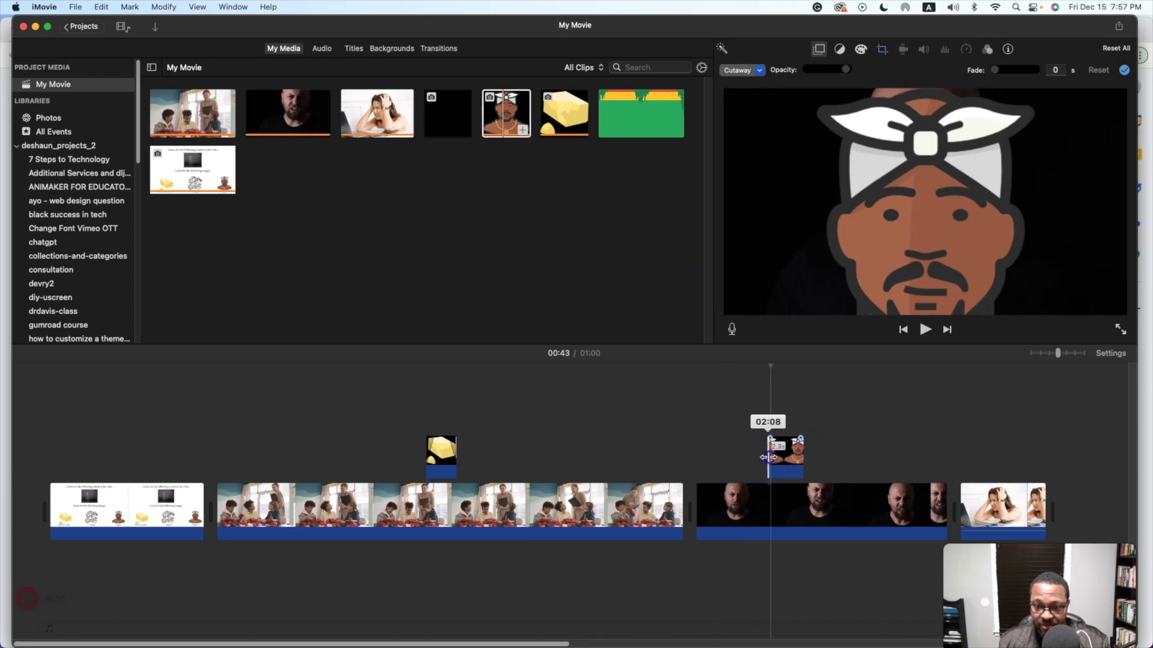
pyautogui.moveTo(771, 458); pyautogui.dragTo(772, 457)
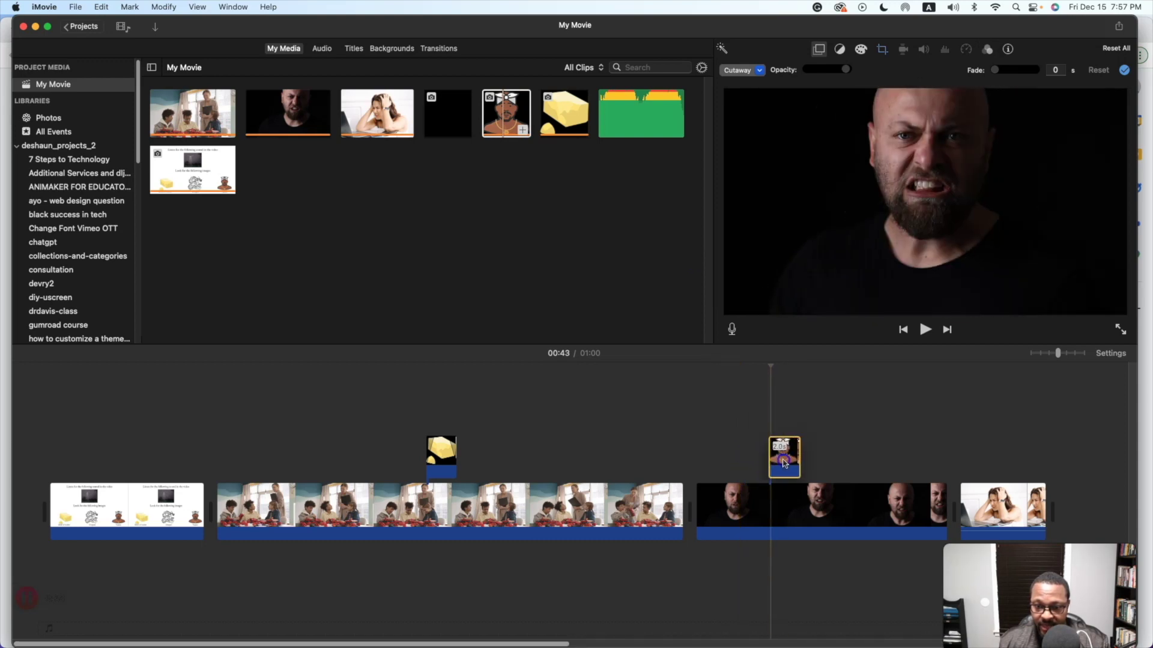
pyautogui.click(786, 410)
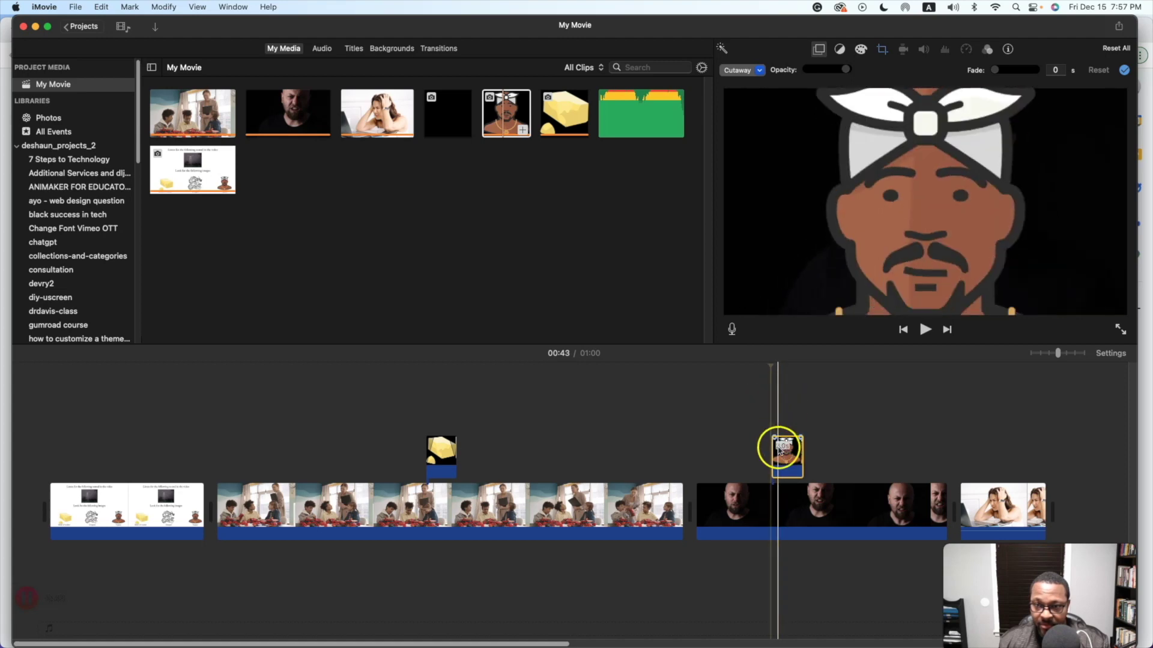
# - Change the bandana image overlay to Picture in Picture and set its cropping style to Fit
pyautogui.click(759, 69)
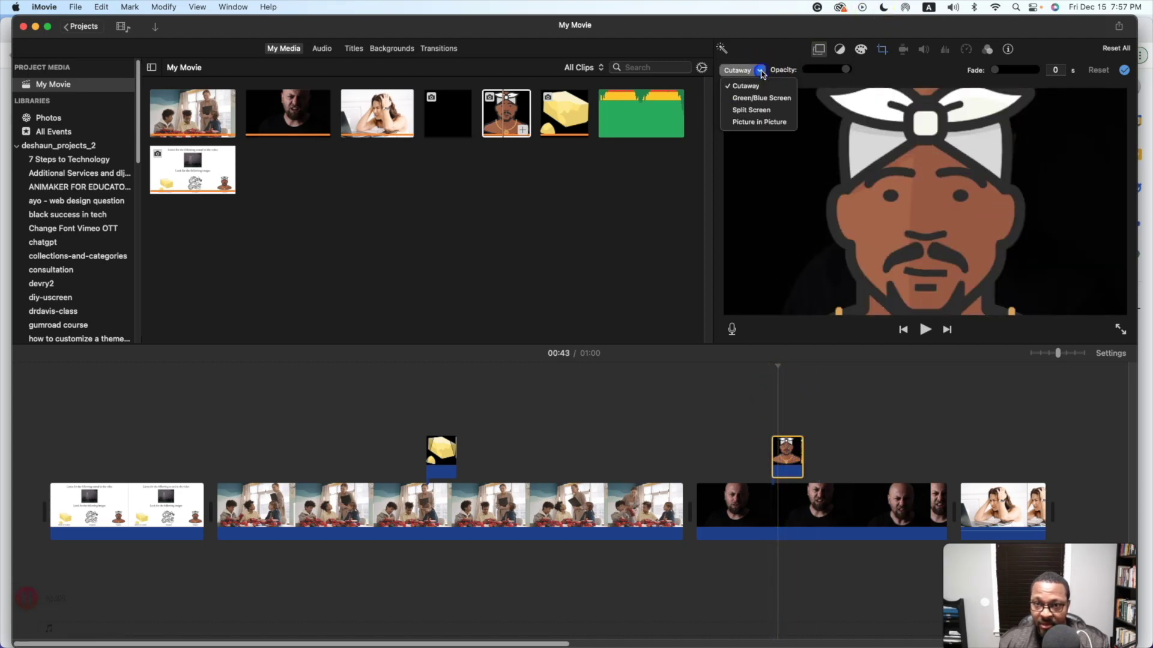
pyautogui.click(749, 123)
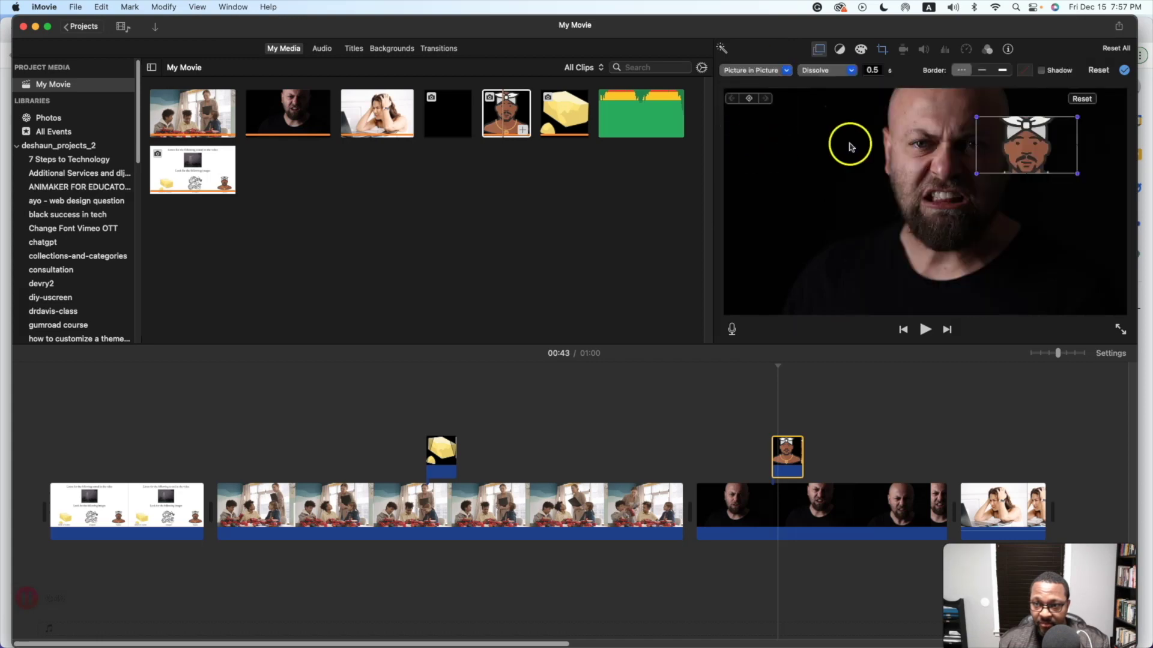
pyautogui.click(882, 49)
pyautogui.click(810, 71)
pyautogui.click(882, 49)
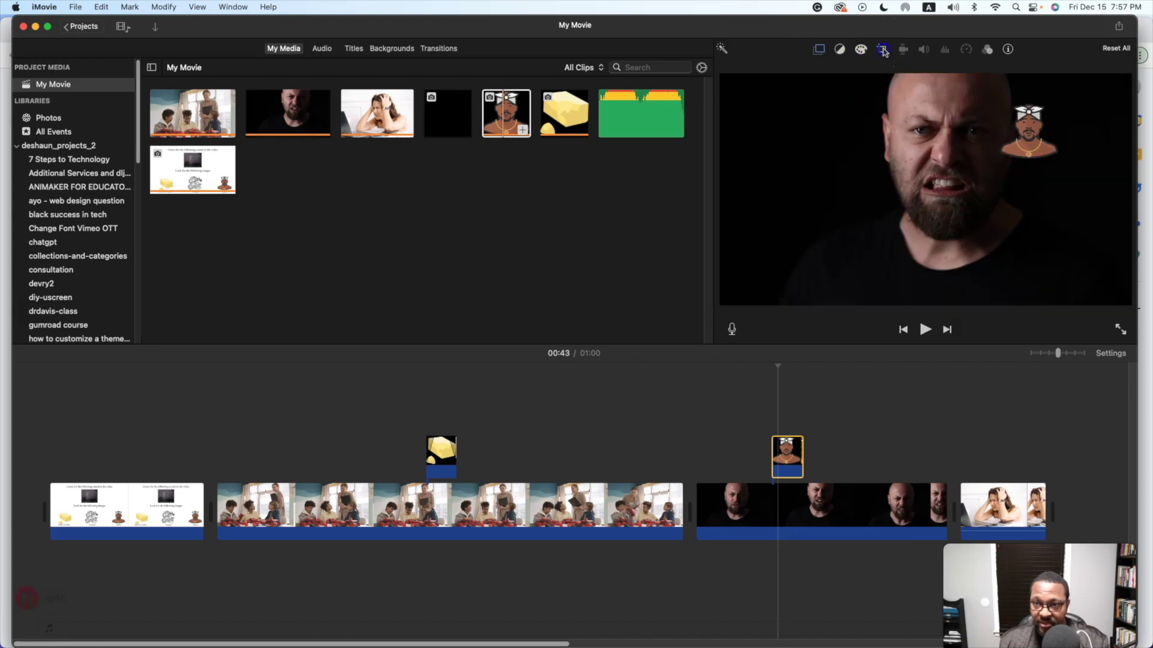
pyautogui.click(787, 462)
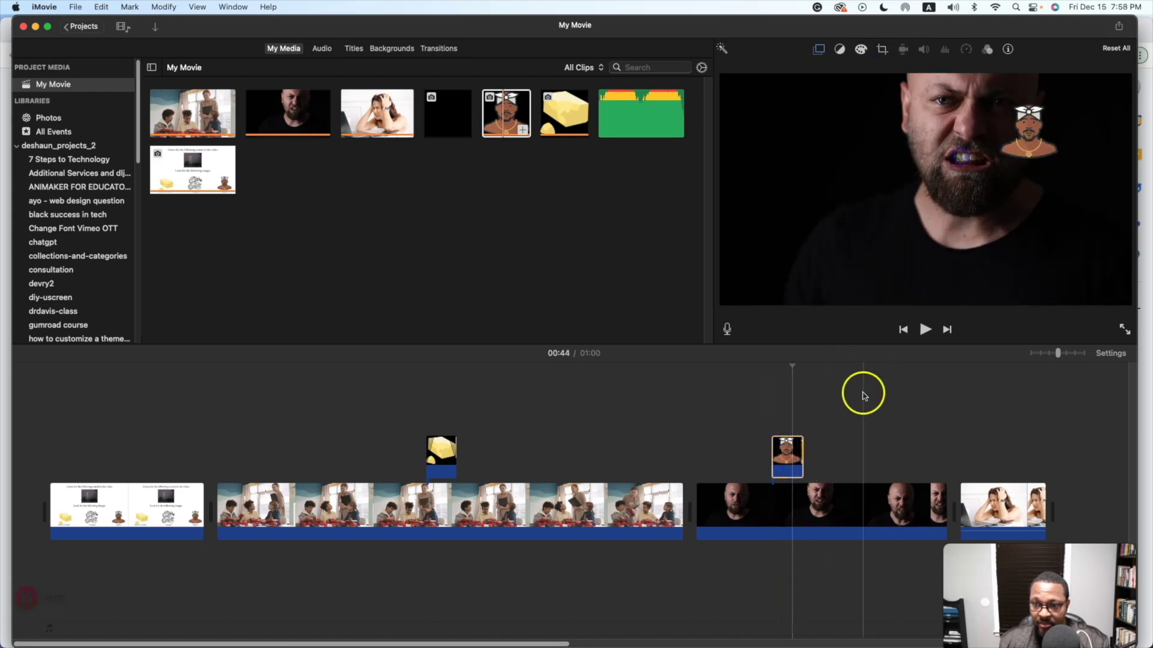
# - Shrink the bandana inset and place it in the dark area at the far left of the bald man's picture
pyautogui.click(782, 455)
pyautogui.click(818, 51)
pyautogui.moveTo(1027, 155); pyautogui.dragTo(764, 161)
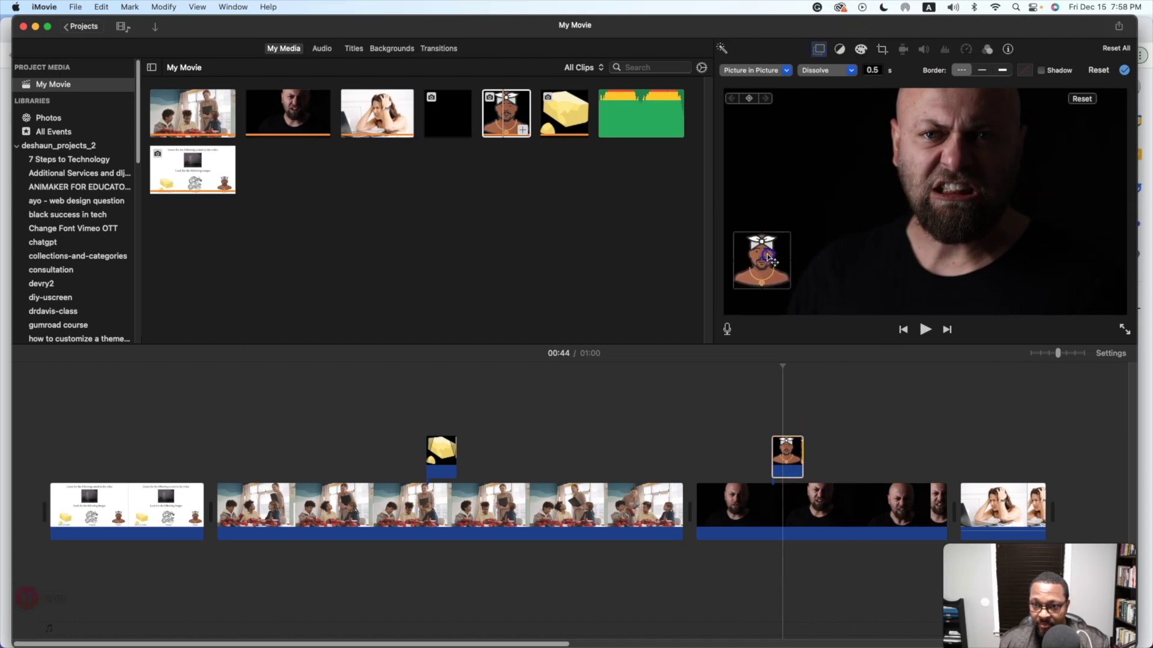
pyautogui.moveTo(801, 126); pyautogui.dragTo(773, 142)
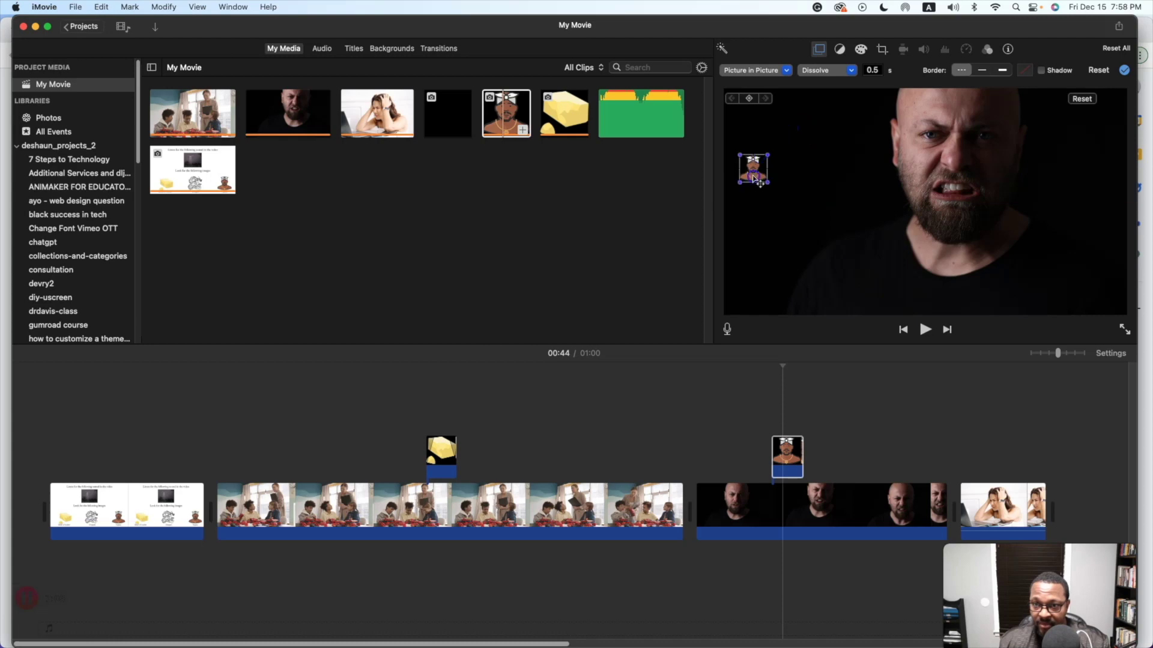
# - Try the Day into Night clip filter on the bandana inset
pyautogui.click(987, 50)
pyautogui.click(841, 70)
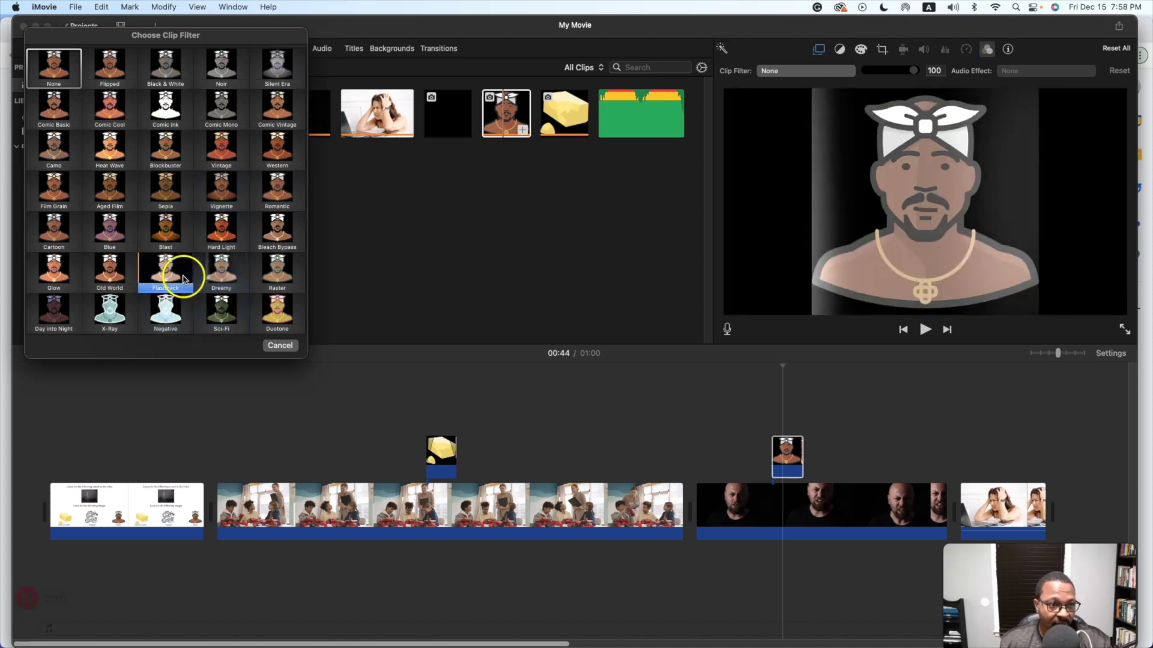
pyautogui.click(51, 312)
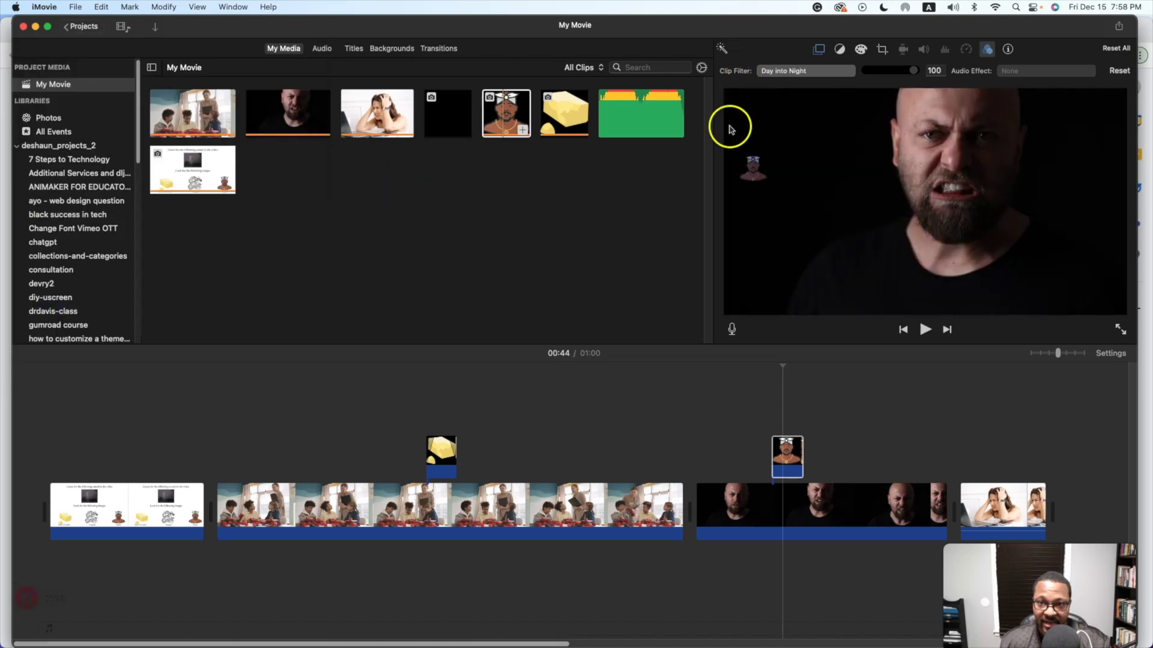
pyautogui.click(987, 49)
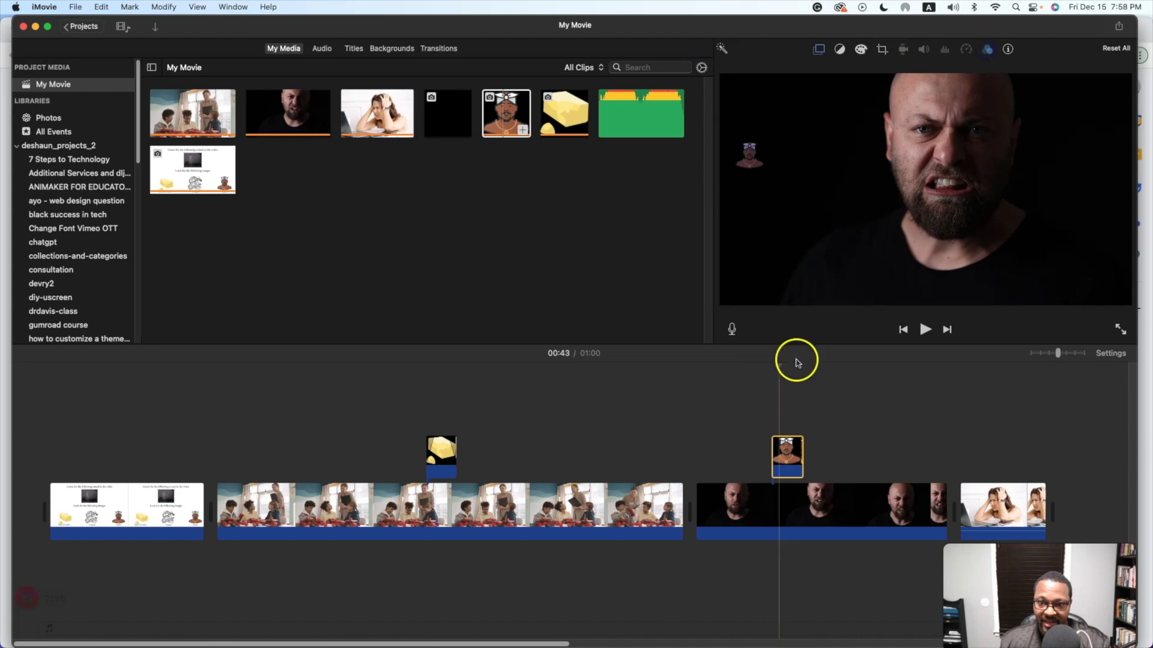
pyautogui.click(818, 47)
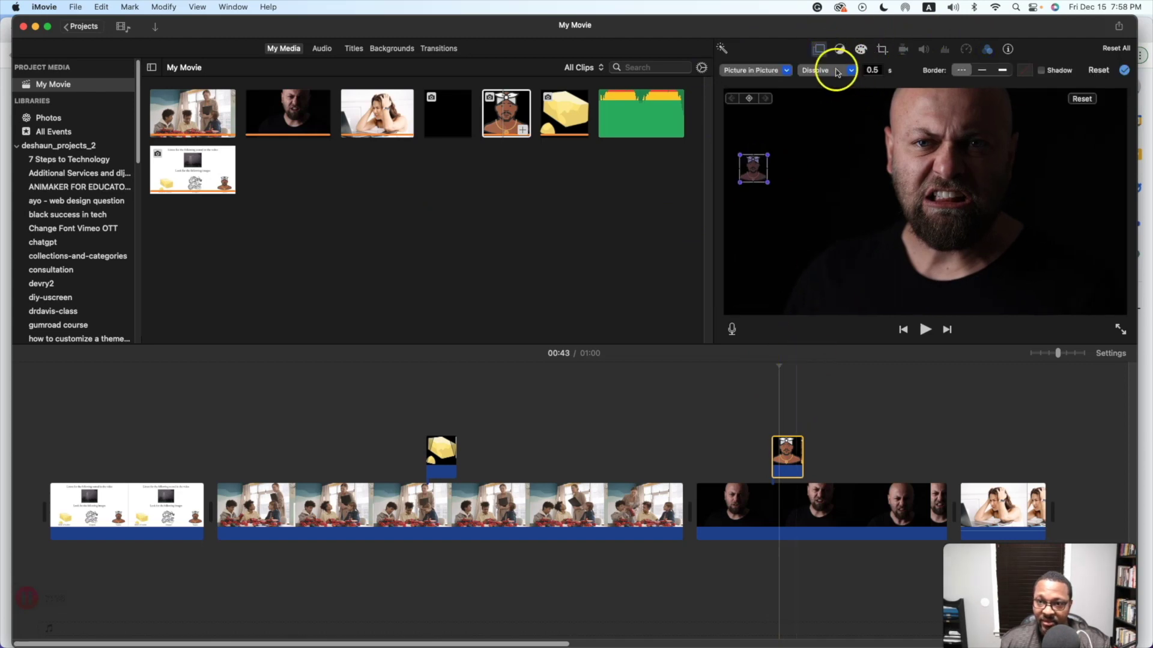
# - Set the bandana inset's clip filter to Noir
pyautogui.click(987, 49)
pyautogui.click(811, 70)
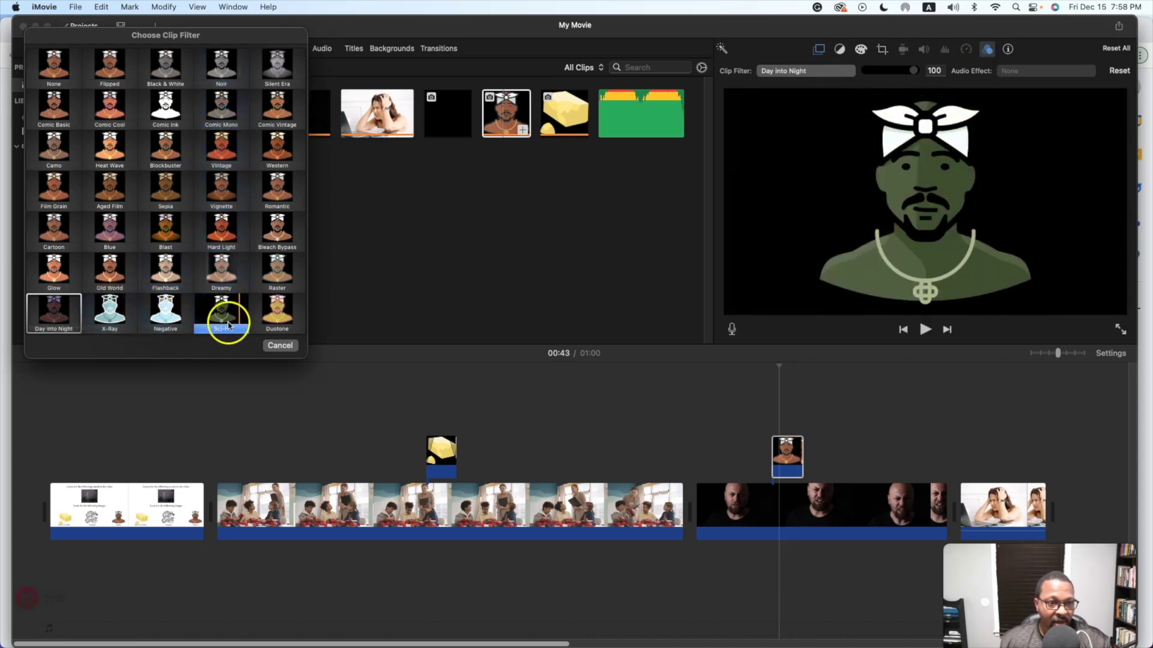
pyautogui.click(231, 66)
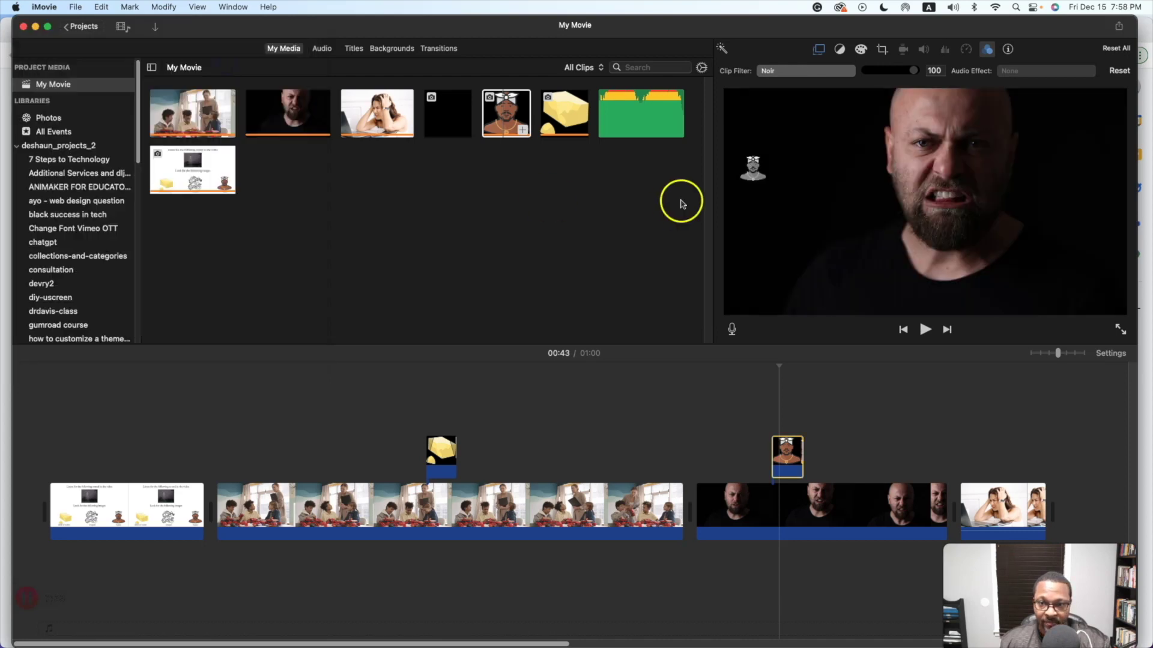
# - Look through the bandana inset's filter, color correction, color balance and overlay settings for a way to make it less noticeable
pyautogui.click(787, 454)
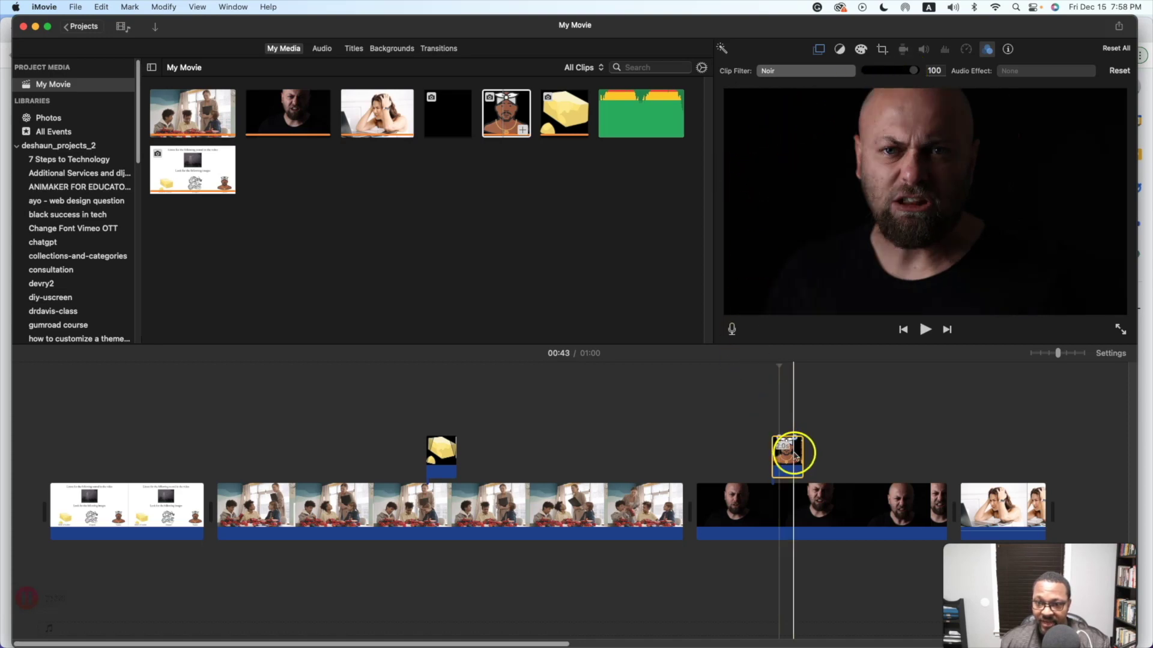
pyautogui.click(986, 49)
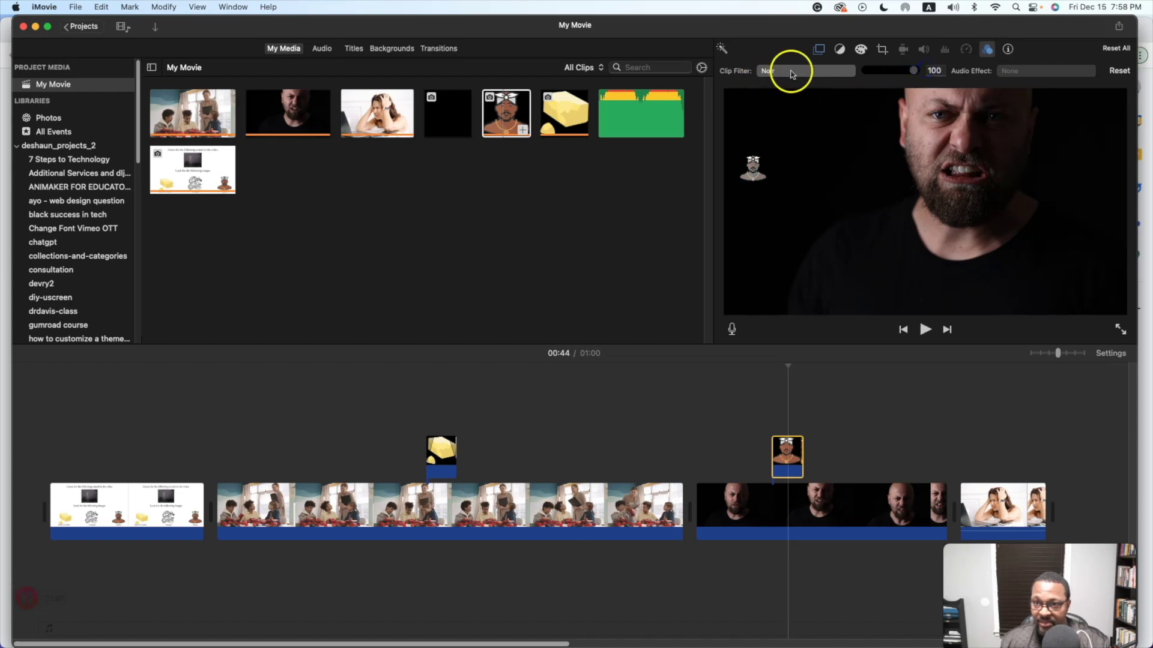
pyautogui.click(858, 50)
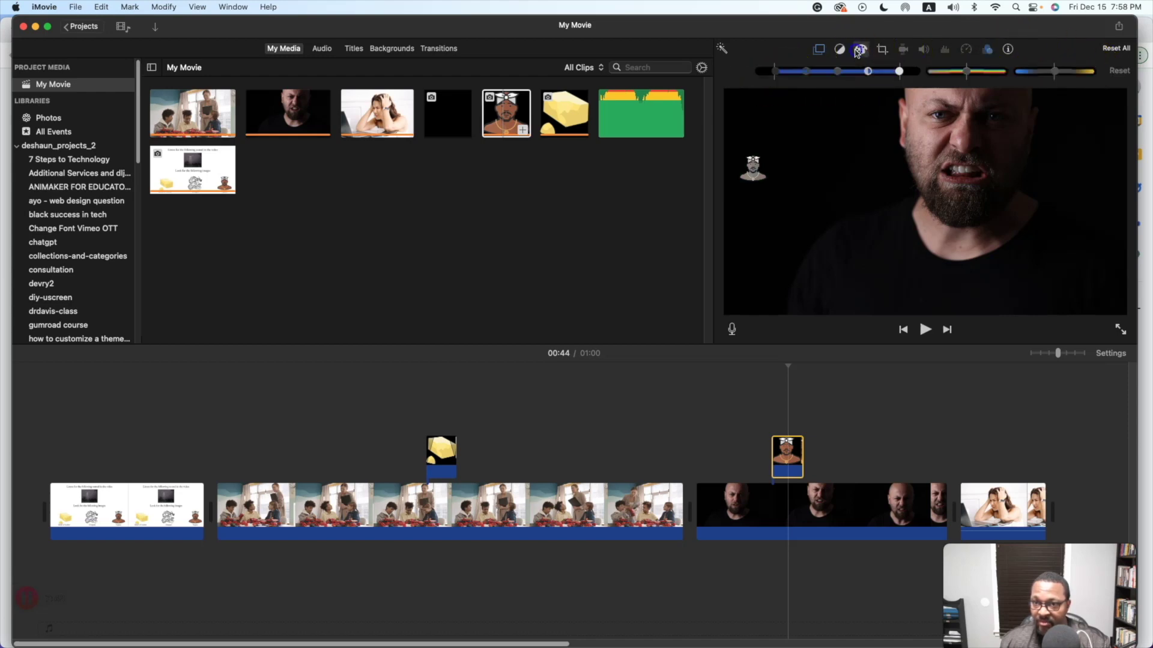
pyautogui.click(817, 50)
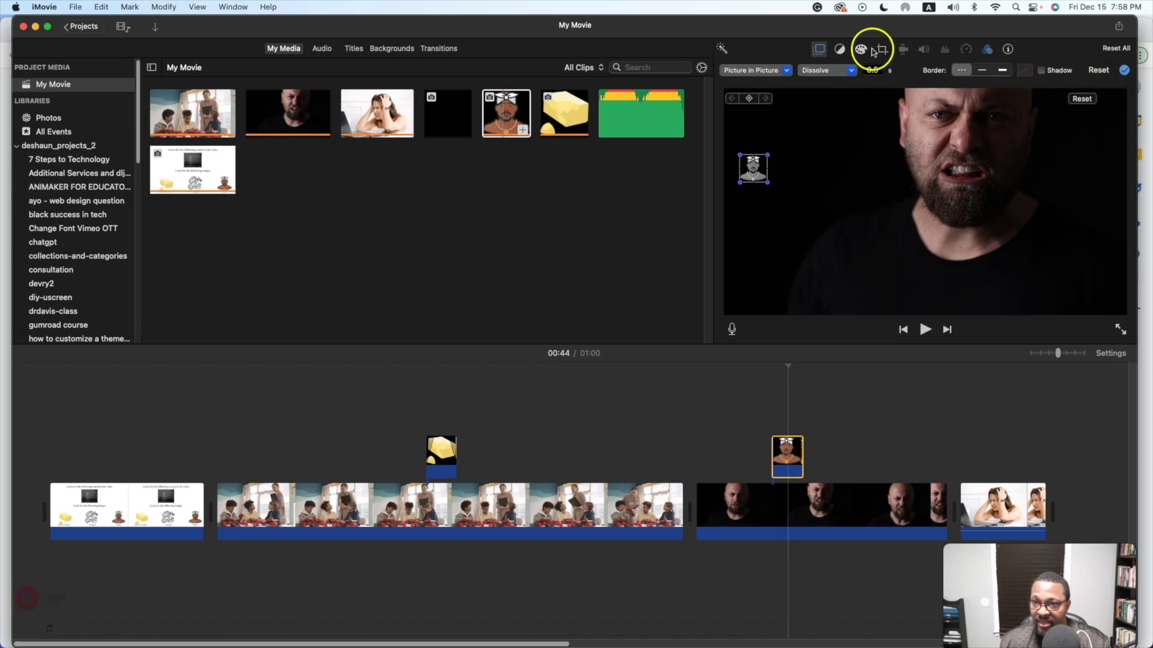
pyautogui.click(859, 51)
pyautogui.click(820, 49)
pyautogui.click(839, 51)
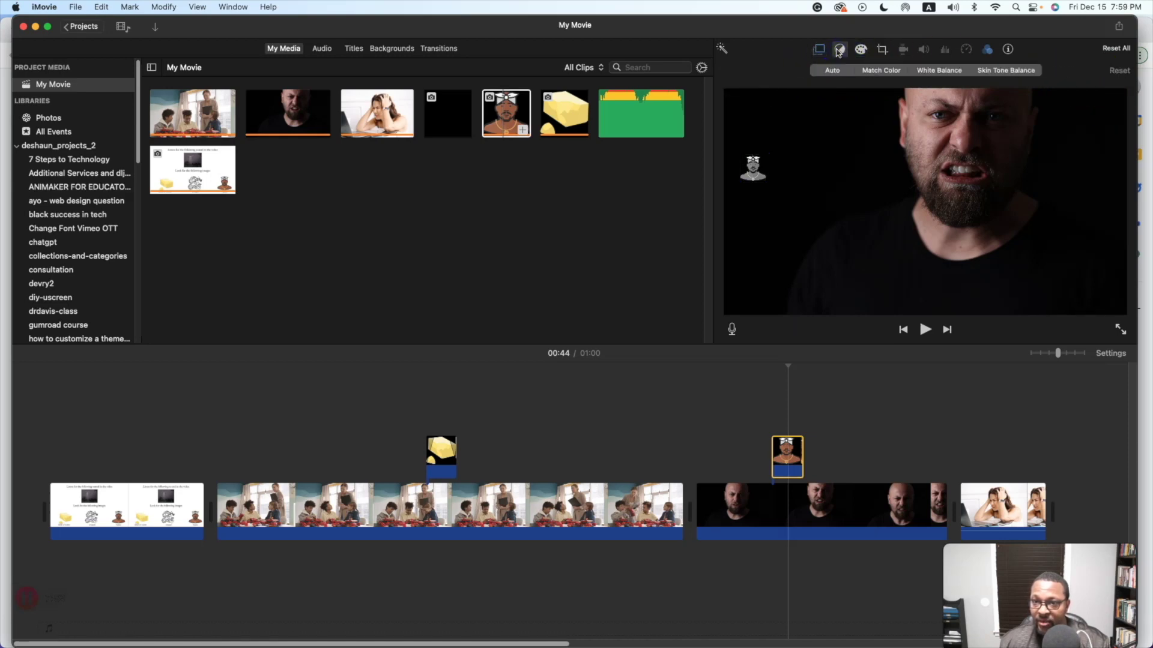
pyautogui.click(820, 50)
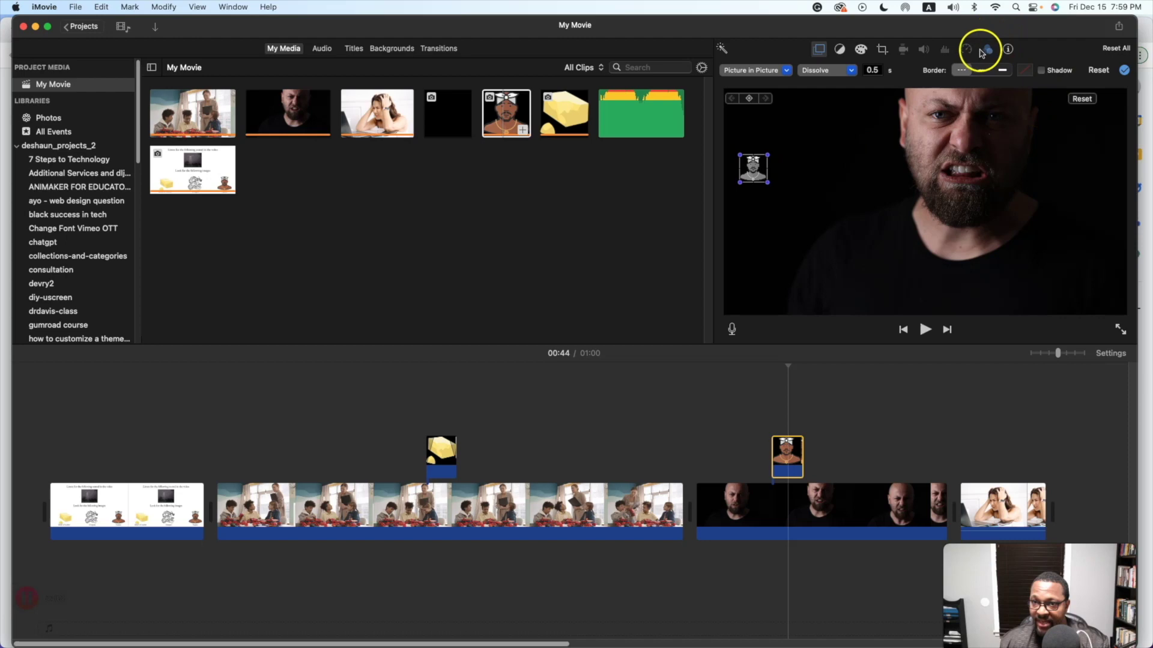
# - Place the alien-spaceship sound beneath the second half of the classroom clip and trim it to about 4.9 seconds
pyautogui.click(497, 226)
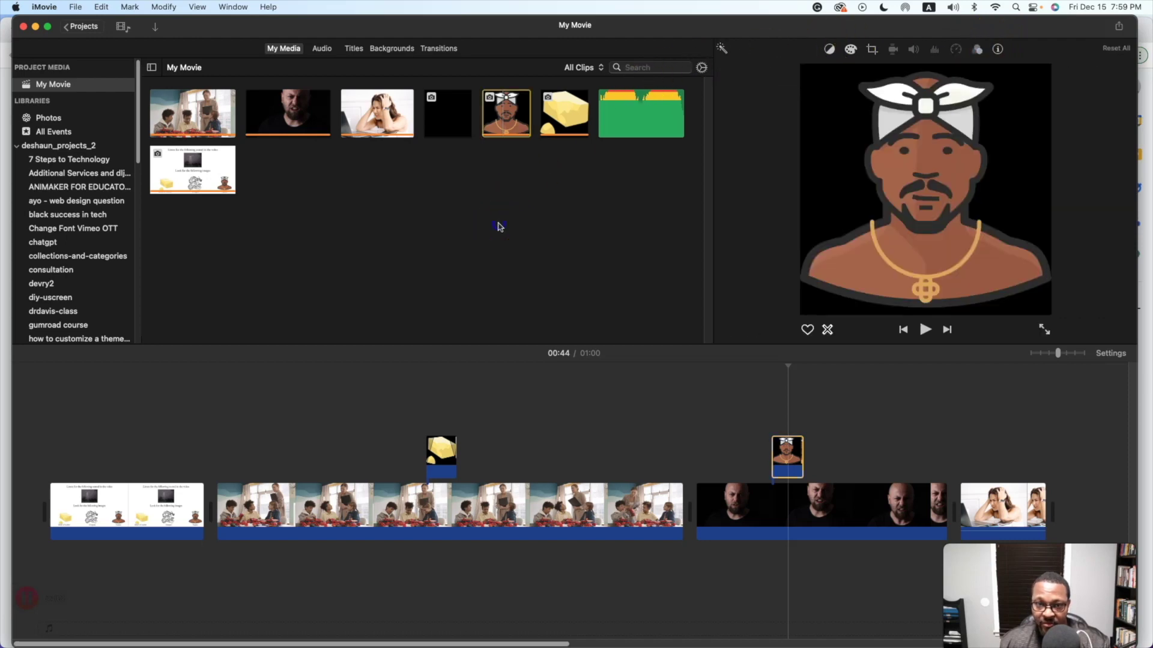
pyautogui.click(657, 123)
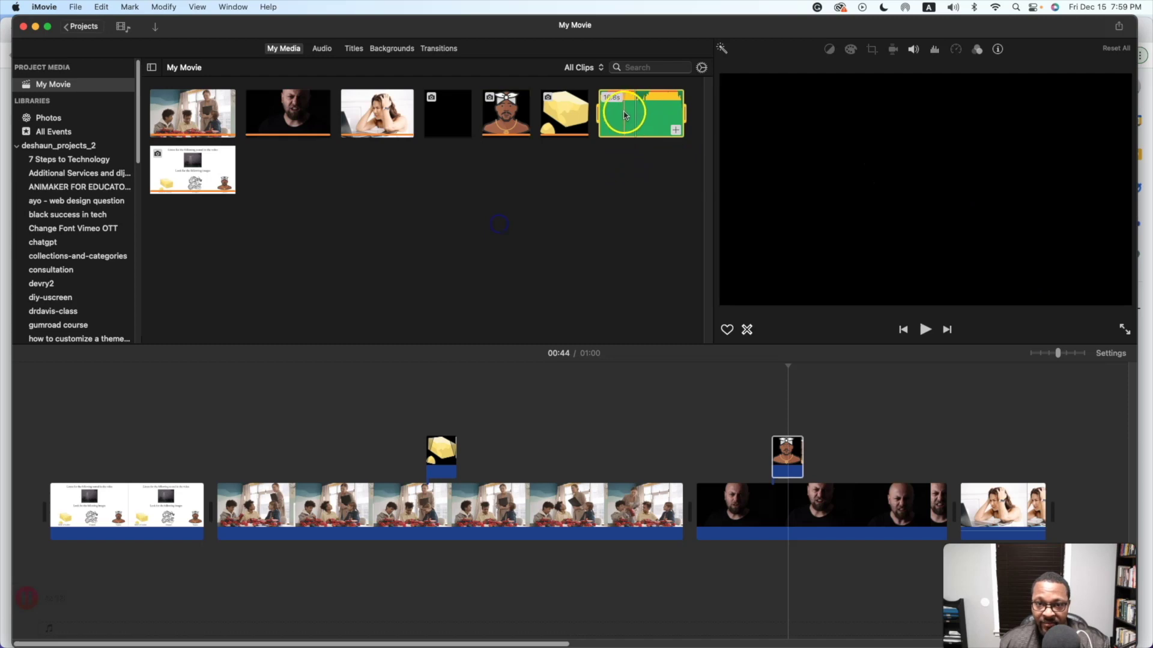
pyautogui.moveTo(585, 365); pyautogui.dragTo(515, 567)
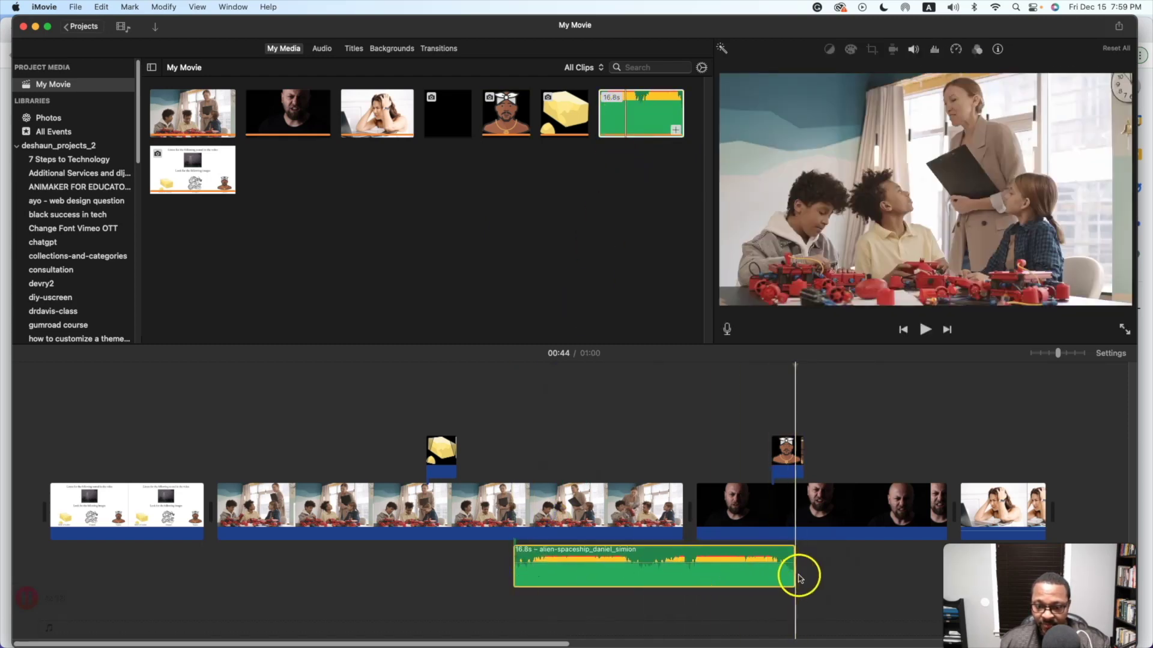
pyautogui.moveTo(793, 569); pyautogui.dragTo(551, 570)
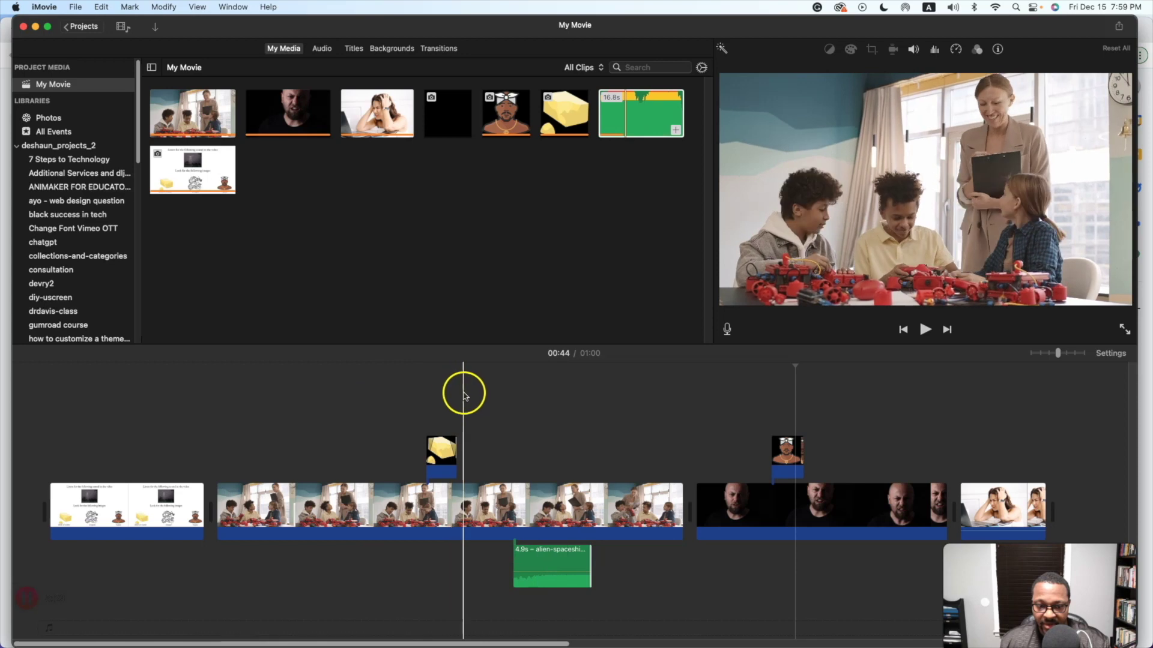
# - Play back the classroom and angry-man clips to check the alien-spaceship sound and the hidden bandana inset
pyautogui.click(466, 393)
pyautogui.click(925, 329)
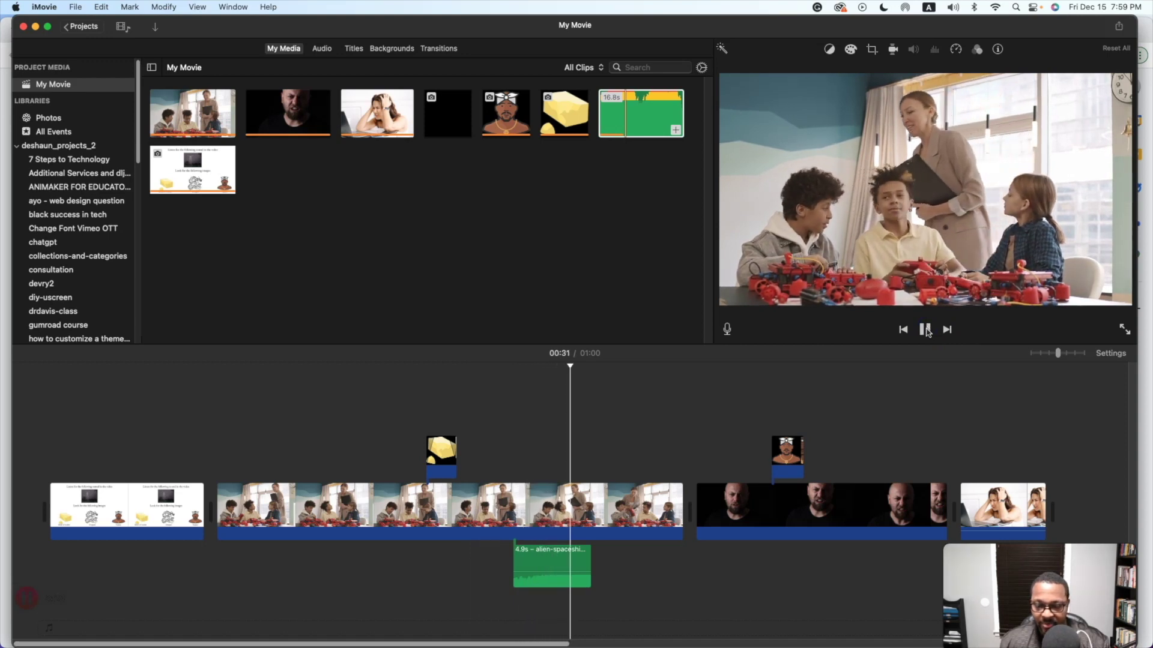
pyautogui.click(925, 329)
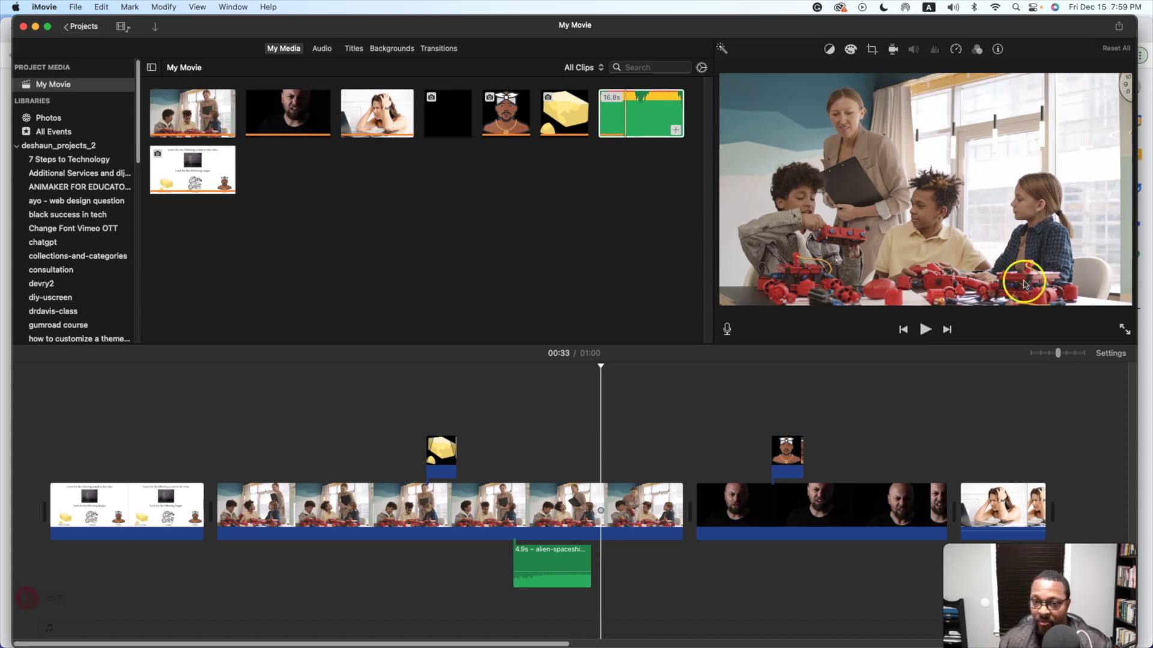
pyautogui.click(719, 416)
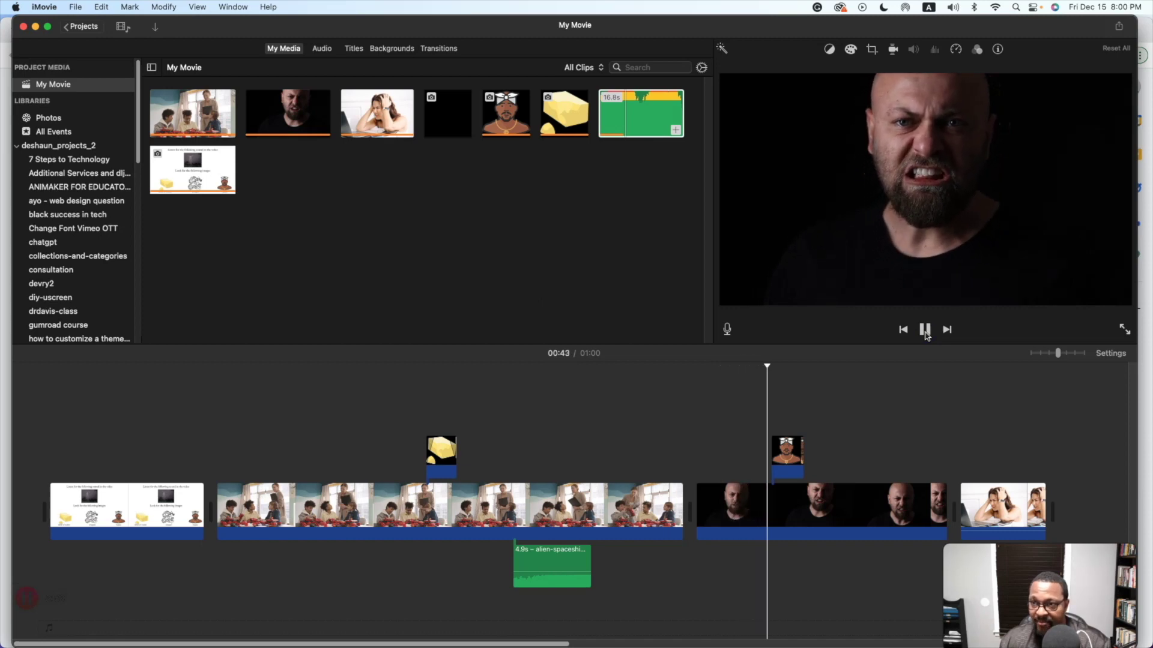
pyautogui.click(925, 330)
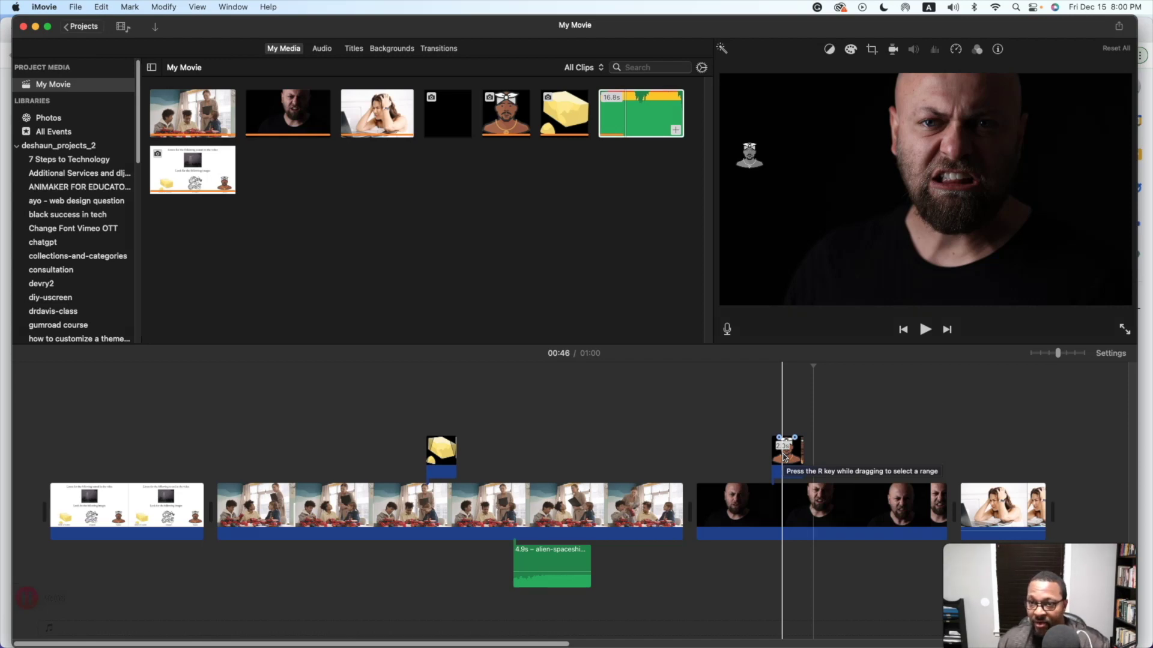
pyautogui.click(604, 388)
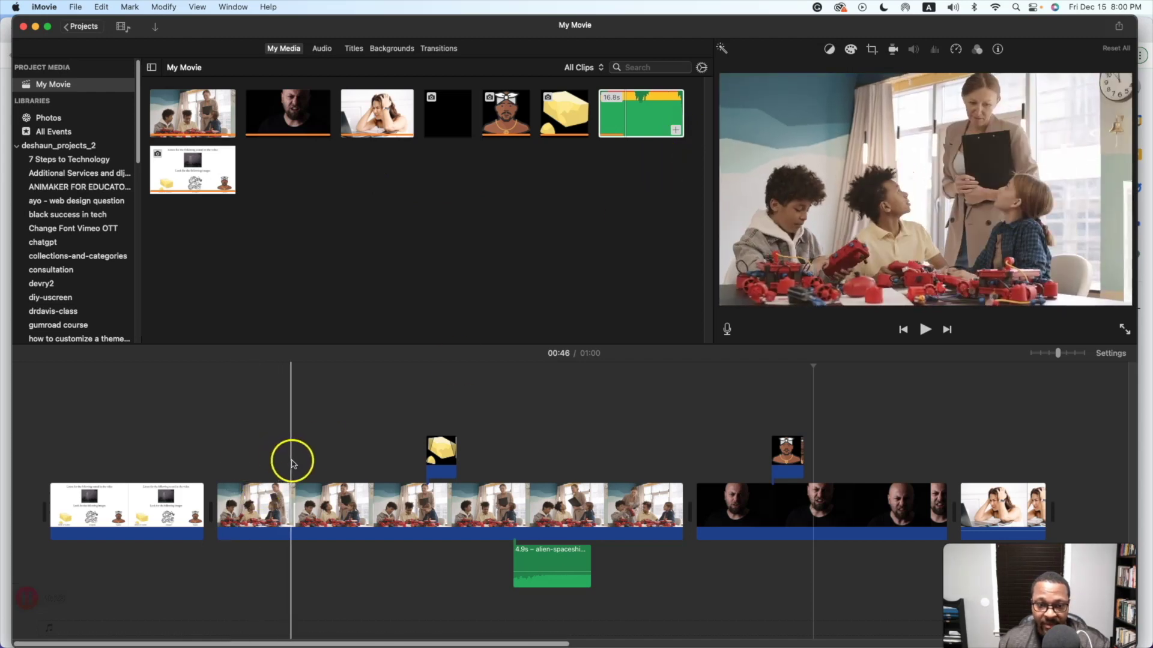
# - Place the Black background above the final clip of the frustrated woman, lined up with the clip's start
pyautogui.click(974, 466)
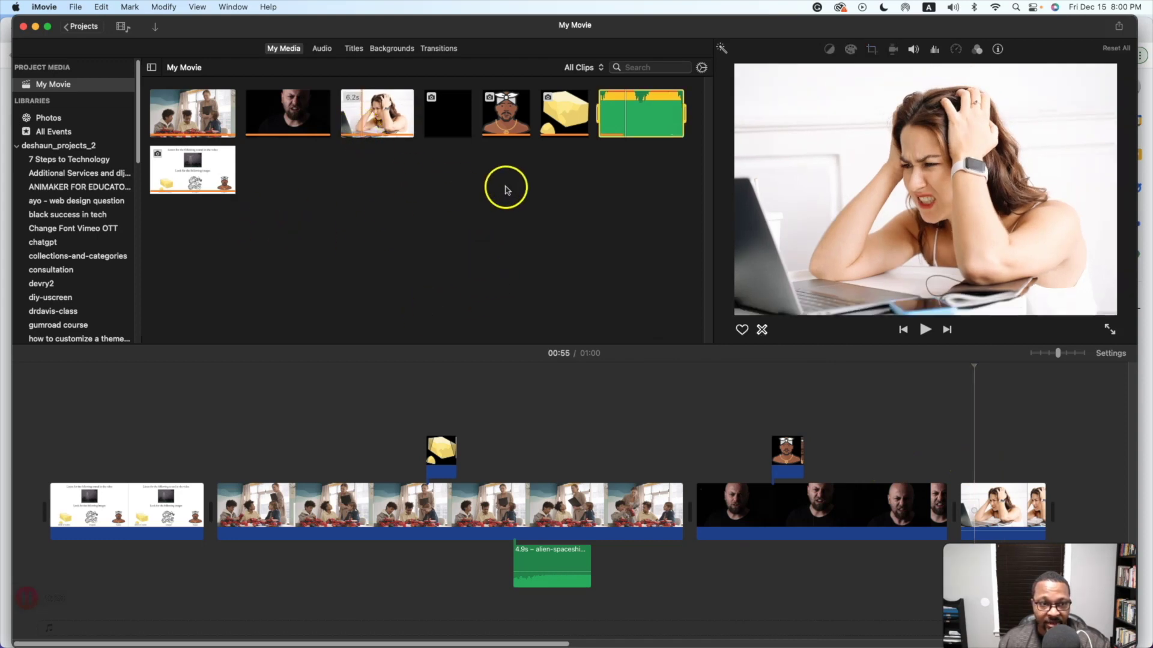
pyautogui.click(387, 50)
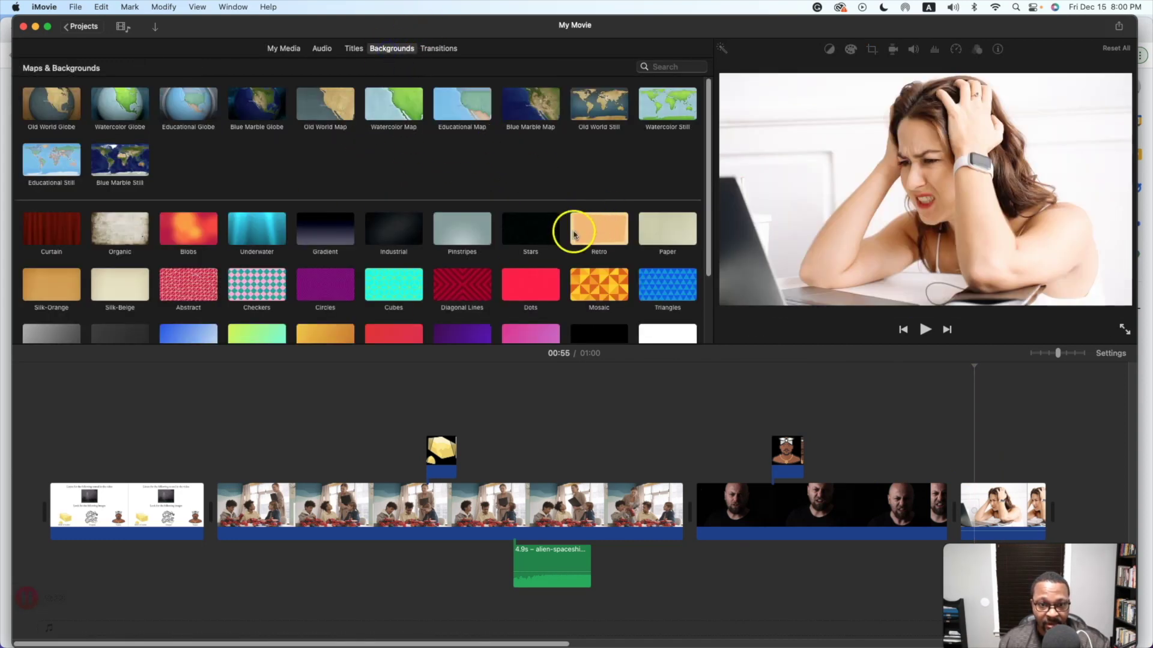
pyautogui.scroll(-3, 573, 234)
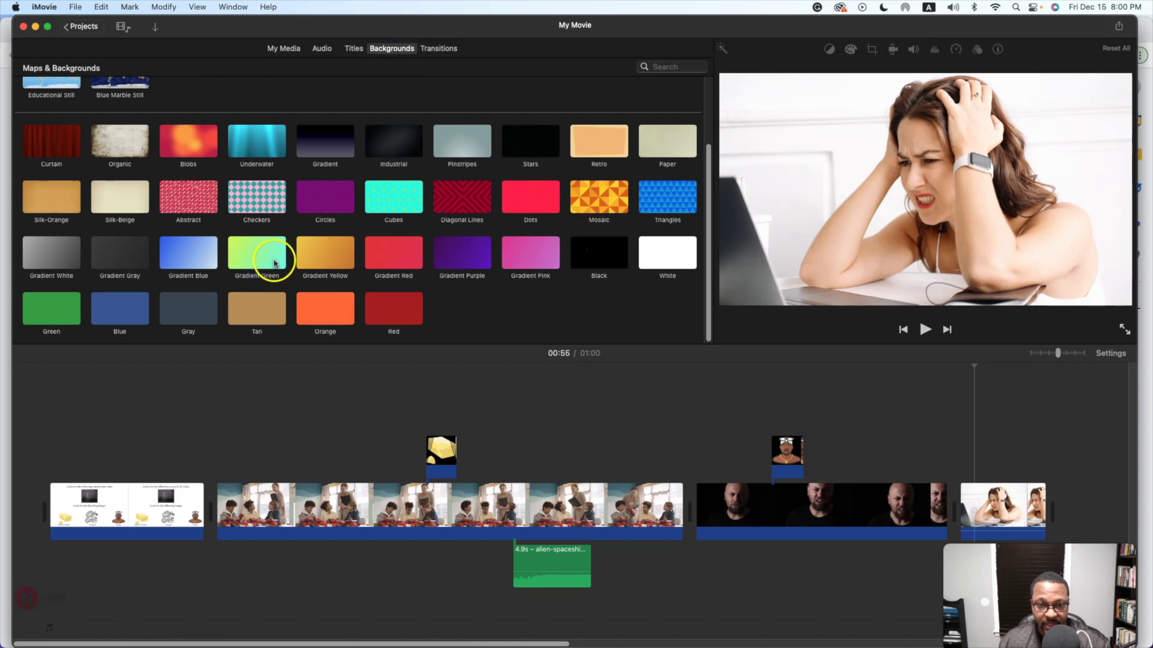
pyautogui.moveTo(578, 254); pyautogui.dragTo(1038, 459)
pyautogui.click(1003, 455)
pyautogui.moveTo(965, 460); pyautogui.dragTo(961, 461)
pyautogui.click(990, 447)
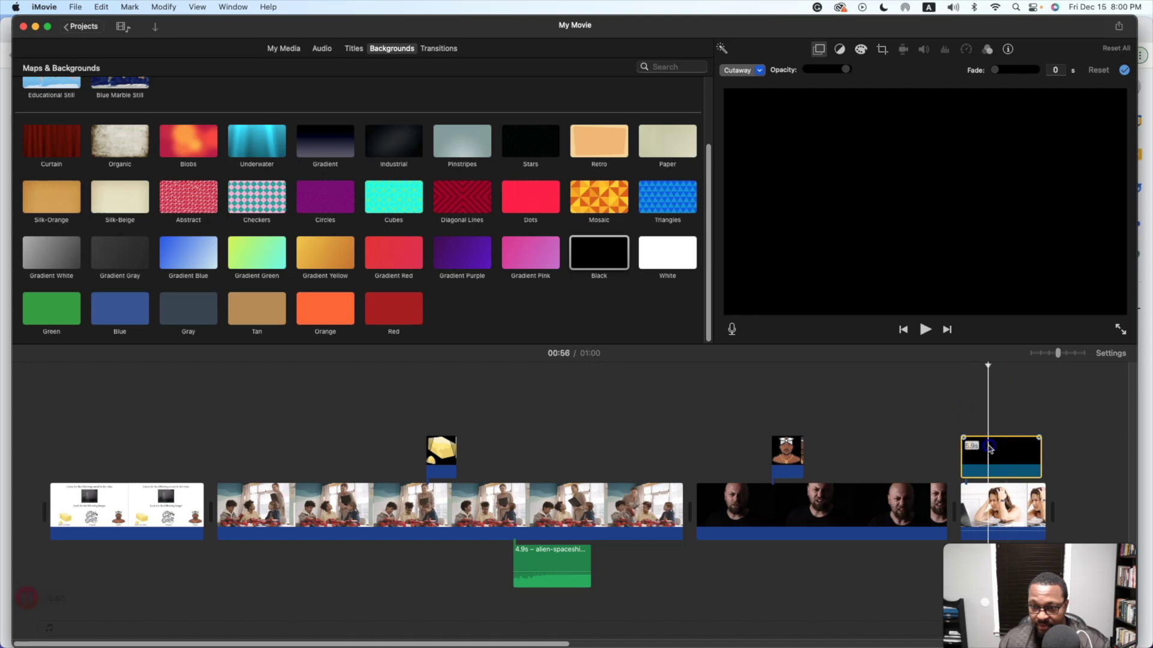
# - Try the black background as a Picture in Picture overlay in the middle of the frame, and delete it from the timeline
pyautogui.click(760, 69)
pyautogui.click(758, 123)
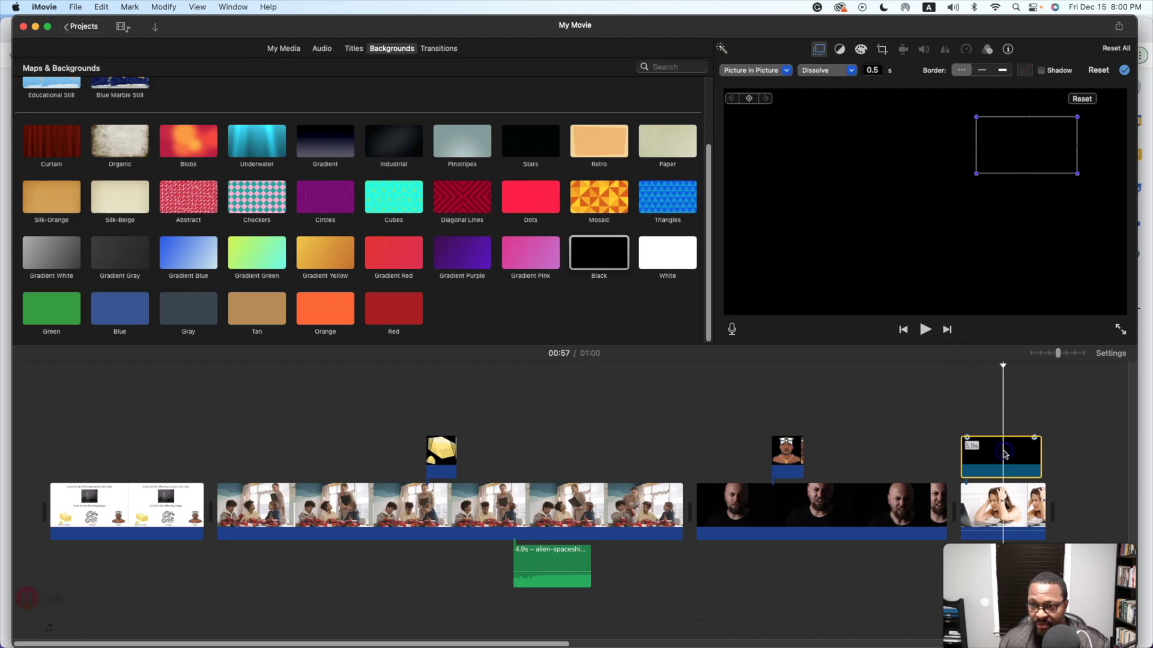
pyautogui.click(968, 420)
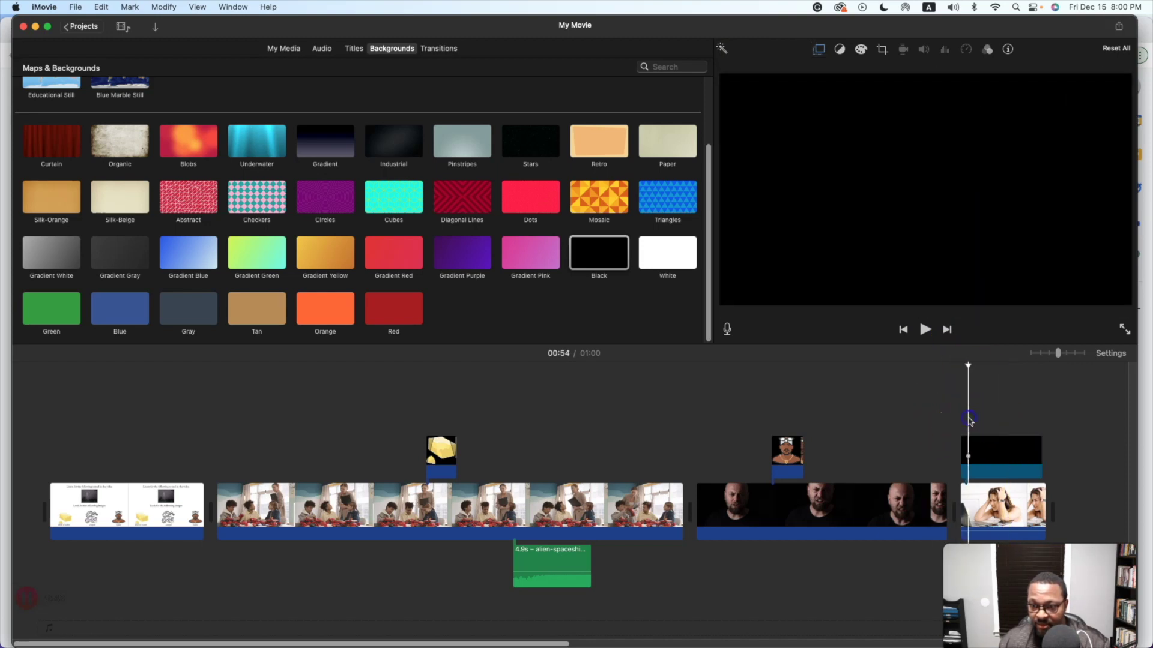
pyautogui.click(981, 451)
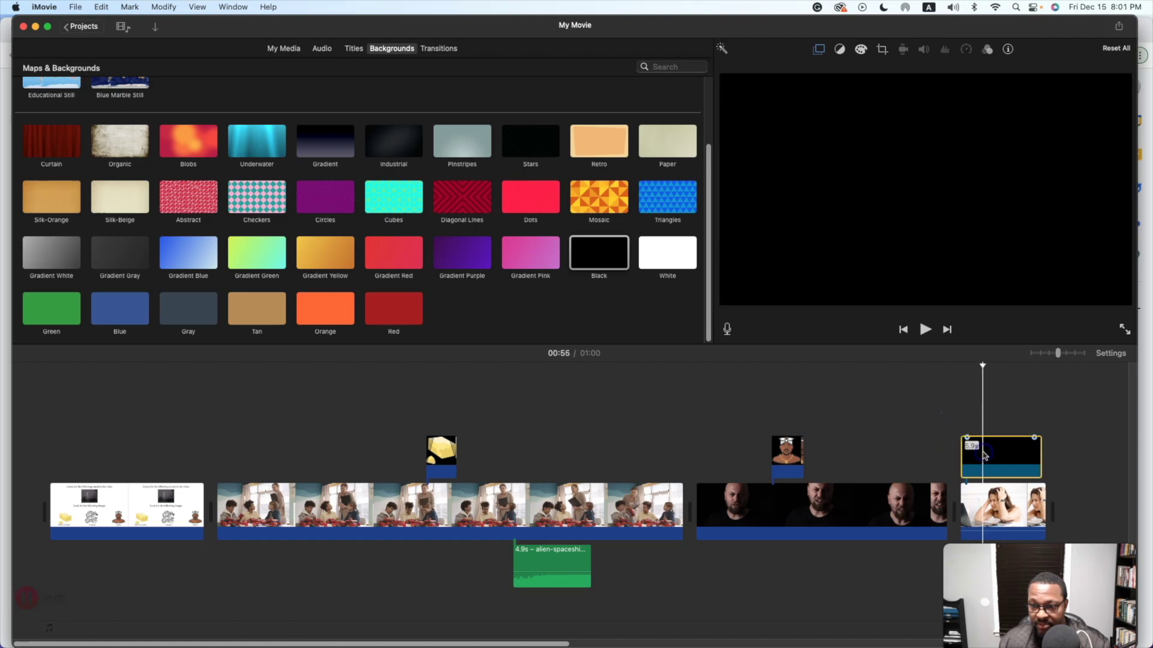
pyautogui.click(818, 51)
pyautogui.moveTo(1029, 142); pyautogui.dragTo(926, 200)
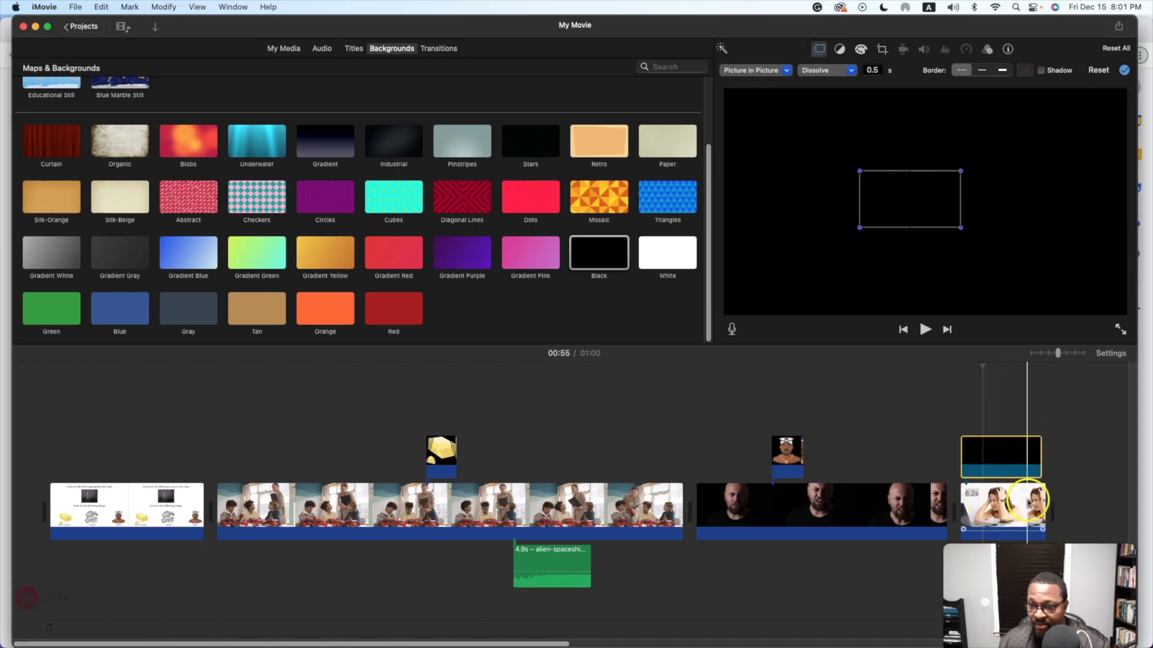
pyautogui.click(991, 414)
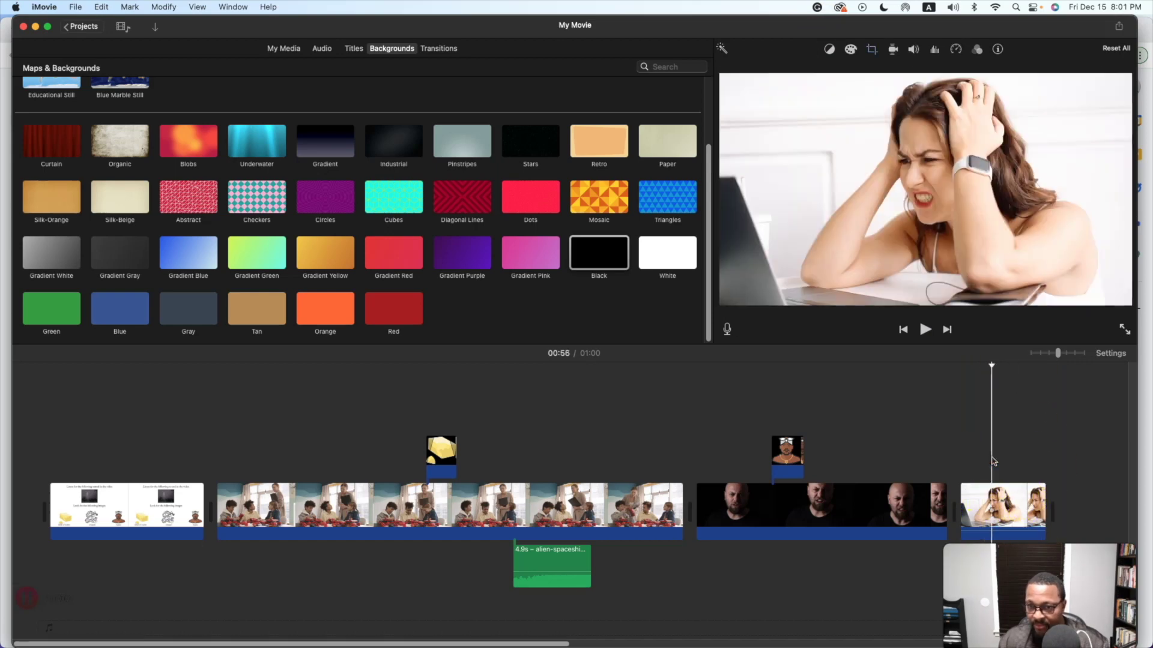
# - Place the Stars background over the whole final clip of the frustrated woman and set its overlay to Picture in Picture
pyautogui.moveTo(531, 141); pyautogui.dragTo(1043, 455)
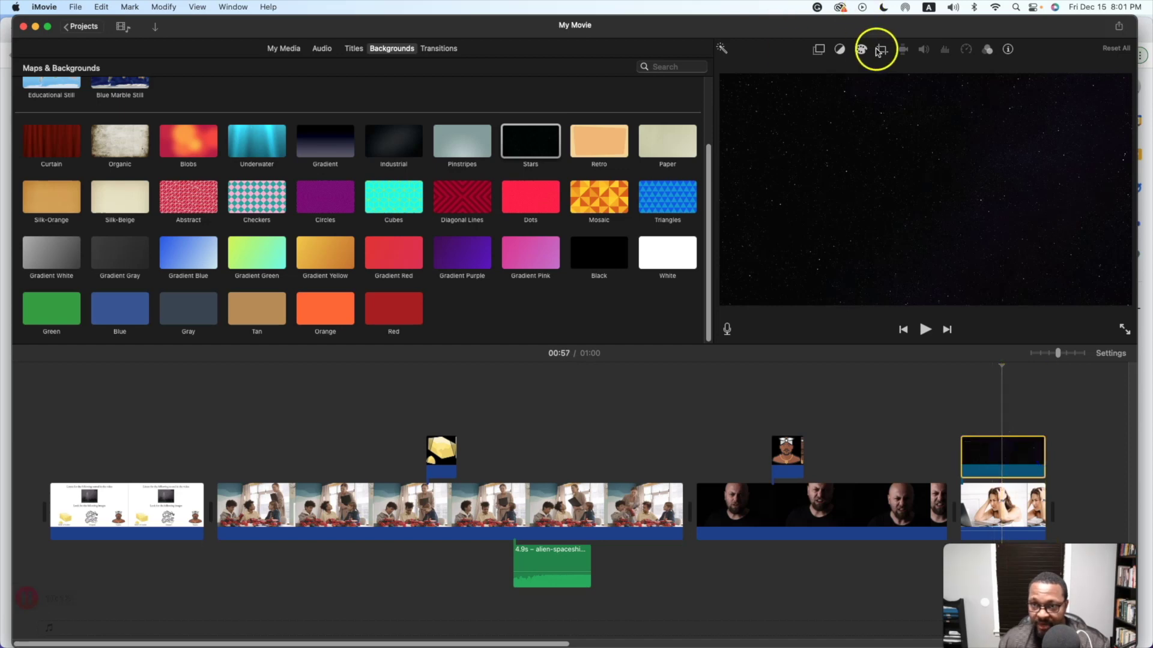
pyautogui.click(882, 49)
pyautogui.click(882, 51)
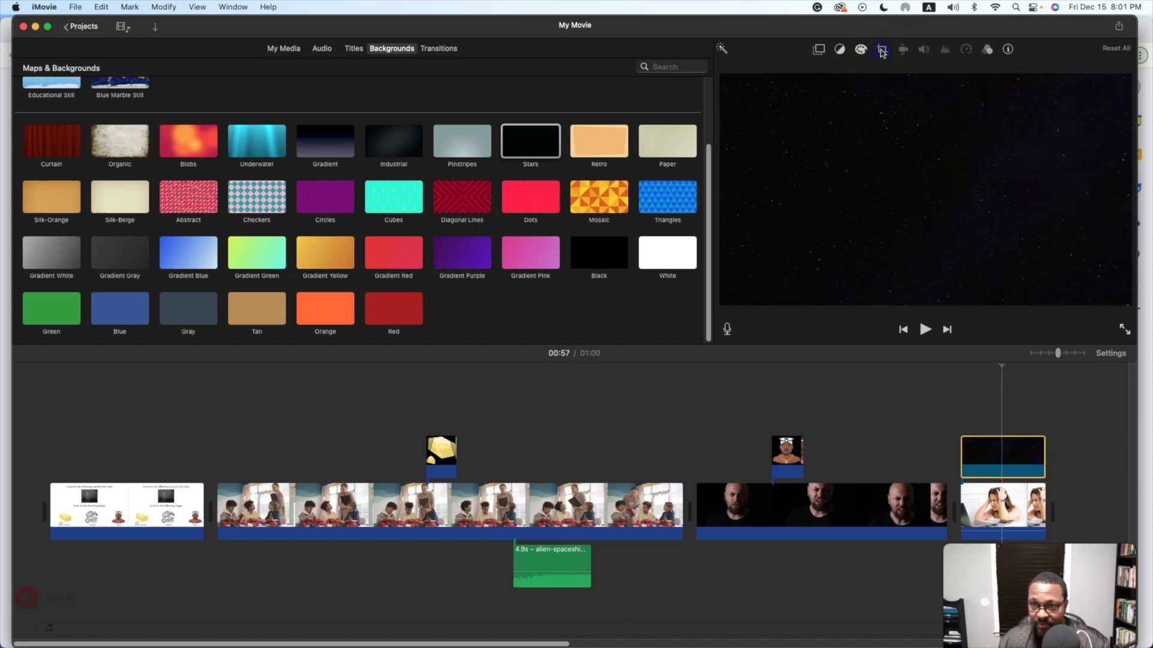
pyautogui.click(820, 51)
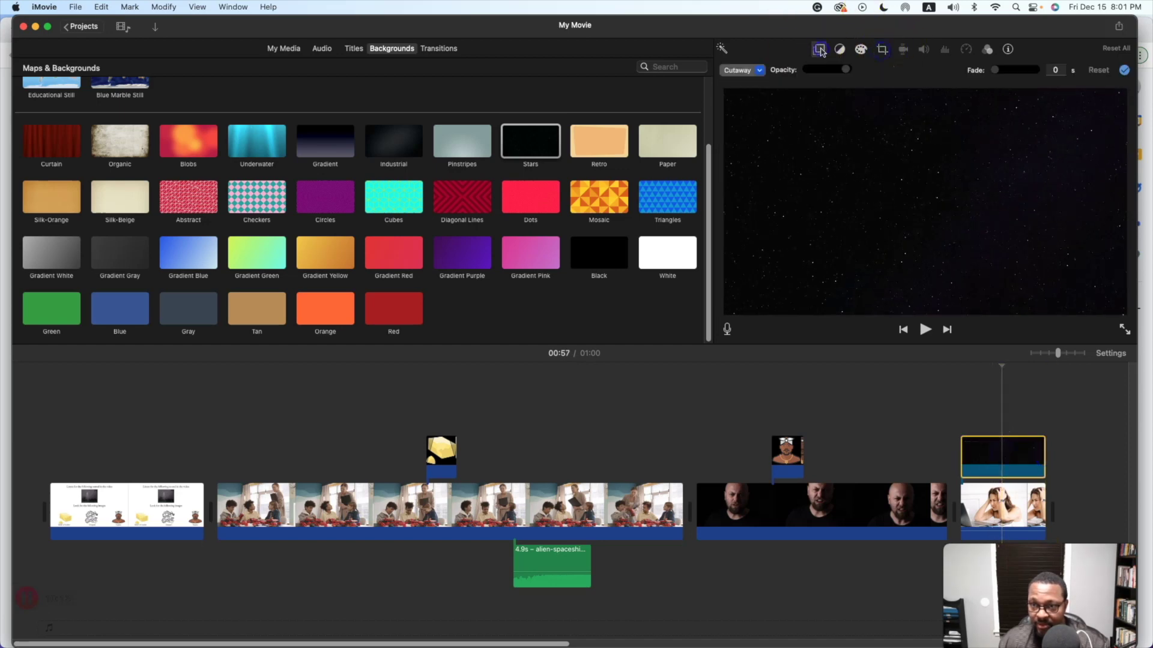
pyautogui.click(758, 70)
pyautogui.click(752, 121)
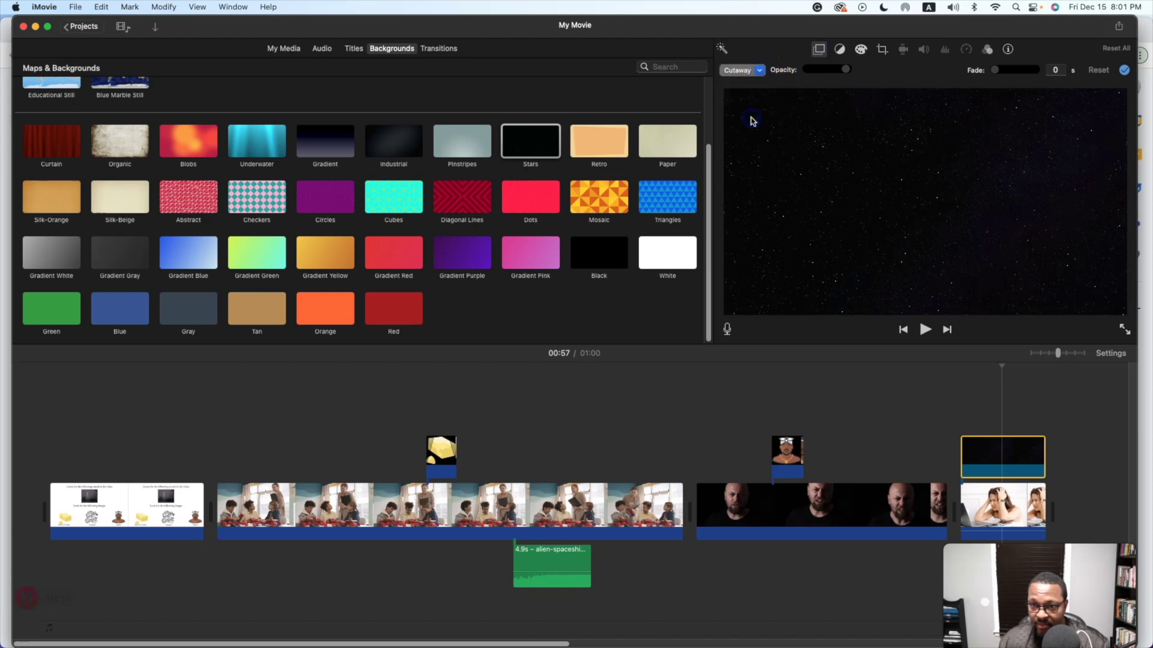
# - Enlarge the Stars inset to the full frame width and move it down to form a dark band across the bottom of the picture
pyautogui.moveTo(1034, 159); pyautogui.dragTo(868, 207)
pyautogui.moveTo(974, 184); pyautogui.dragTo(985, 228)
pyautogui.moveTo(760, 141); pyautogui.dragTo(723, 98)
pyautogui.moveTo(885, 150); pyautogui.dragTo(927, 317)
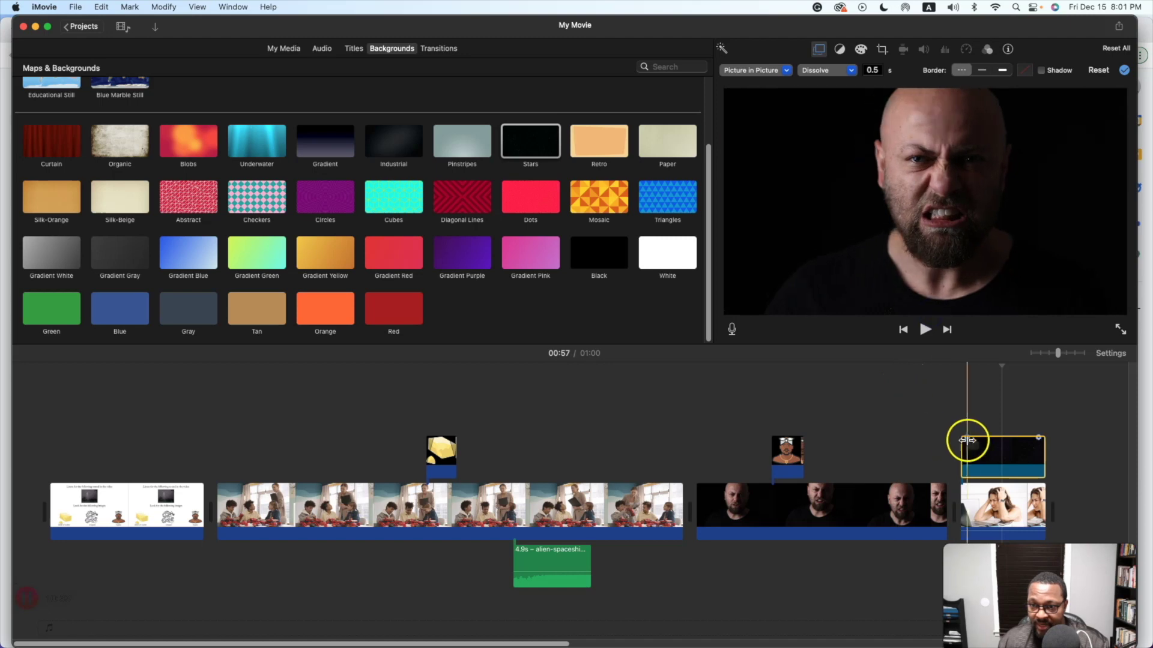
pyautogui.click(968, 411)
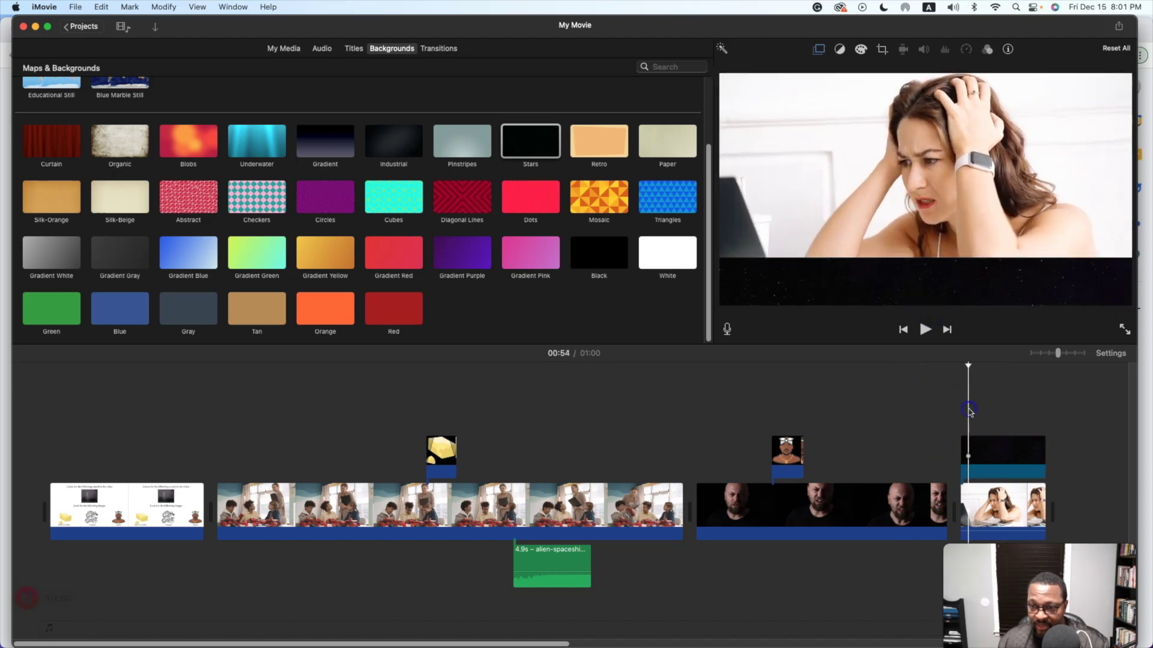
# - Add a Chromatic Lower Third title above the Stars overlay, spanning the full 6.2 seconds of the final clip
pyautogui.click(353, 49)
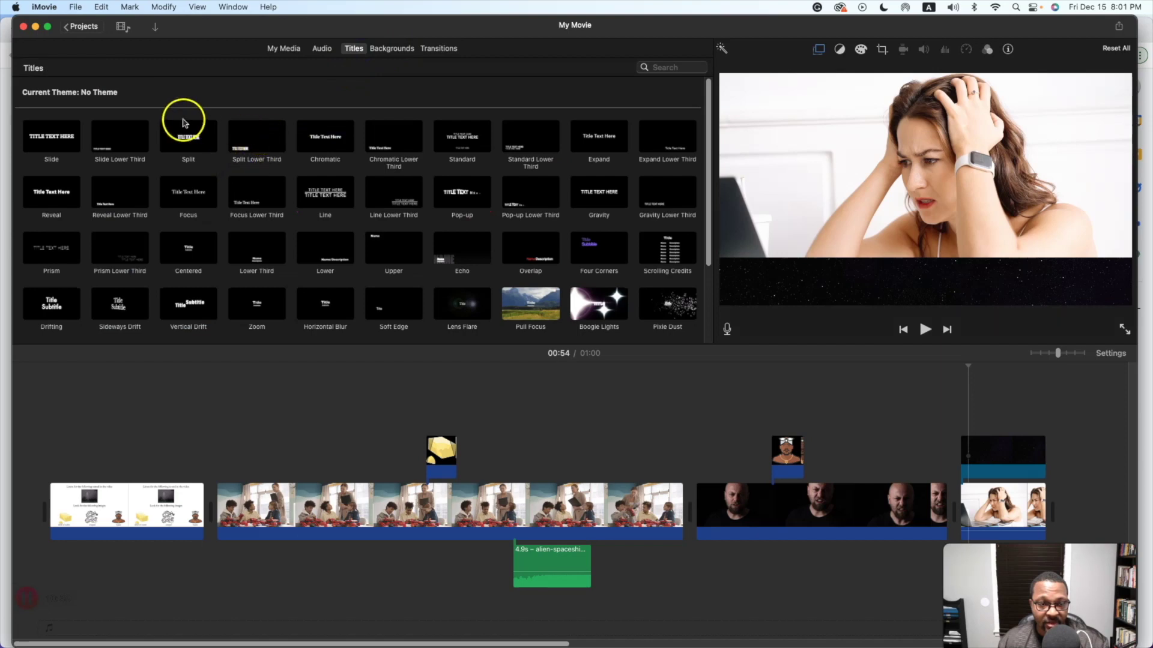
pyautogui.click(376, 141)
pyautogui.moveTo(390, 138); pyautogui.dragTo(1045, 426)
pyautogui.click(1005, 426)
pyautogui.click(990, 427)
# - Replace the title's placeholder text with "Why is this person so angry?" and apply it
pyautogui.click(1038, 291)
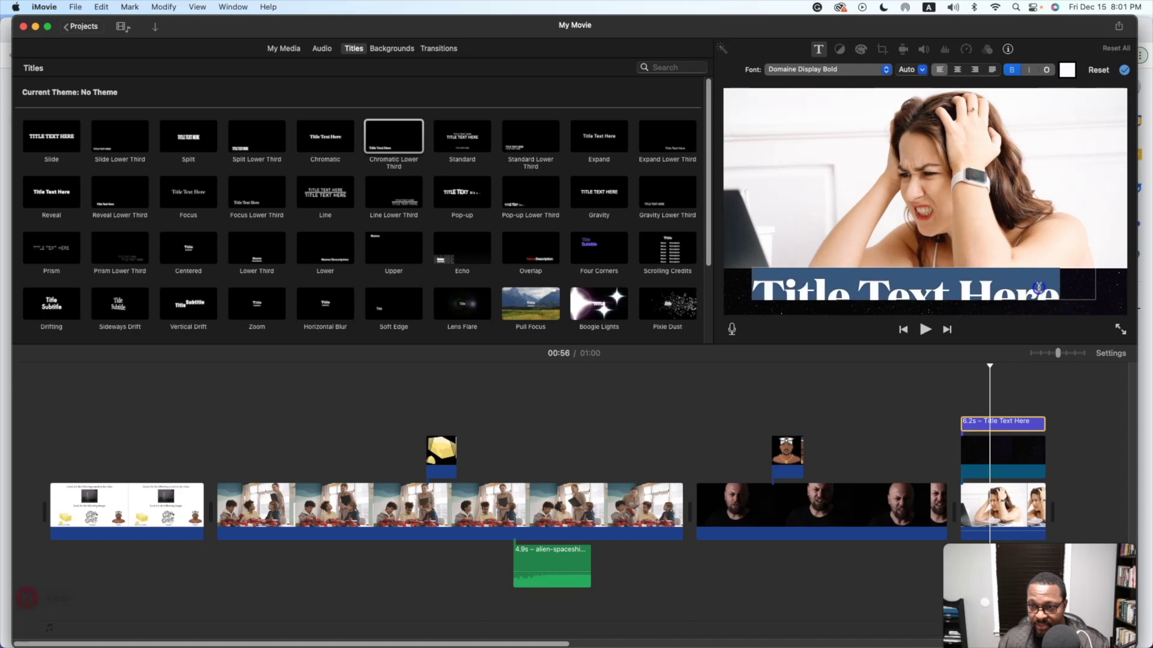
pyautogui.press('BackSpace')
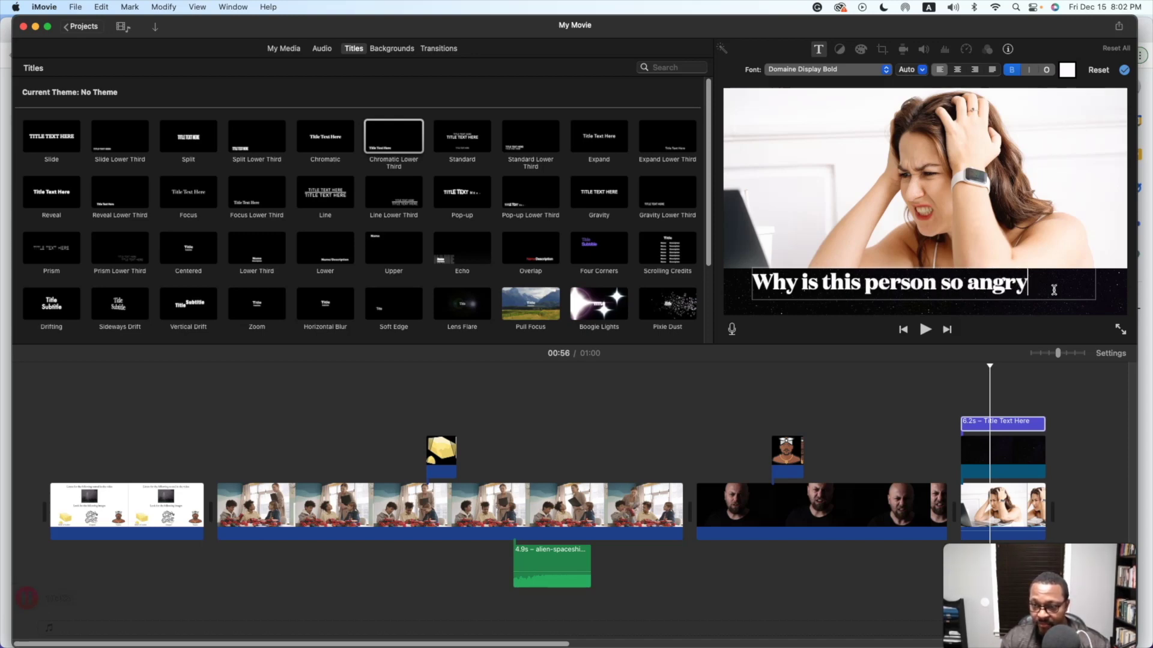
pyautogui.click(1124, 70)
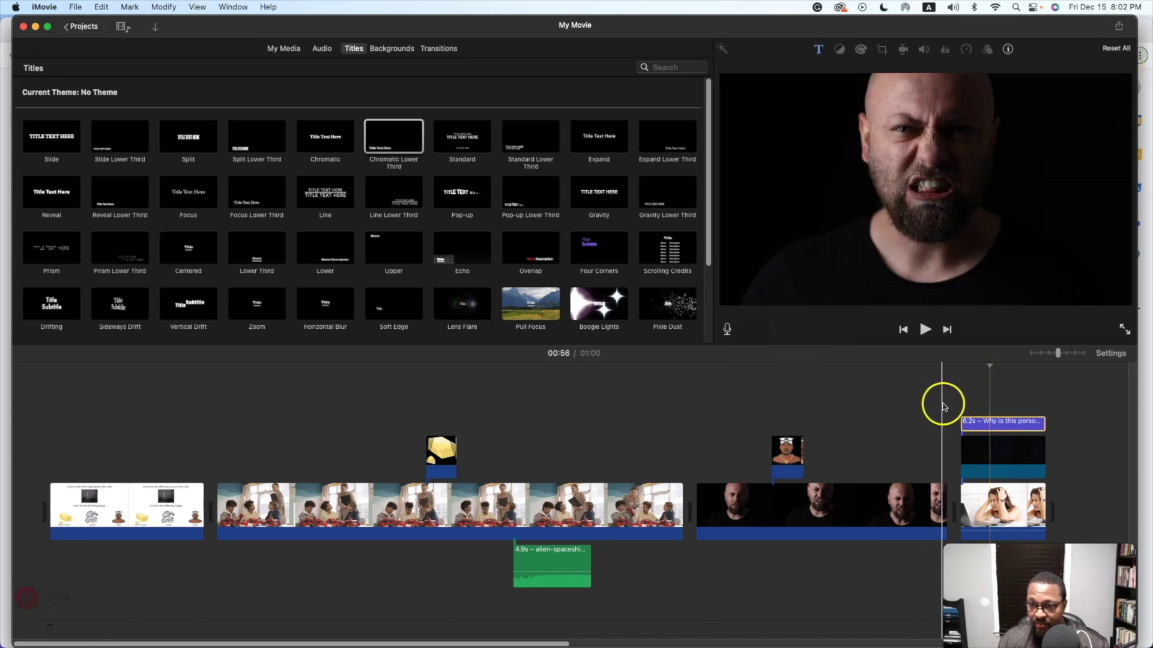
# - Play back the movie from the end of the angry-man clip to check the title over the dark band
pyautogui.click(942, 399)
pyautogui.click(925, 330)
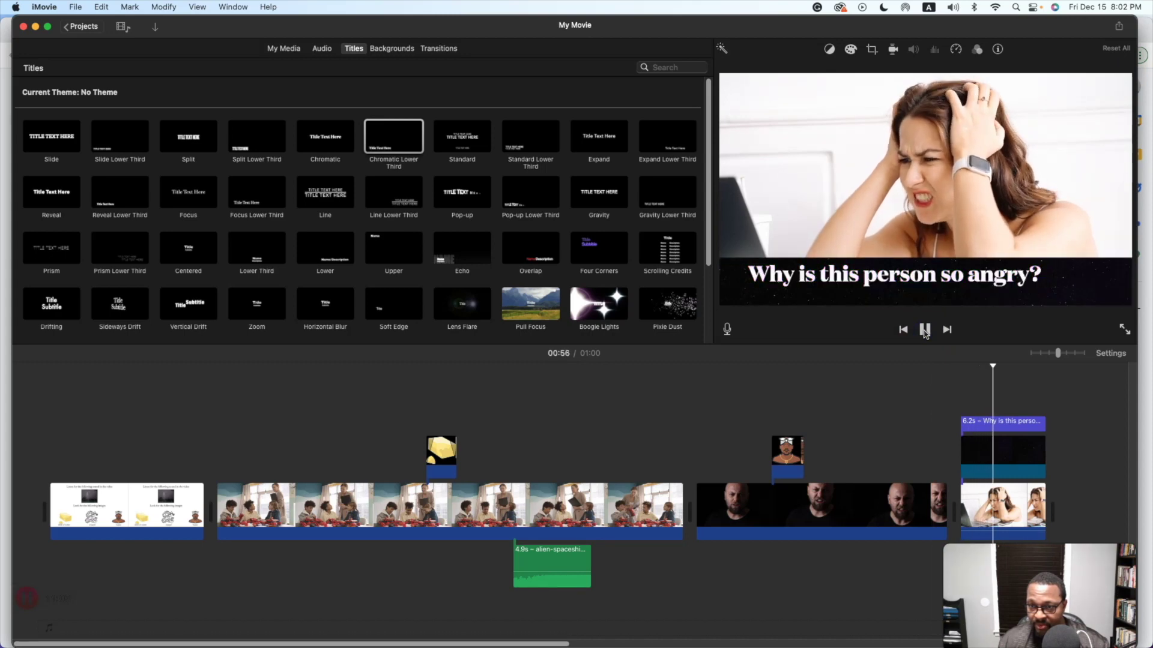
pyautogui.click(924, 330)
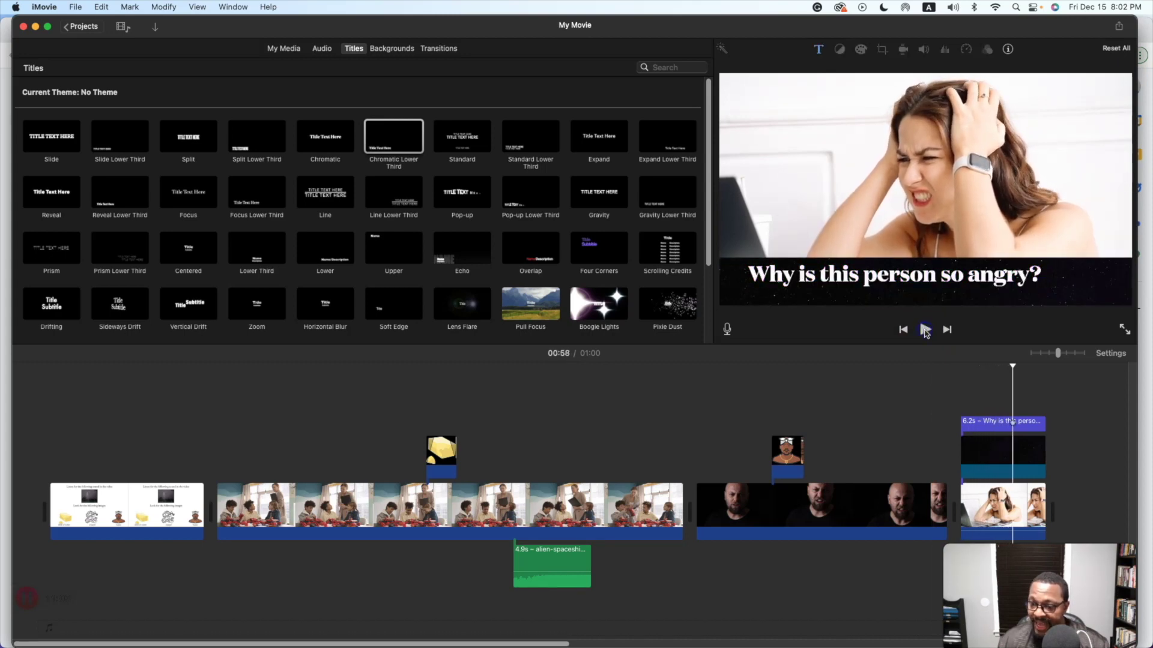
# - Add a freeze frame to the frustrated-woman clip near its start, at 00:55 in the movie
pyautogui.click(989, 501)
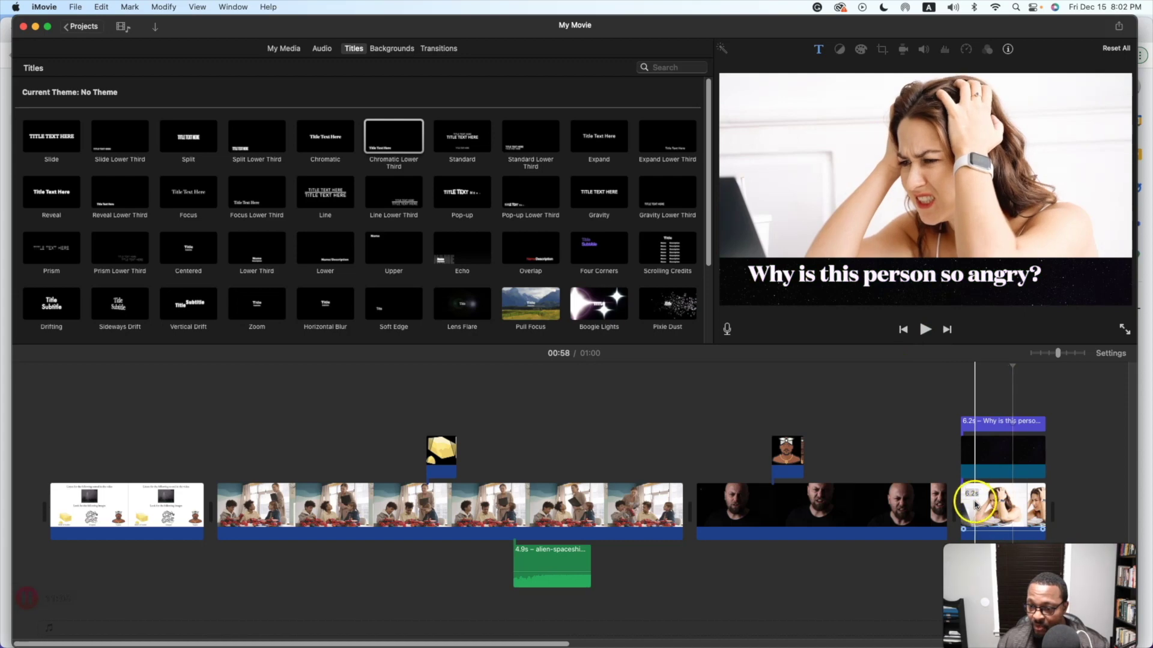
pyautogui.click(976, 509)
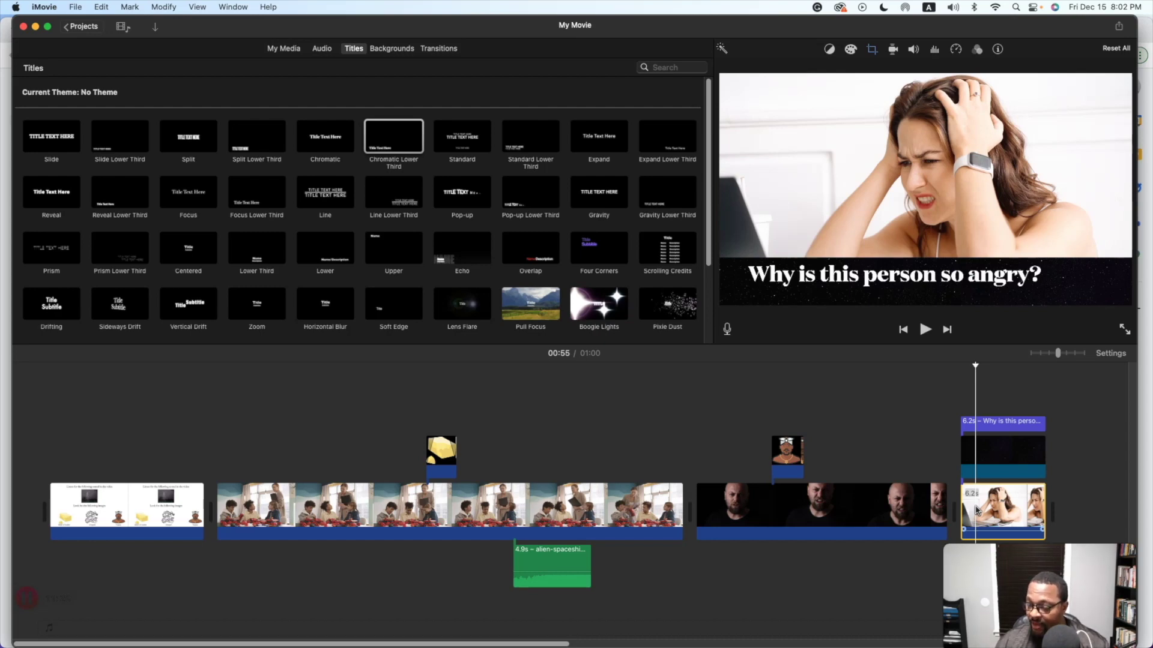
pyautogui.rightClick(975, 510)
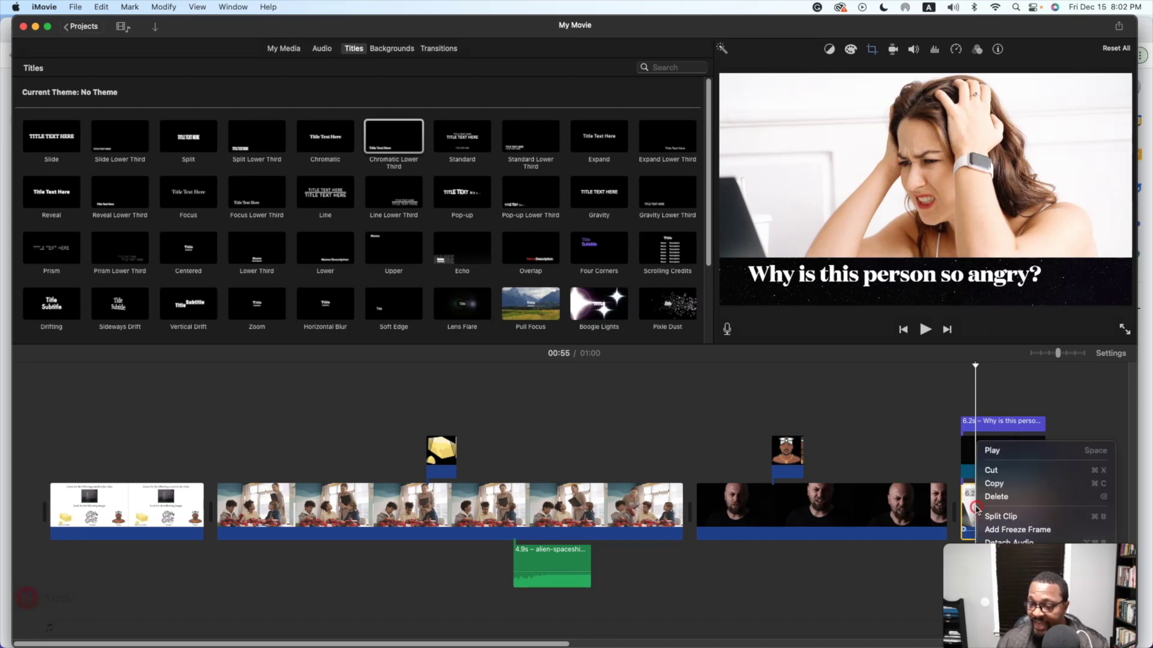
pyautogui.click(991, 530)
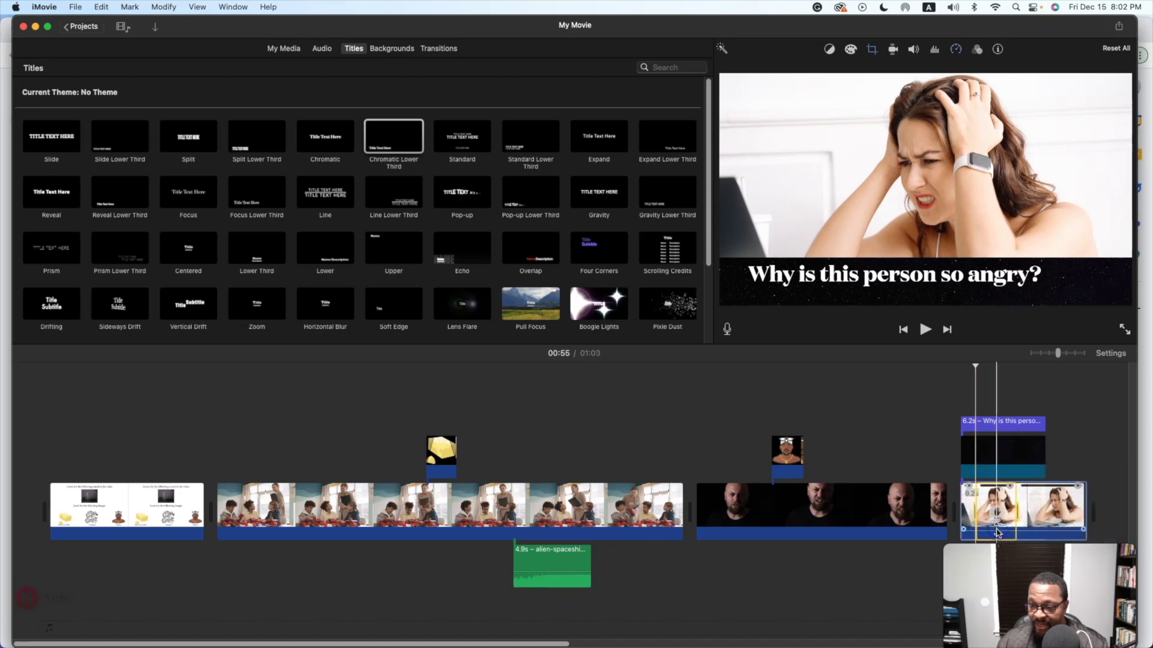
# - Lengthen the freeze frame in the final clip until the movie runs 01:06, playing the clip back to check the timing
pyautogui.click(1015, 518)
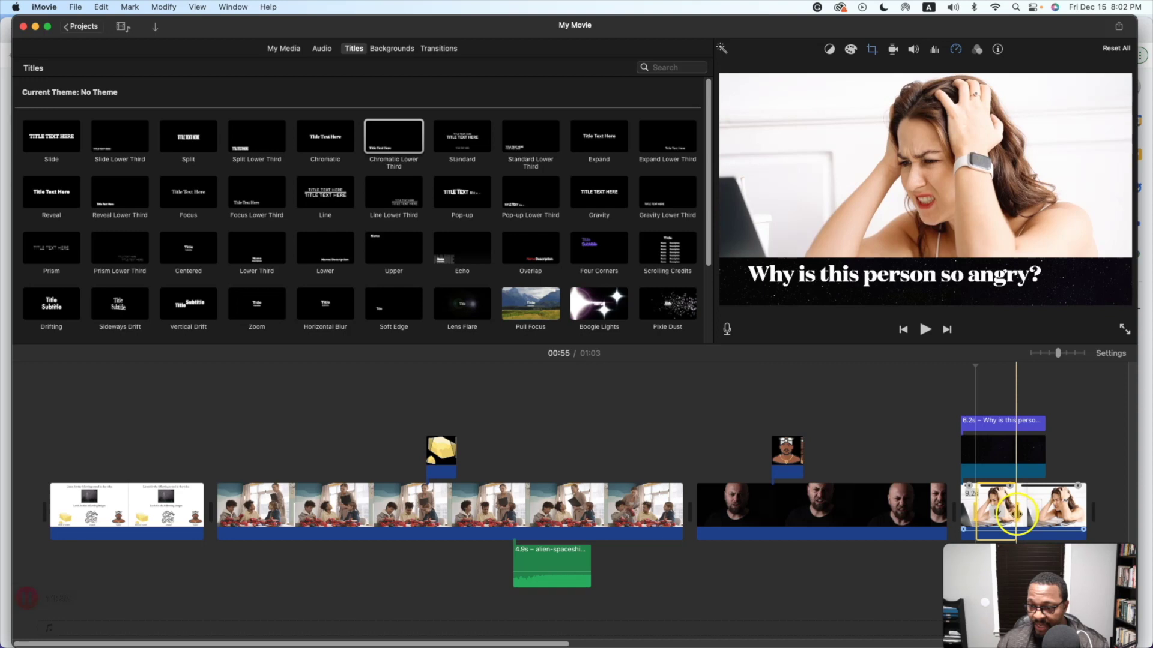
pyautogui.click(1011, 490)
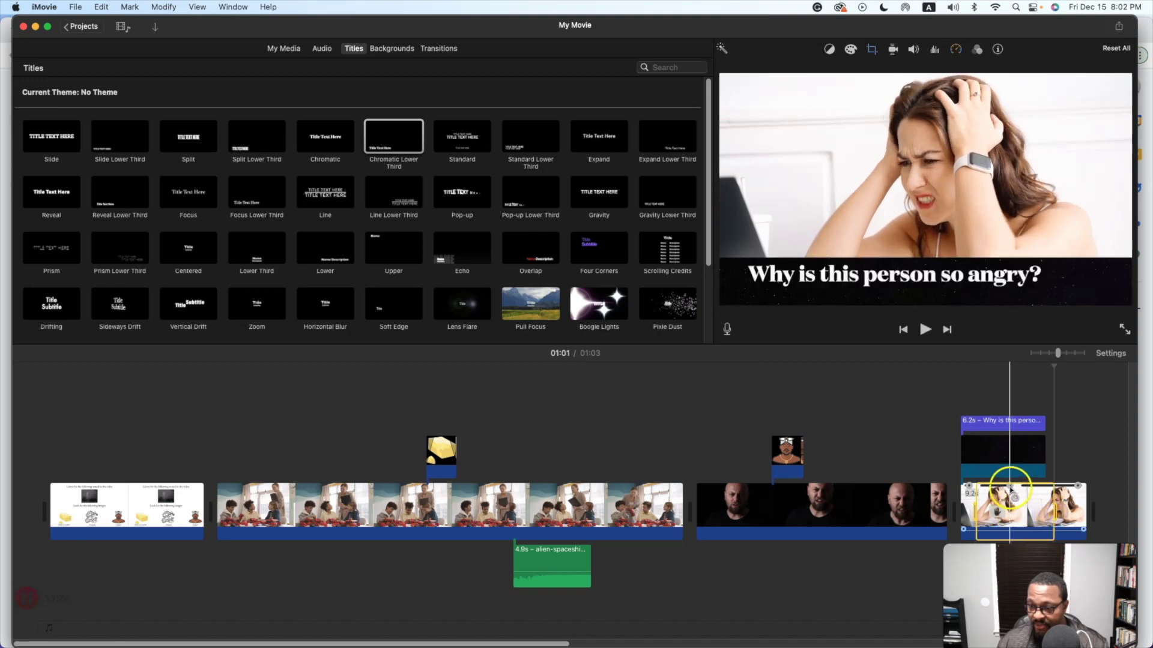
pyautogui.moveTo(1010, 488); pyautogui.dragTo(1072, 488)
pyautogui.click(924, 370)
pyautogui.click(929, 333)
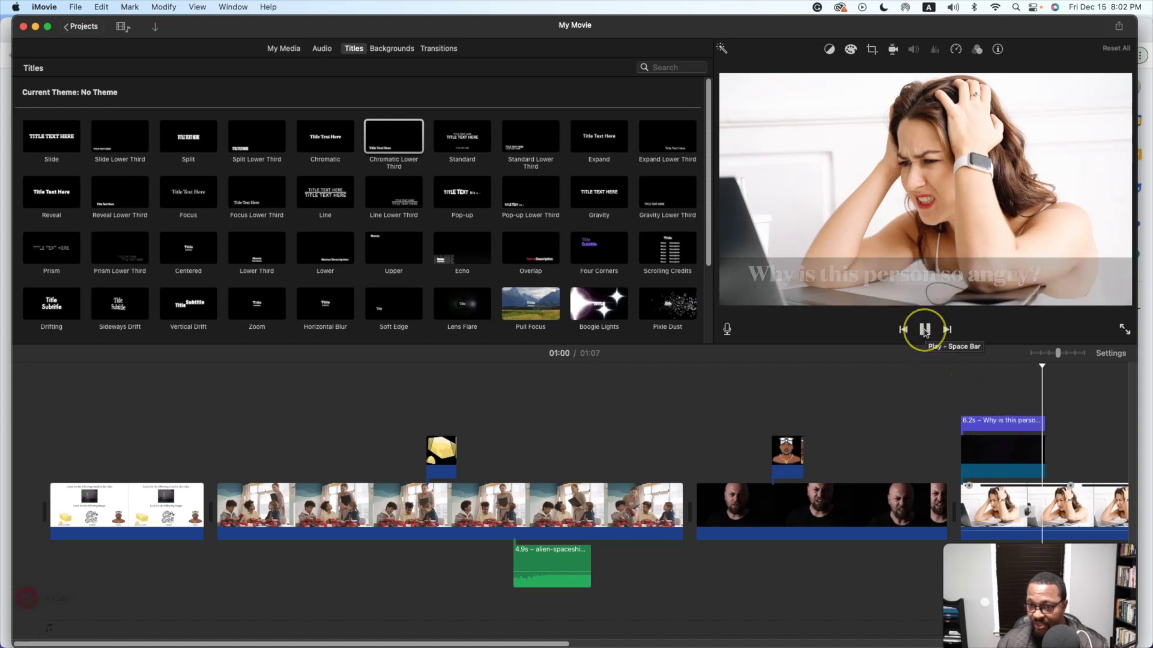
pyautogui.click(1061, 484)
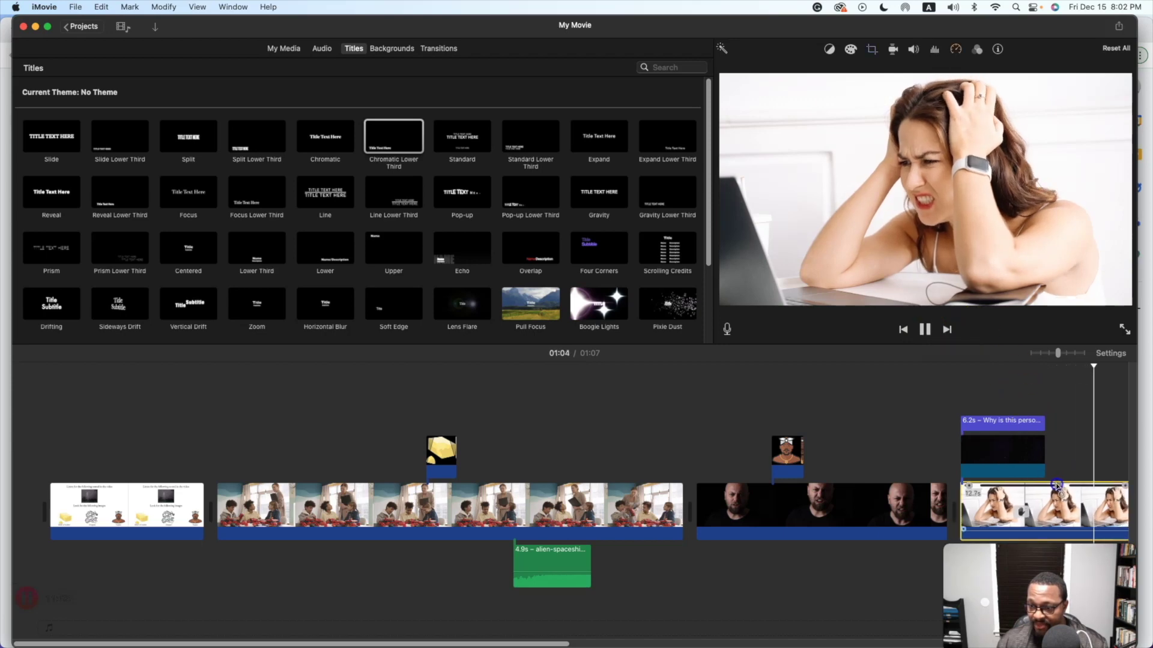
pyautogui.click(1013, 388)
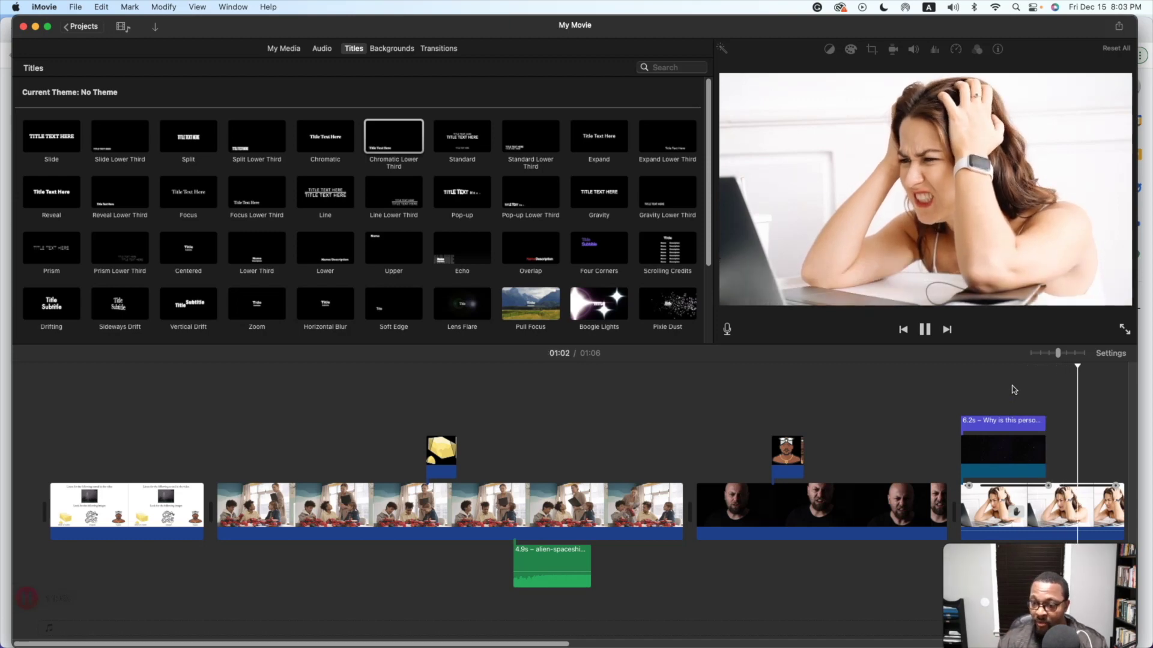
# - Stop the movie playback and switch to Google Forms in Chrome to create a blank form
pyautogui.click(924, 329)
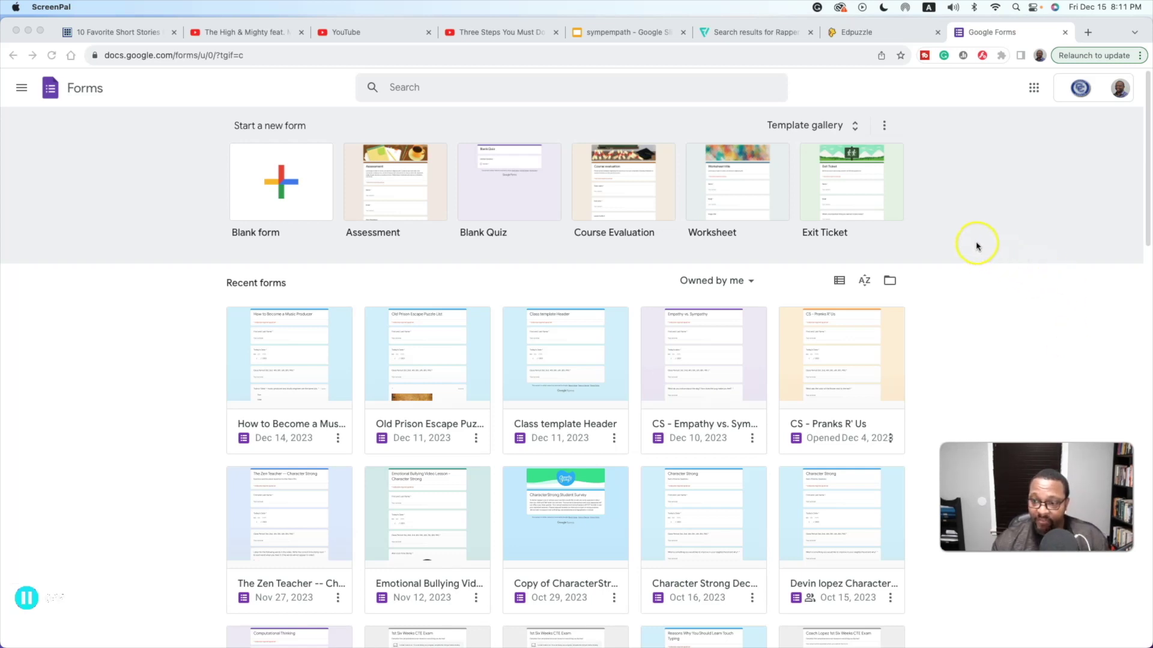
pyautogui.click(192, 198)
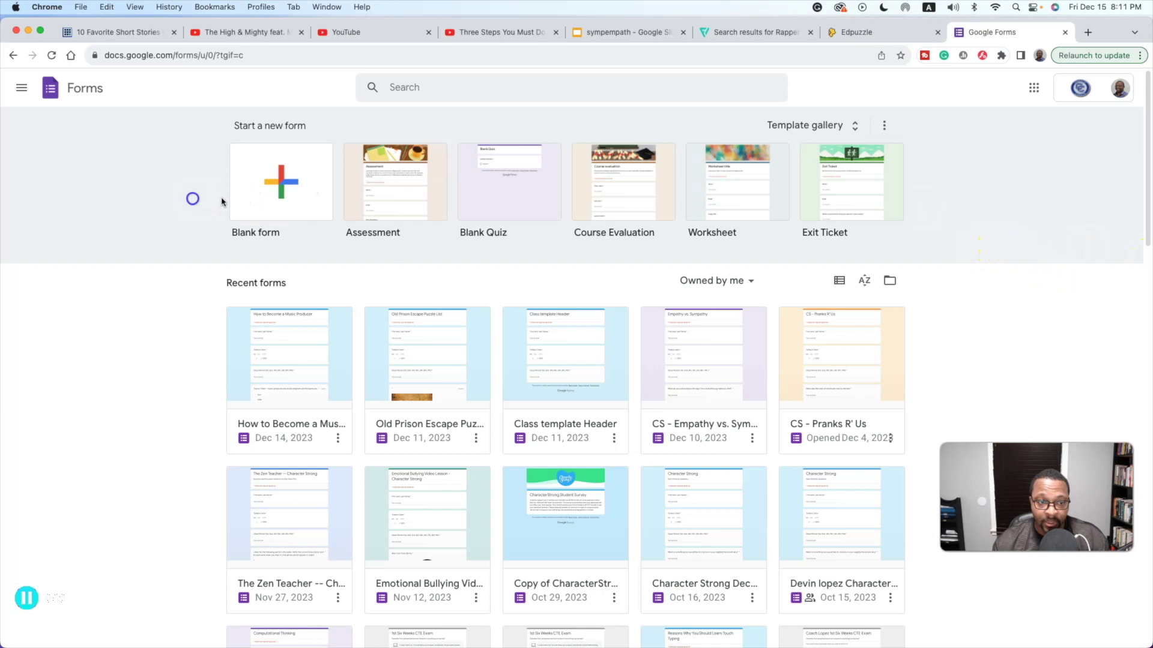
pyautogui.click(268, 194)
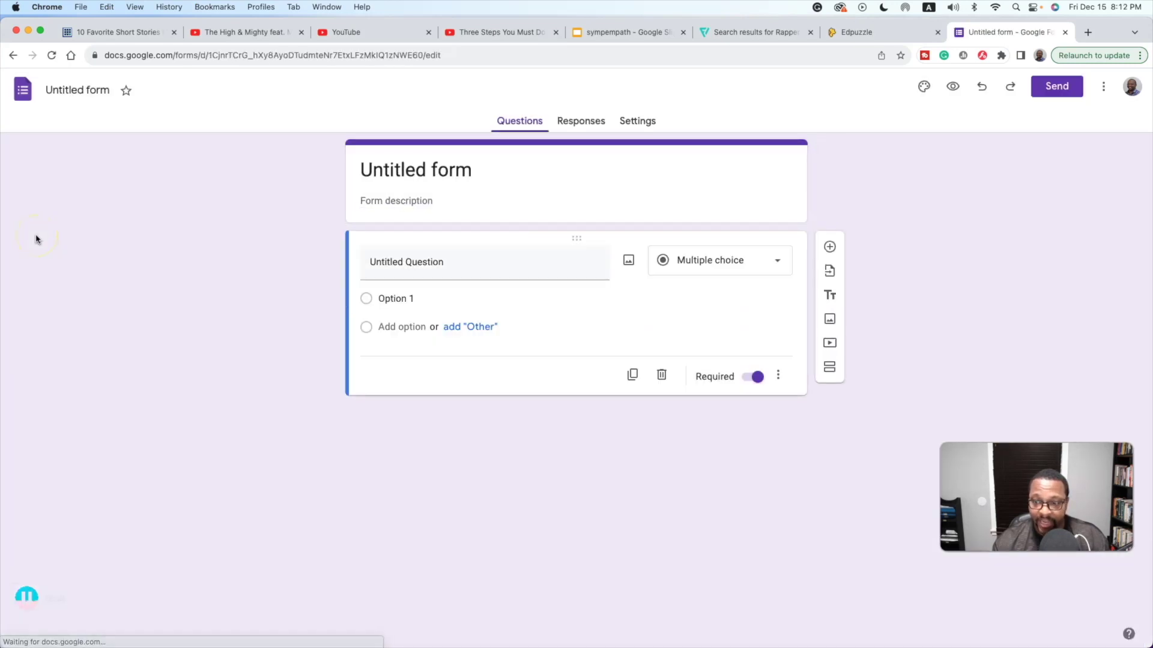
# - Replace the first question's placeholder text with "First and last name"
pyautogui.click(476, 257)
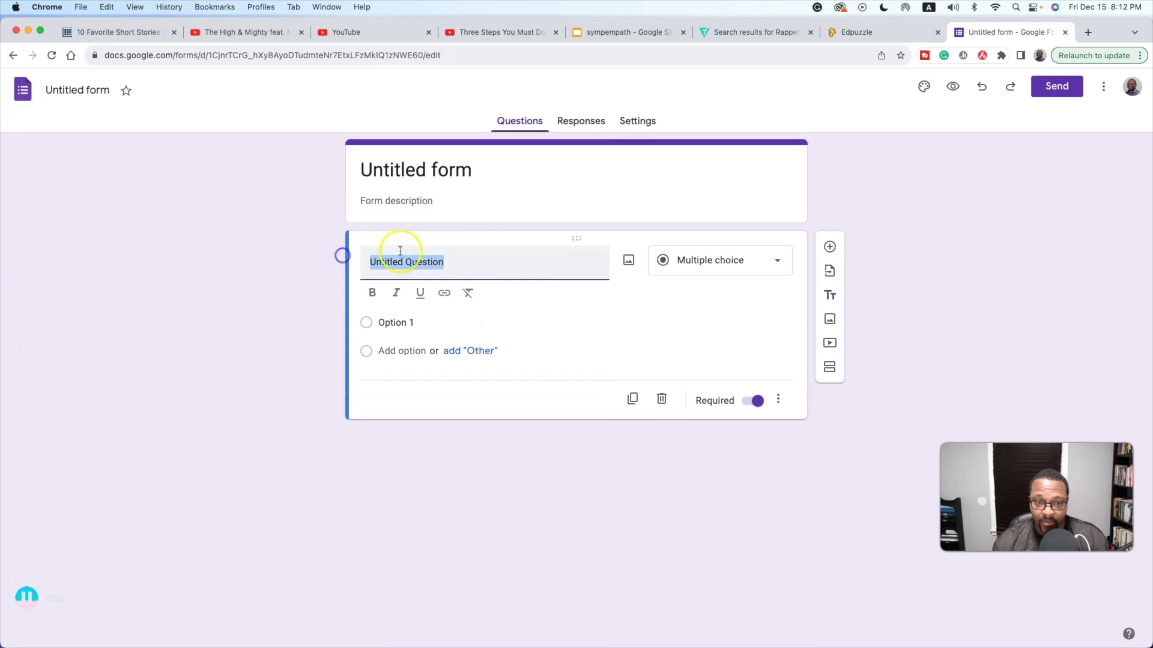
pyautogui.press('BackSpace')
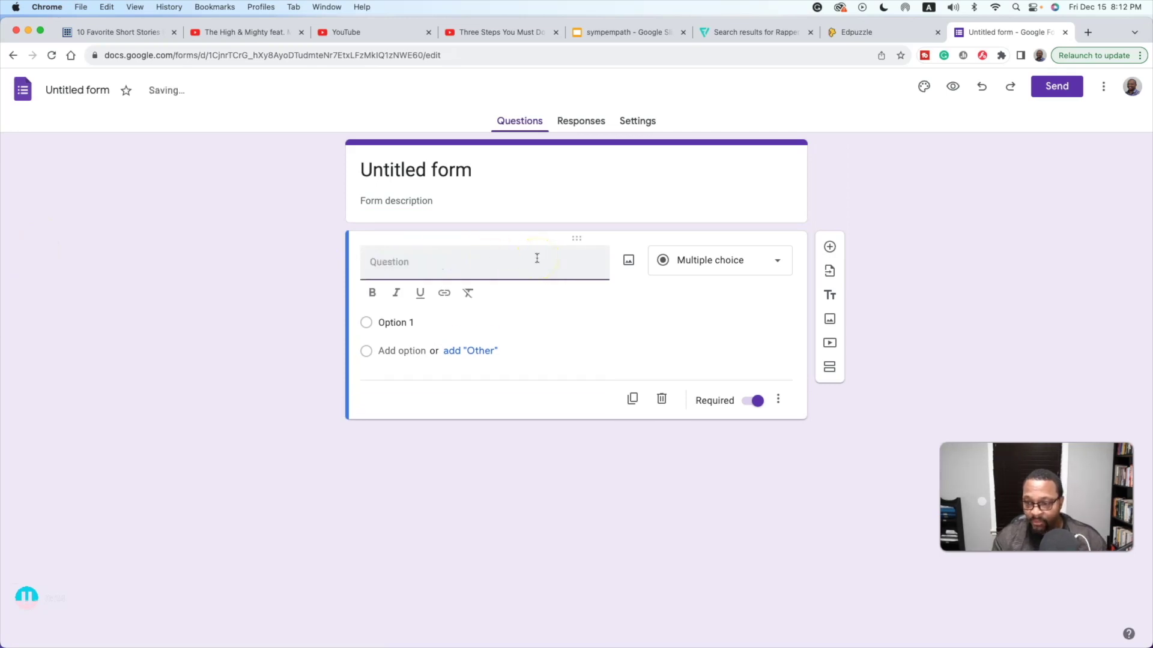
pyautogui.write('First and last name')
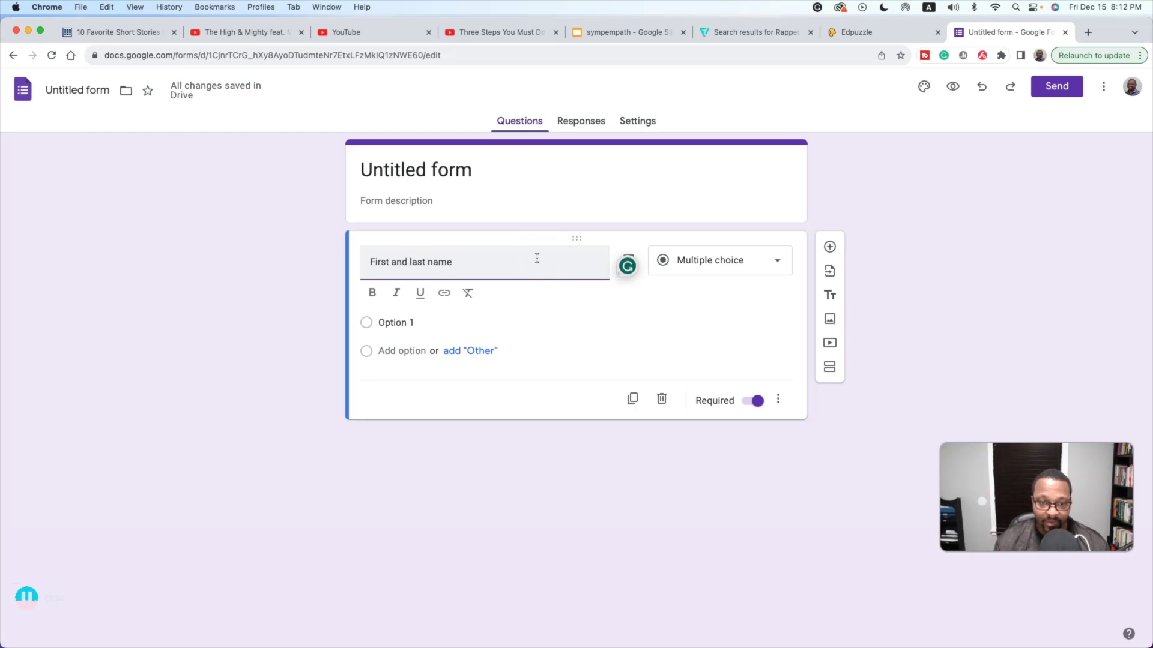
pyautogui.click(461, 170)
pyautogui.press('BackSpace')
pyautogui.press('BackSpace')
pyautogui.press('BackSpace')
pyautogui.press('BackSpace')
pyautogui.press('BackSpace')
pyautogui.press('BackSpace')
pyautogui.press('BackSpace')
pyautogui.press('BackSpace')
pyautogui.press('BackSpace')
pyautogui.press('BackSpace')
pyautogui.press('BackSpace')
pyautogui.press('BackSpace')
pyautogui.press('BackSpace')
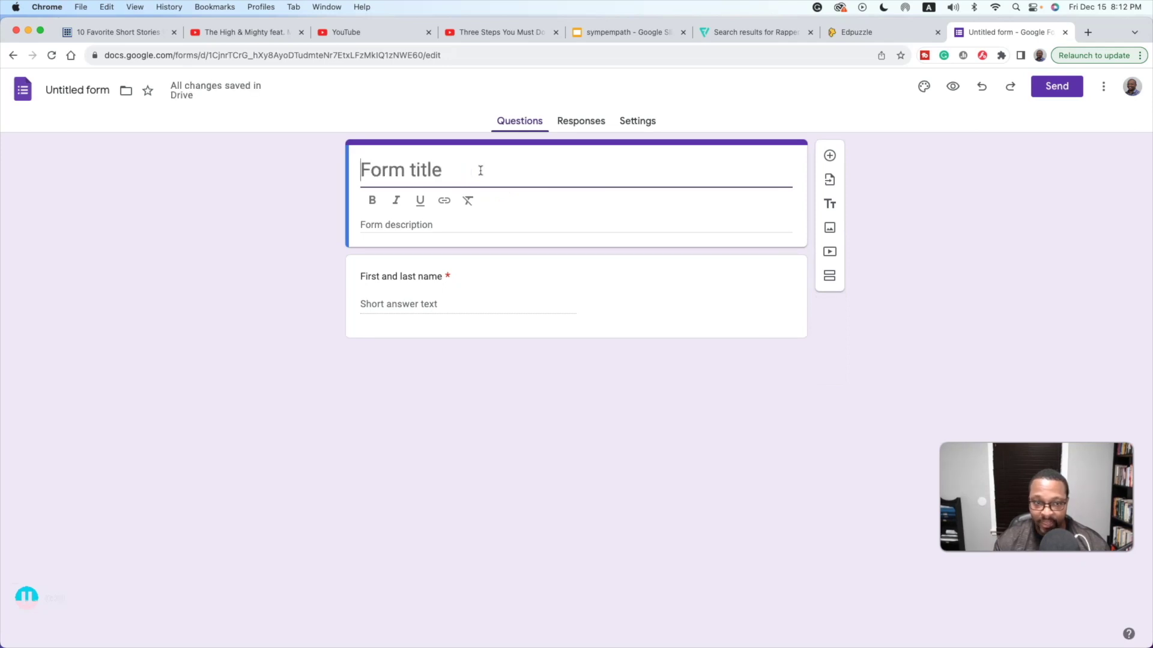
pyautogui.press('super+z')
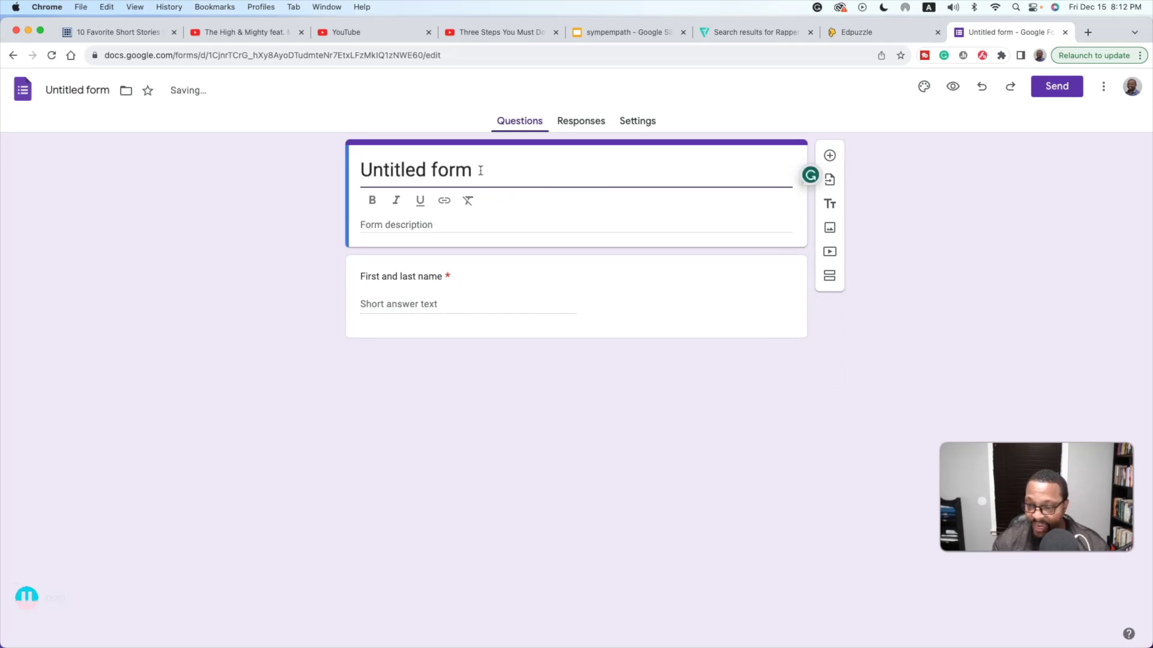
pyautogui.press('BackSpace')
pyautogui.press('BackSpace')
pyautogui.press('BackSpace')
pyautogui.press('BackSpace')
pyautogui.press('BackSpace')
pyautogui.press('BackSpace')
pyautogui.press('BackSpace')
pyautogui.press('BackSpace')
pyautogui.press('BackSpace')
pyautogui.press('BackSpace')
pyautogui.press('BackSpace')
pyautogui.press('BackSpace')
pyautogui.press('BackSpace')
pyautogui.press('super+z')
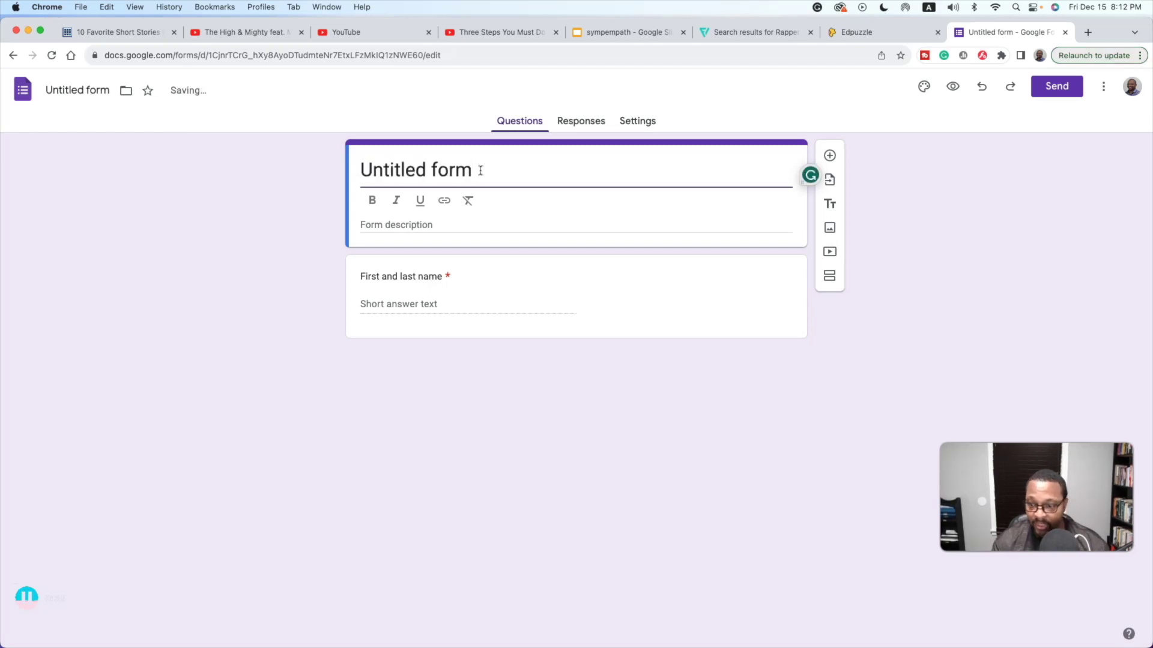
# - Change the form's title to "Interactive video", removing the placeholder words
pyautogui.write('Int')
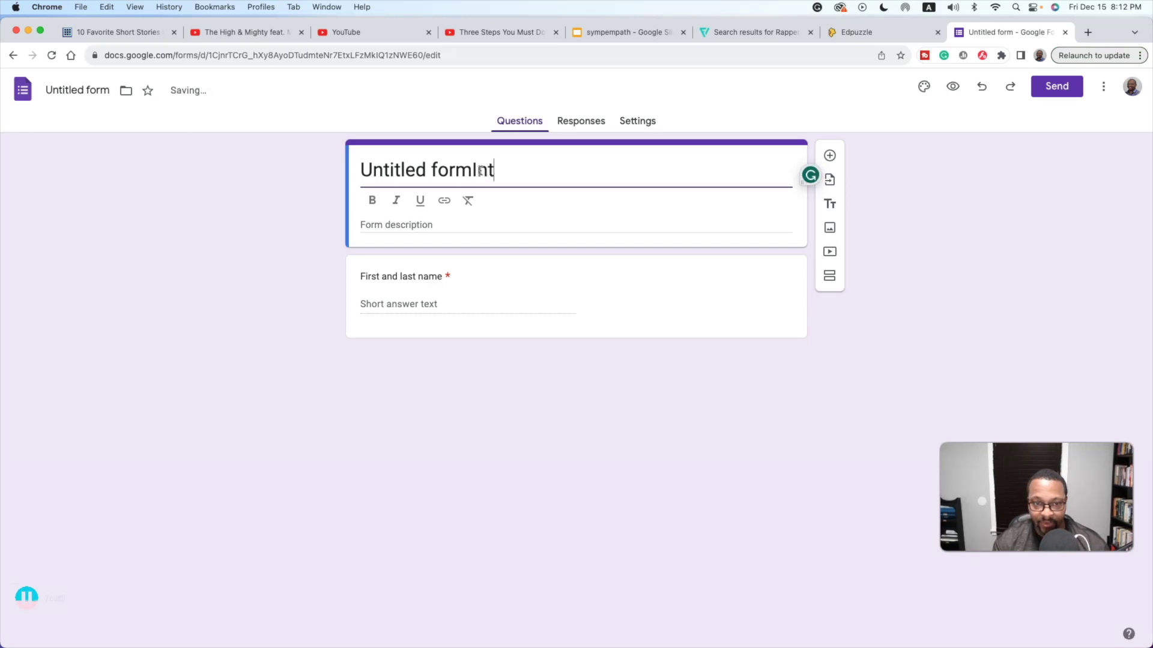
pyautogui.write('eractive vide')
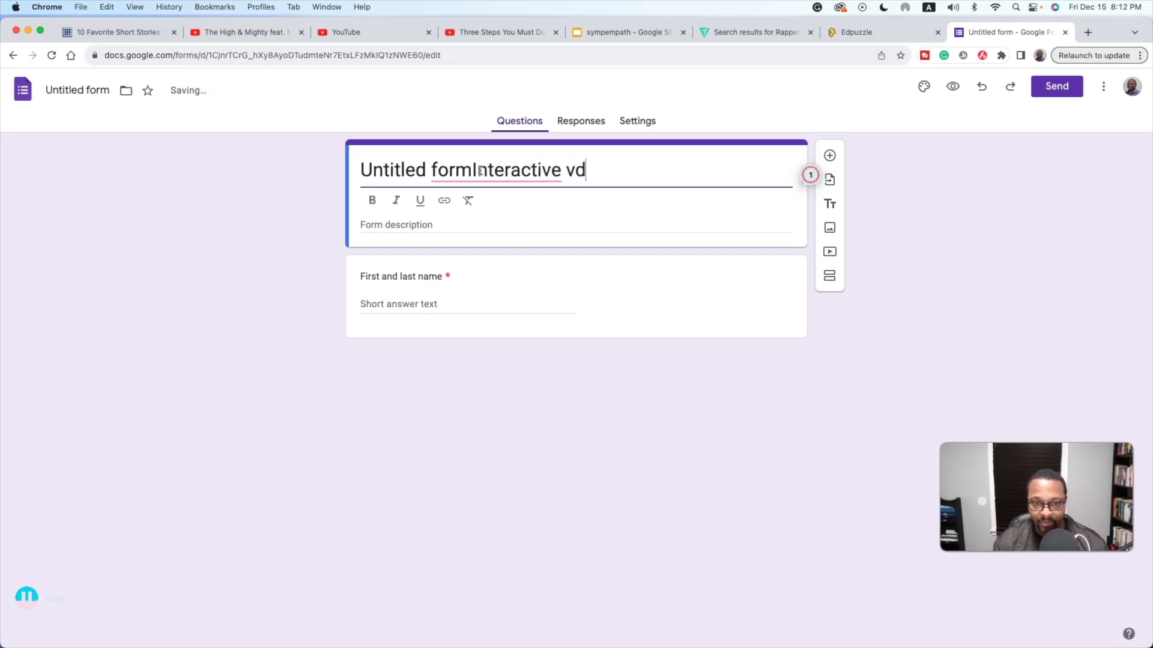
pyautogui.write('o')
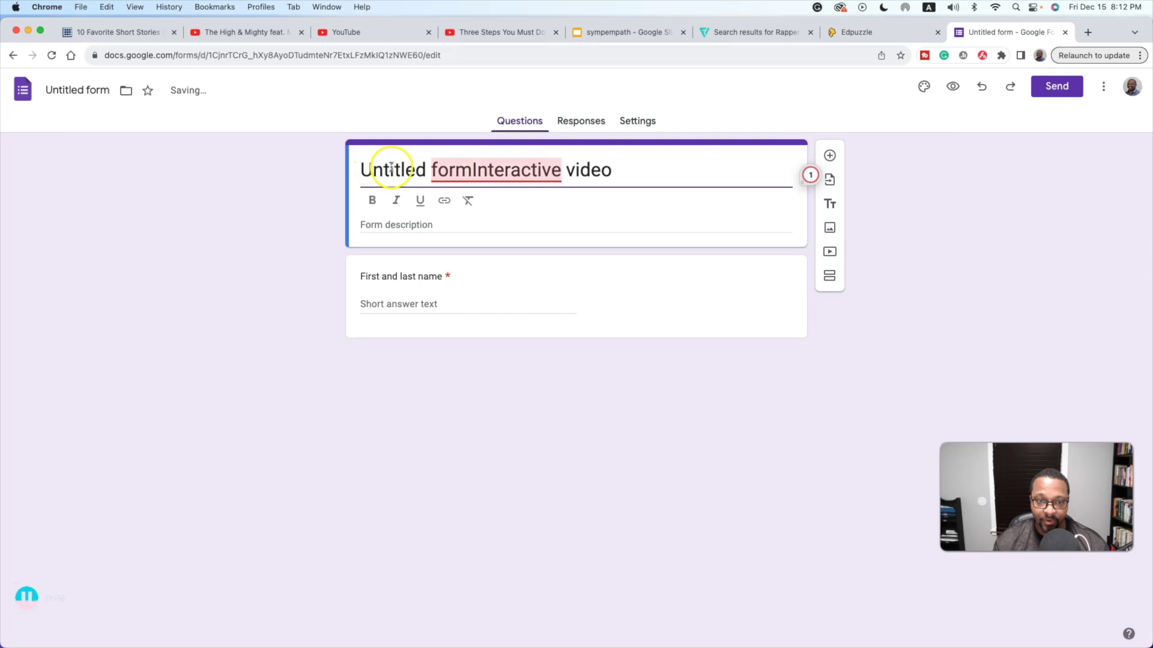
pyautogui.click(473, 169)
pyautogui.press('BackSpace')
pyautogui.press('BackSpace')
pyautogui.press('BackSpace')
pyautogui.press('BackSpace')
pyautogui.press('BackSpace')
pyautogui.press('BackSpace')
pyautogui.press('BackSpace')
pyautogui.press('BackSpace')
pyautogui.press('BackSpace')
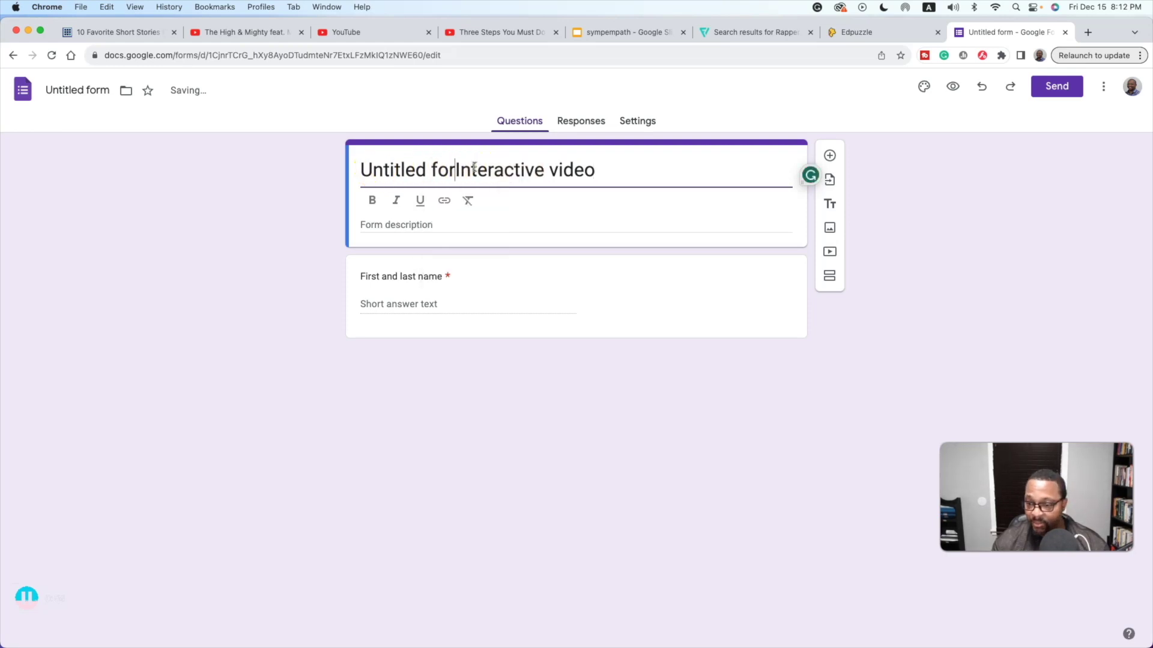
pyautogui.press('BackSpace')
pyautogui.press('BackSpace')
pyautogui.press('BackSpace')
pyautogui.press('BackSpace')
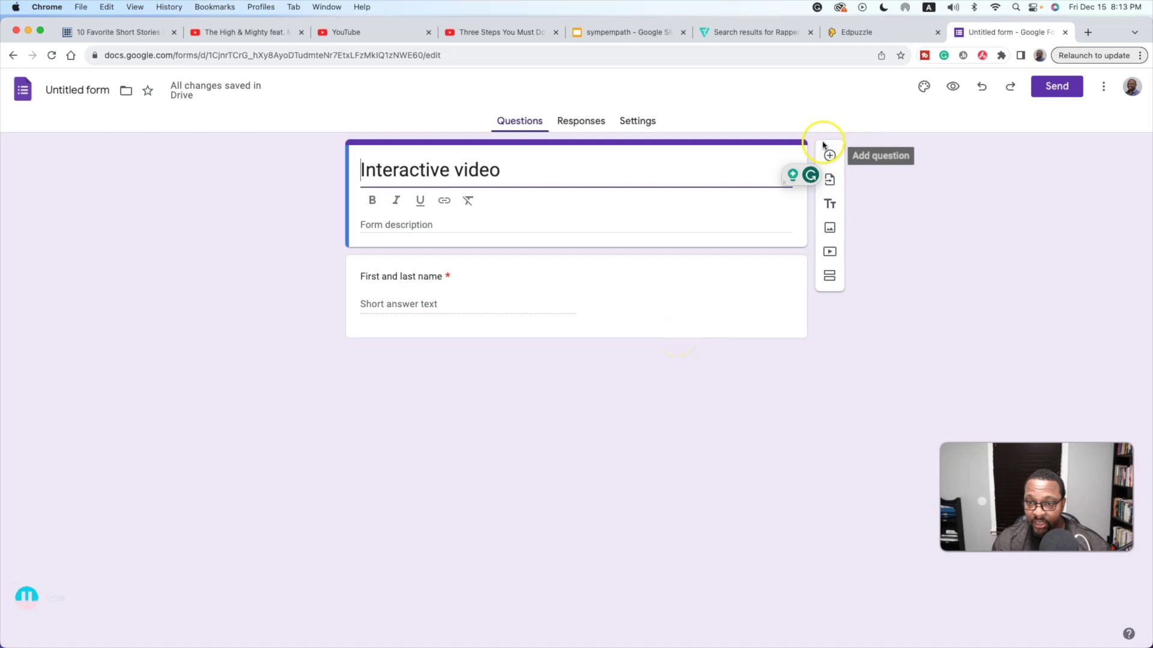
# - Add a question titled "Today's Date" below the first and last name question
pyautogui.click(773, 290)
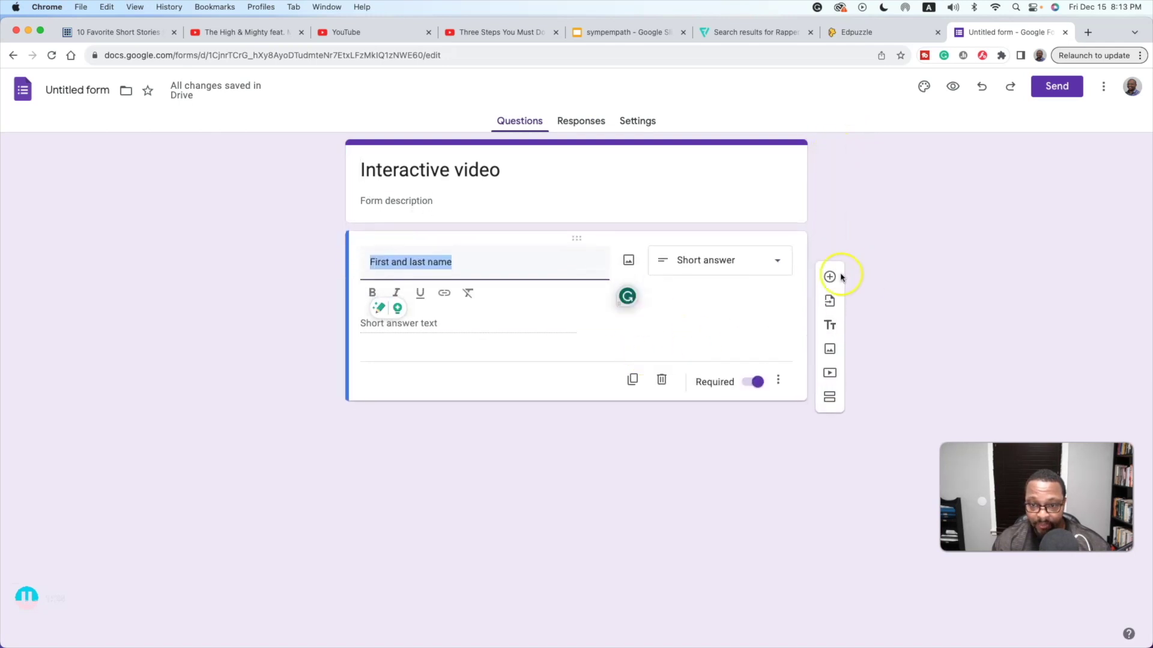
pyautogui.click(830, 276)
pyautogui.click(501, 354)
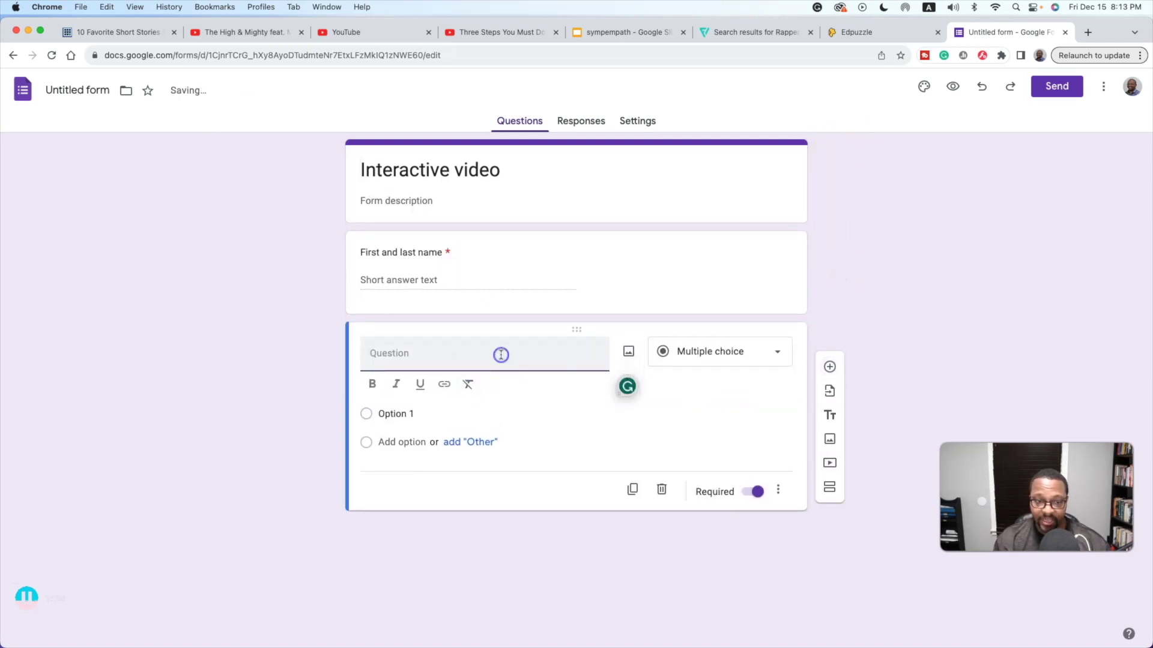
pyautogui.write("Today's Date")
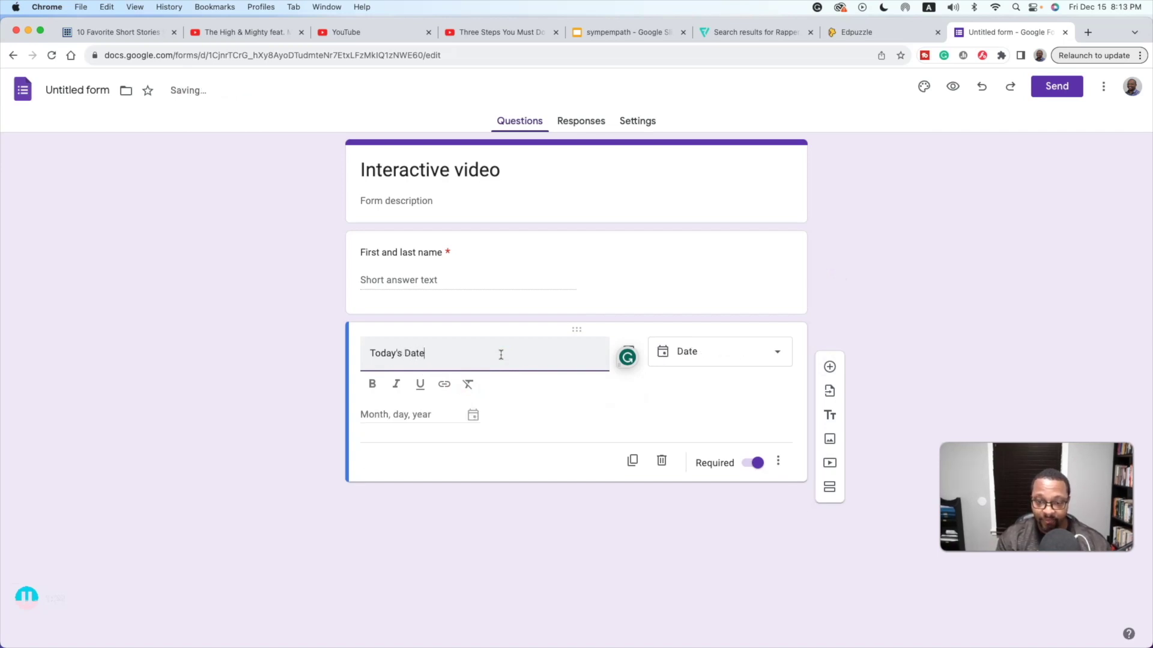
pyautogui.click(900, 306)
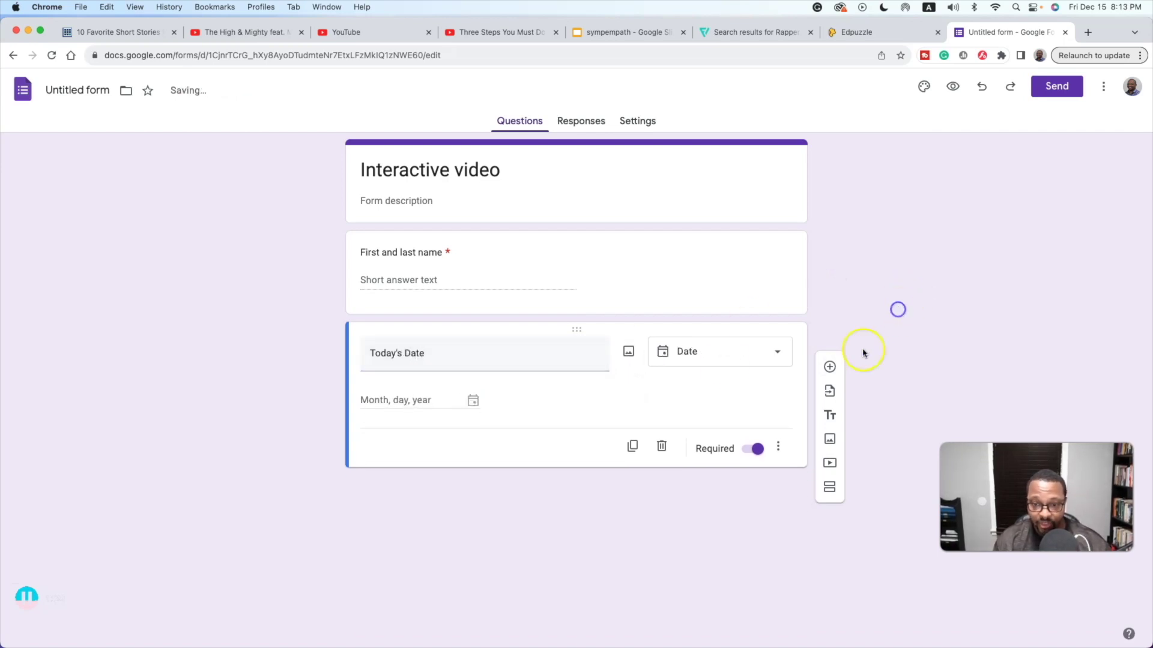
# - Add a question below the date question reading "Write down the time stamps for the following images:"
pyautogui.click(828, 368)
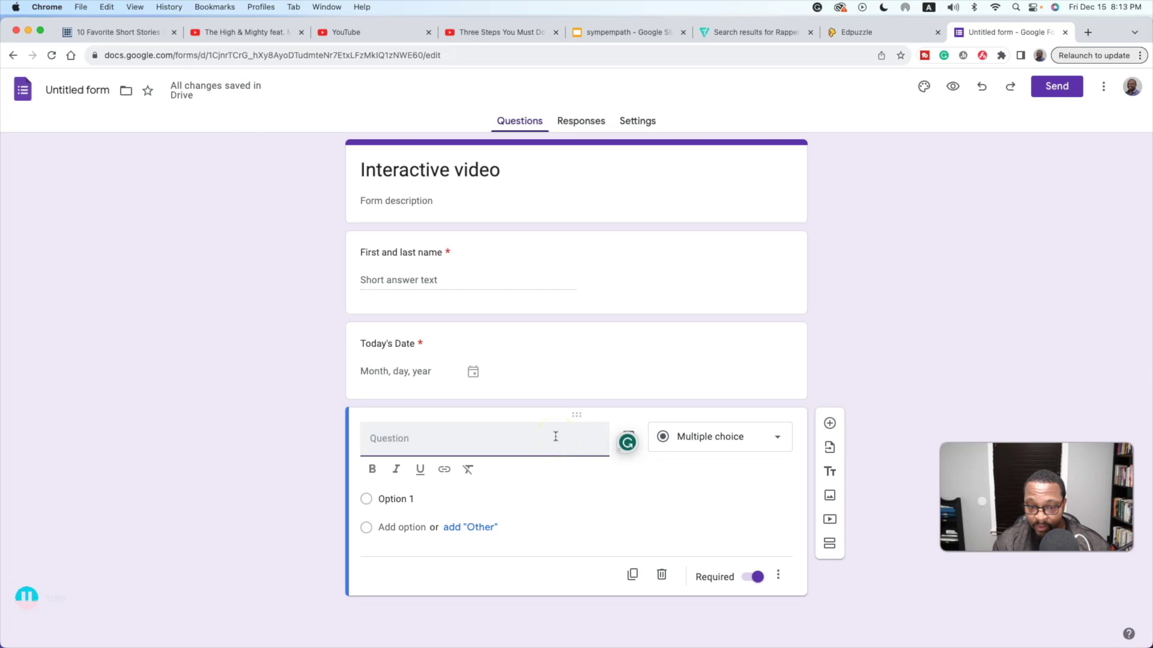
pyautogui.write('I')
pyautogui.press('BackSpace')
pyautogui.write('Write down th')
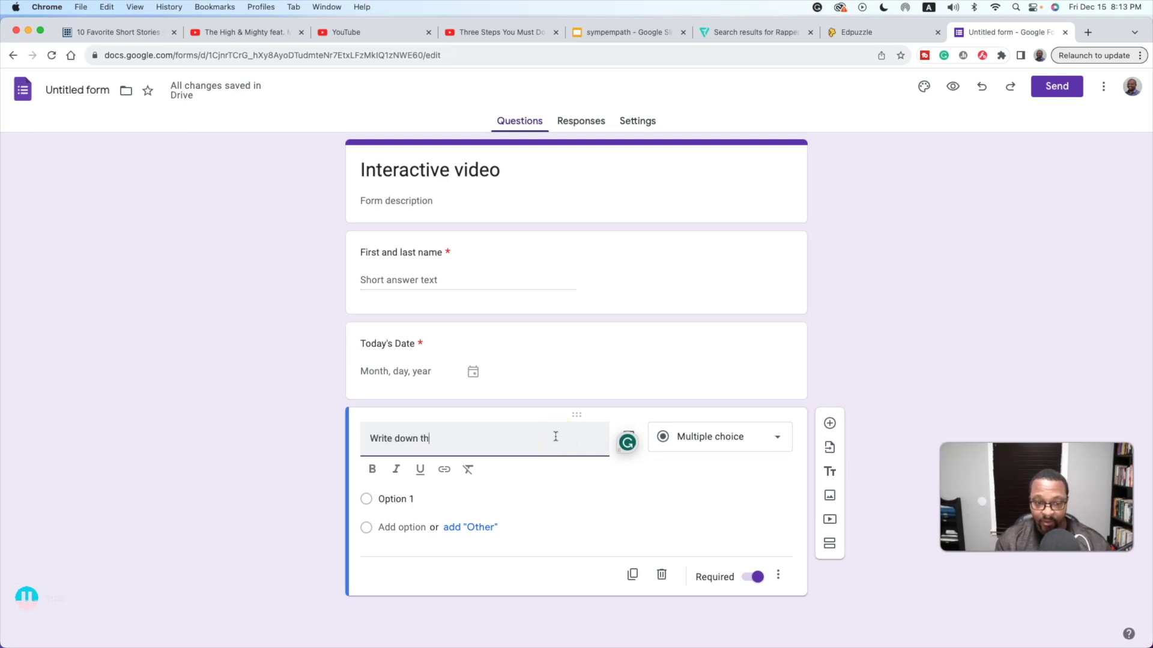
pyautogui.write('e time sta')
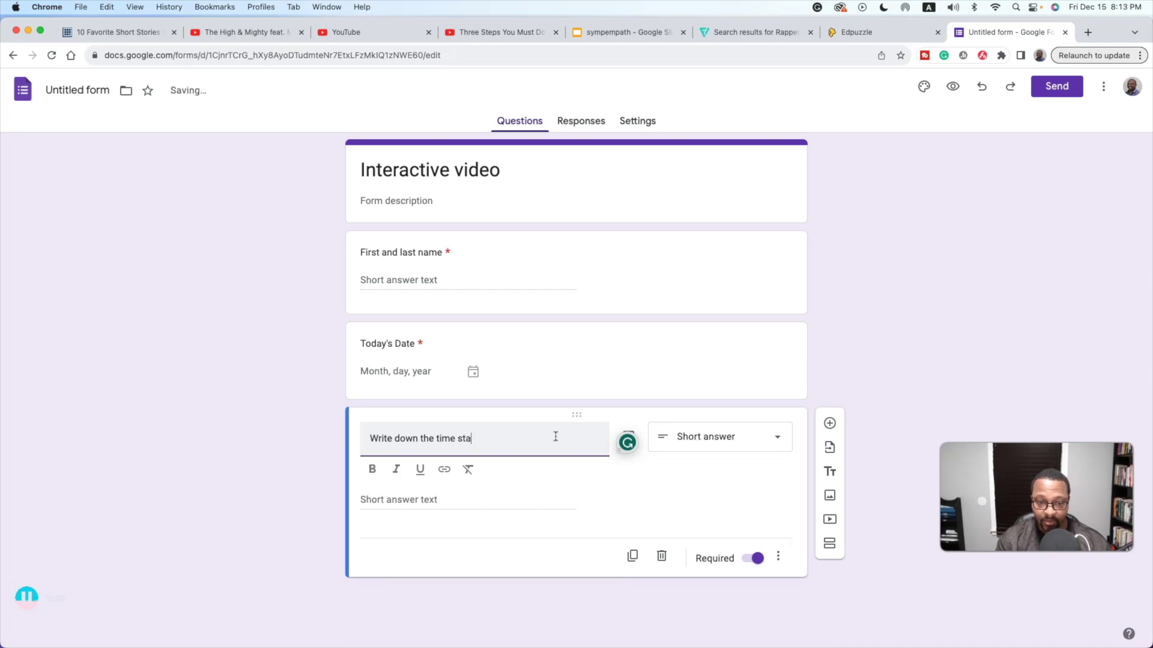
pyautogui.write('mps for the fol')
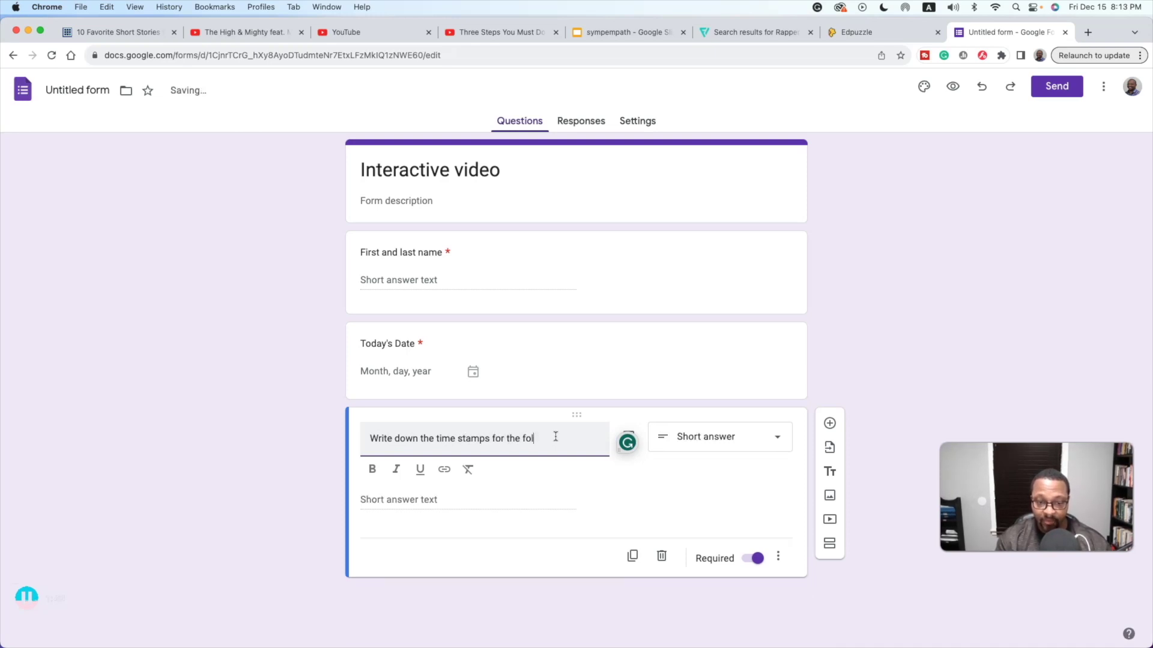
pyautogui.write('lowing images:')
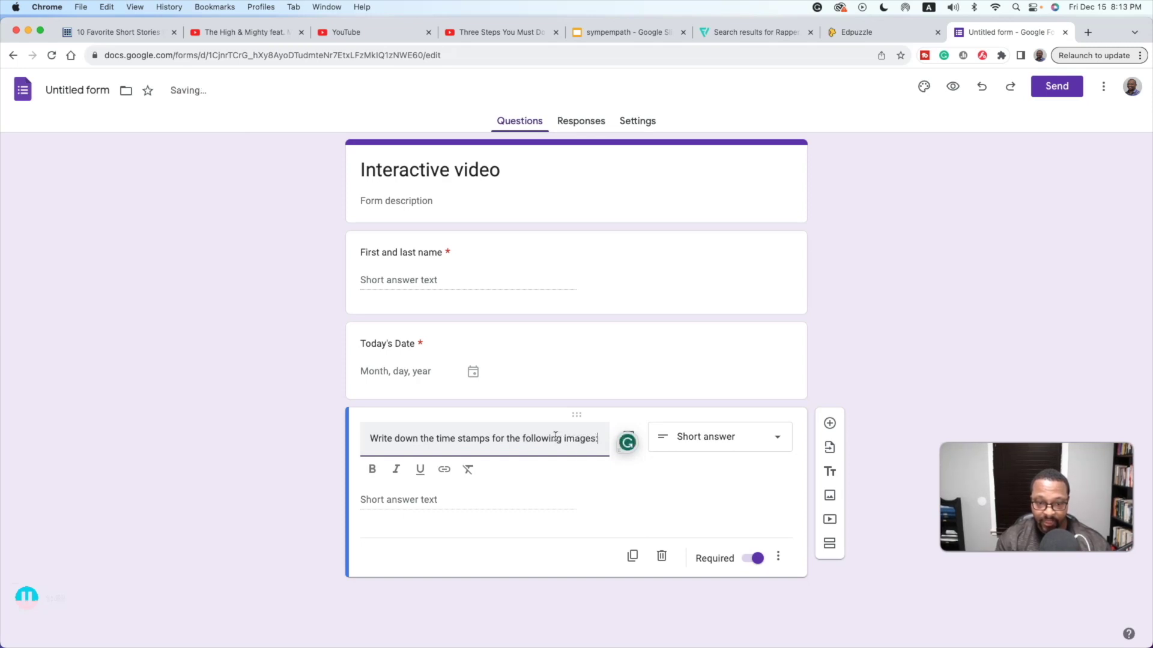
# - List "Stick of butter", "Tupac / rapper", "Dragon" and "UFO sound effect" on separate lines under the time stamps question's text, with blank lines between
pyautogui.press('Return')
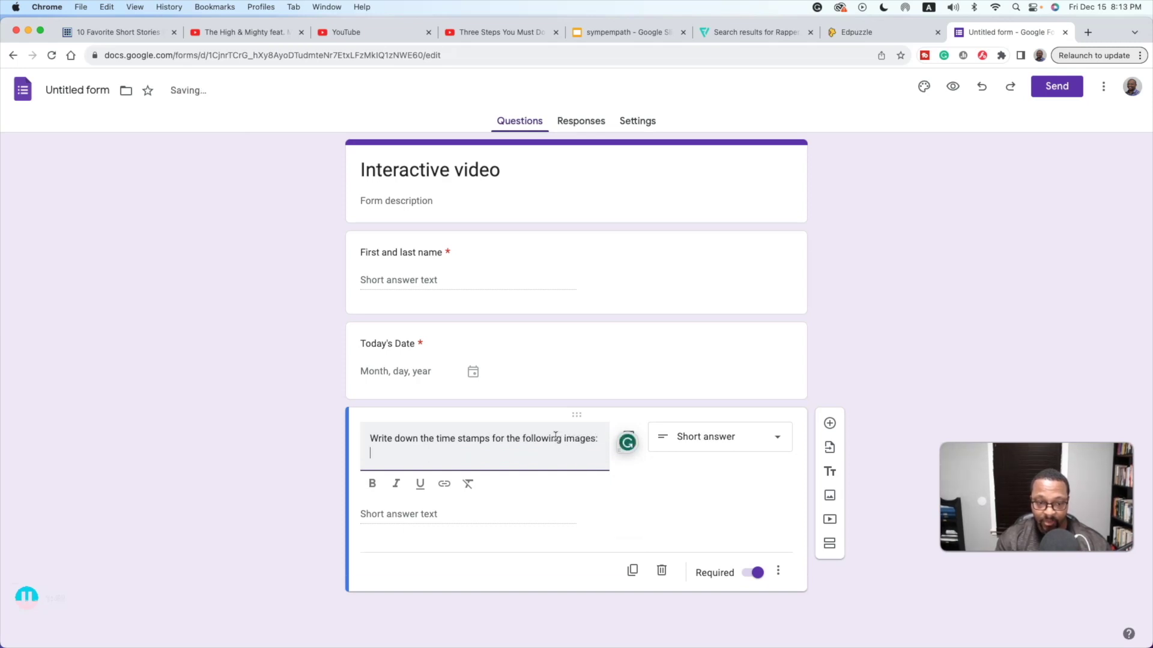
pyautogui.write('Stick o')
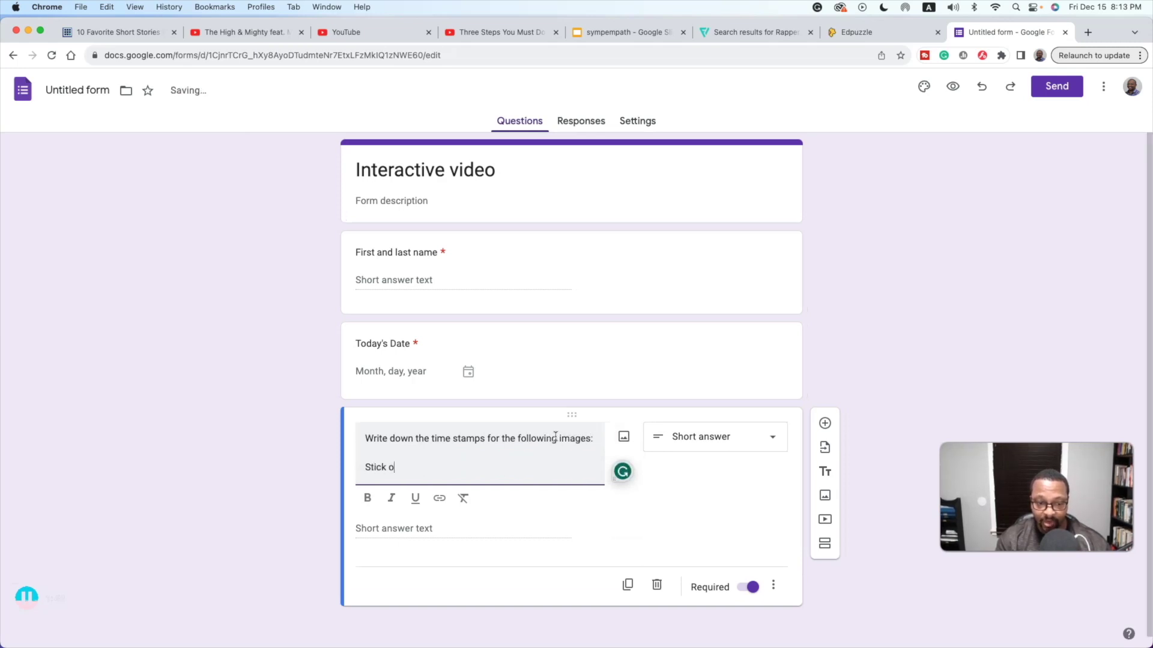
pyautogui.write('f butter')
pyautogui.press('Return')
pyautogui.press('Return')
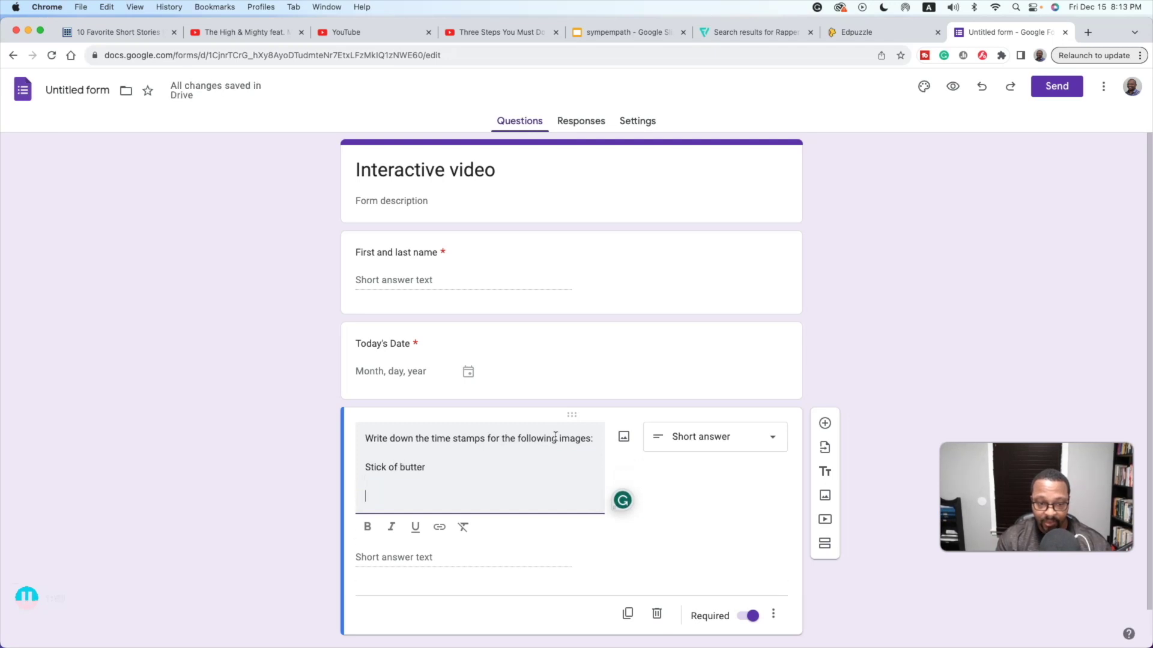
pyautogui.write('Tupac /')
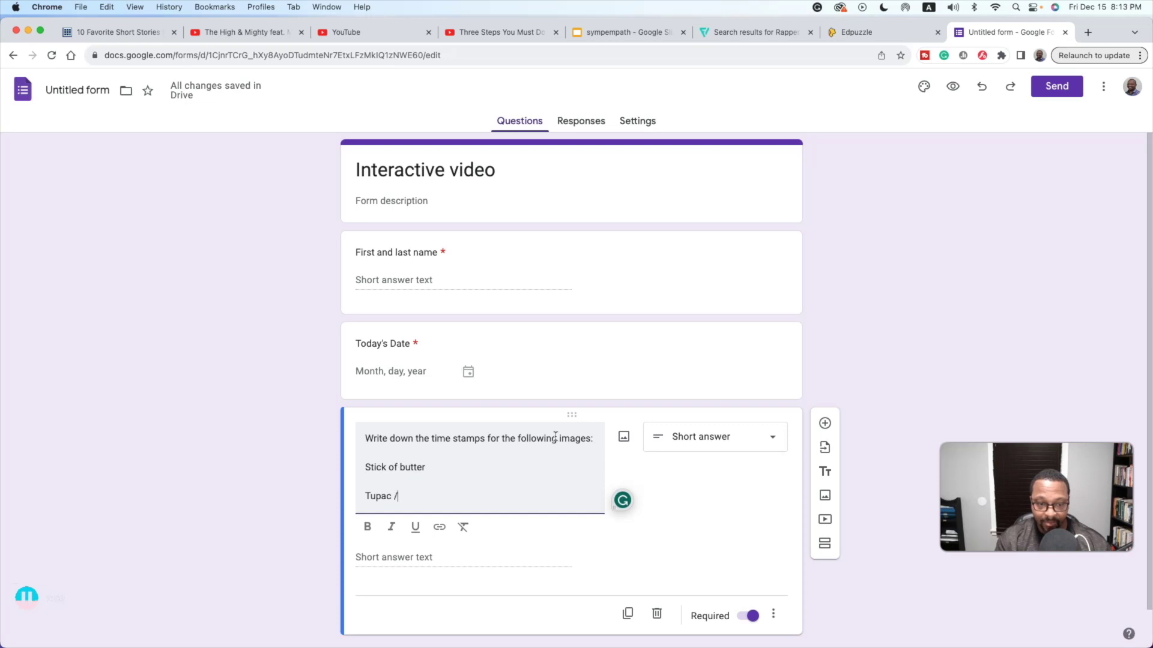
pyautogui.write(' tapper')
pyautogui.press('Return')
pyautogui.press('Return')
pyautogui.write('Dragon')
pyautogui.press('Return')
pyautogui.press('Return')
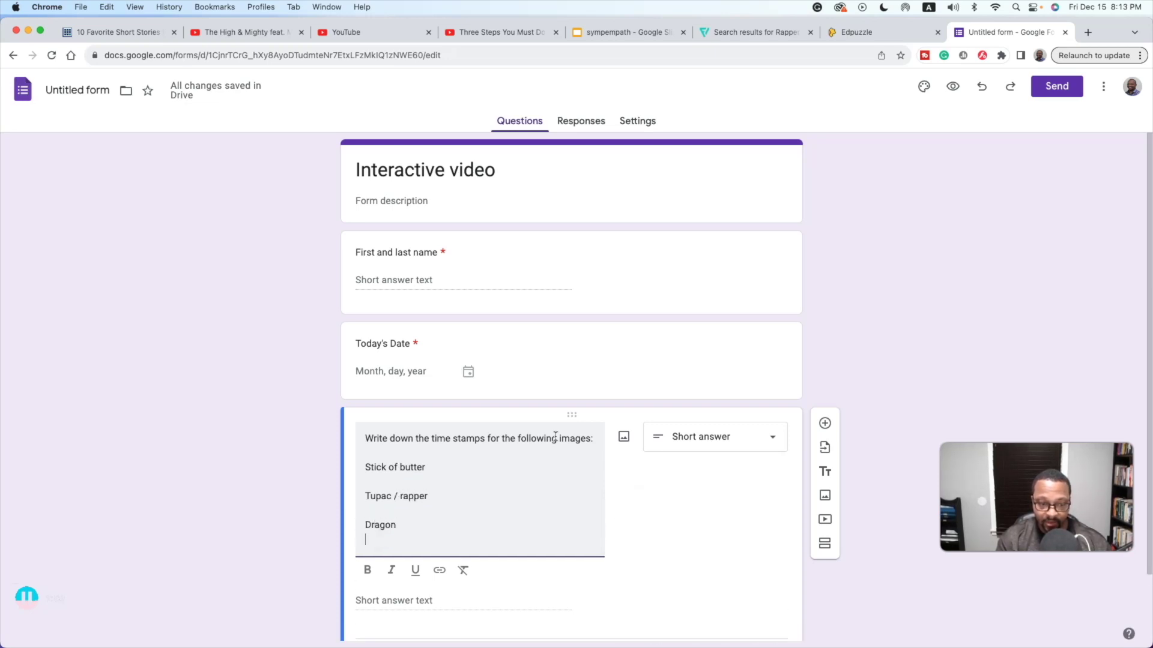
pyautogui.write('UF')
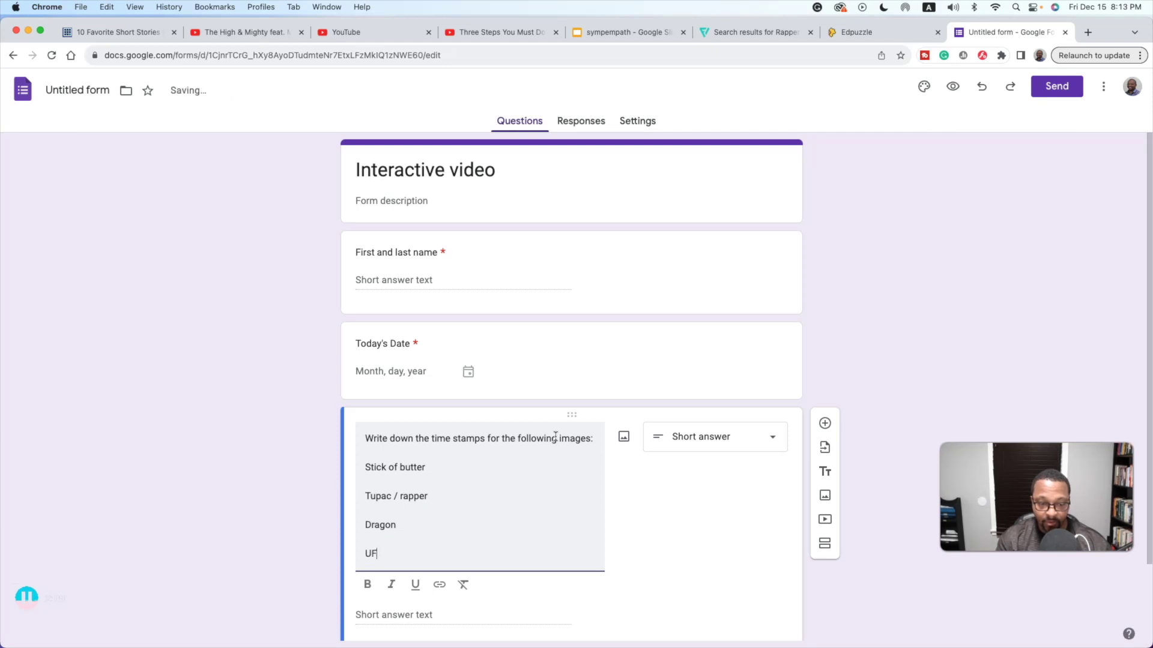
pyautogui.write('O sound')
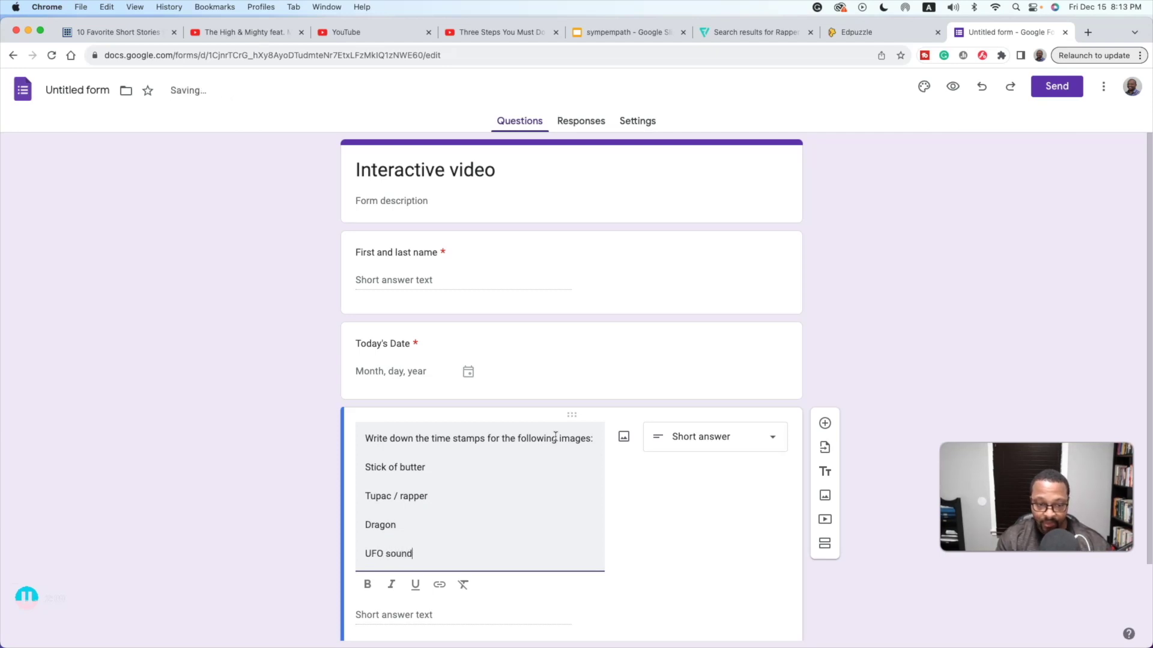
pyautogui.write(' effect')
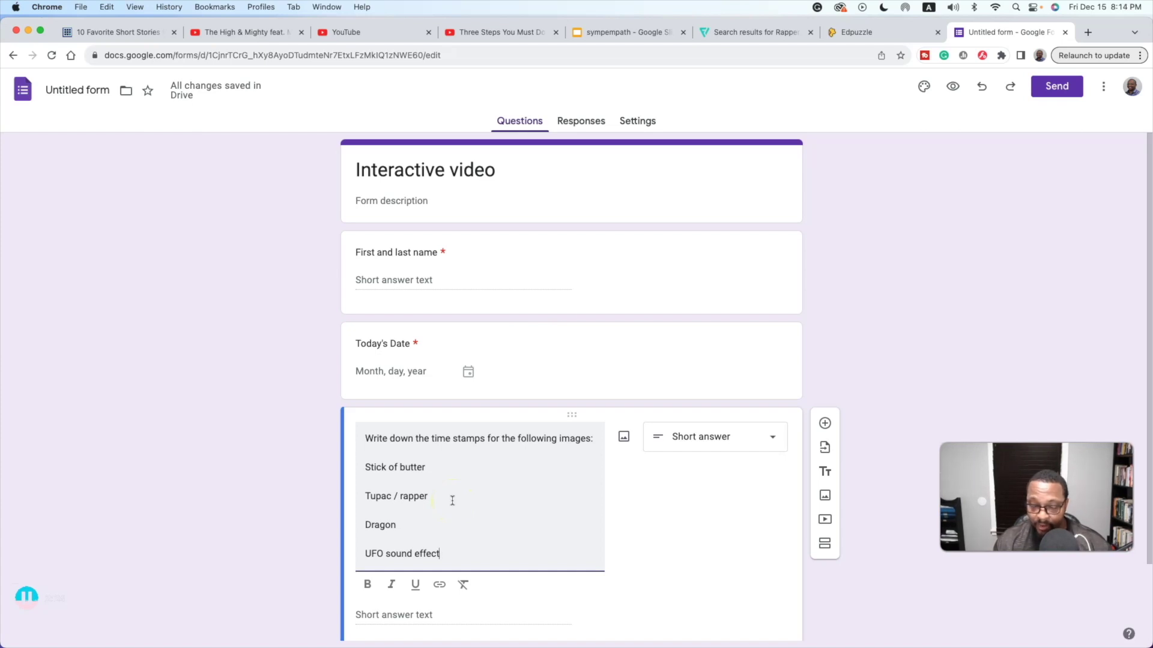
# - Add a question below the time stamps question reading "Why is the woman angry?"
pyautogui.scroll(-3, 666, 447)
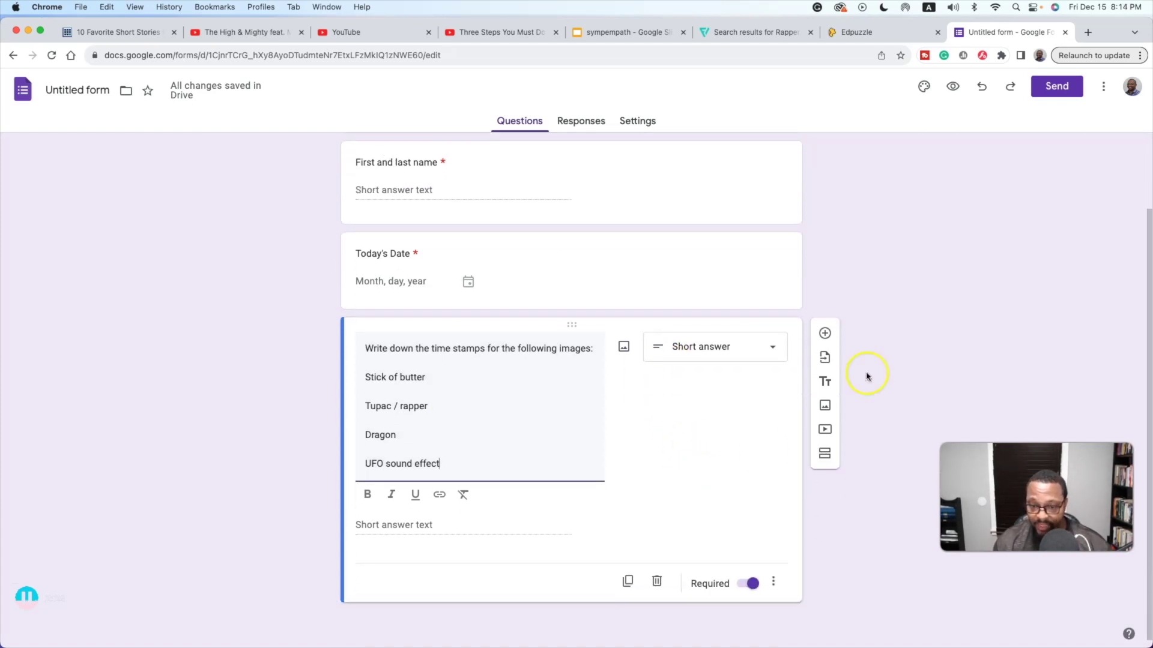
pyautogui.click(832, 332)
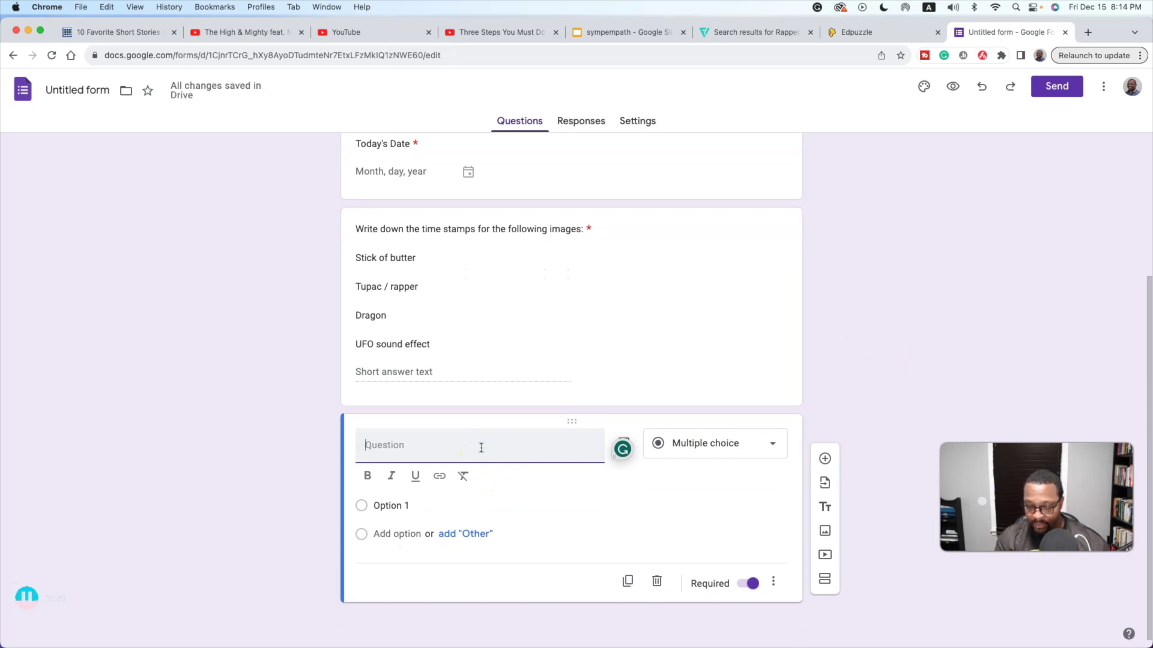
pyautogui.write('Why is ')
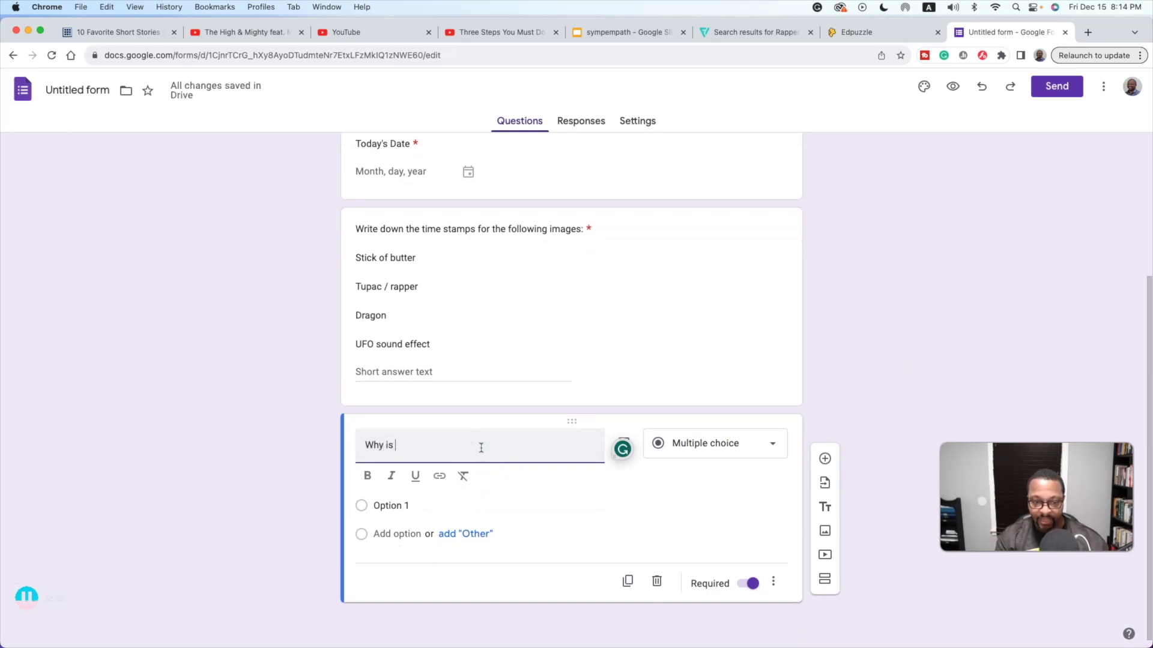
pyautogui.write('the woman angry?')
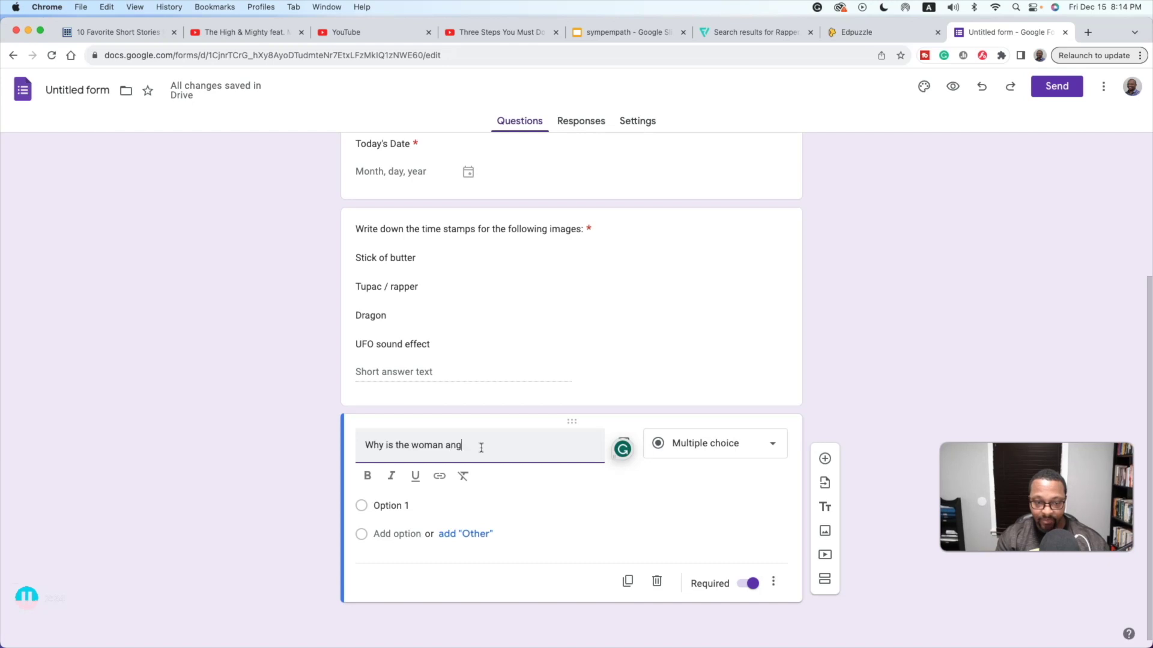
# - Set the answer type of the "Why is the woman angry?" question to Paragraph and review the form's questions
pyautogui.click(767, 444)
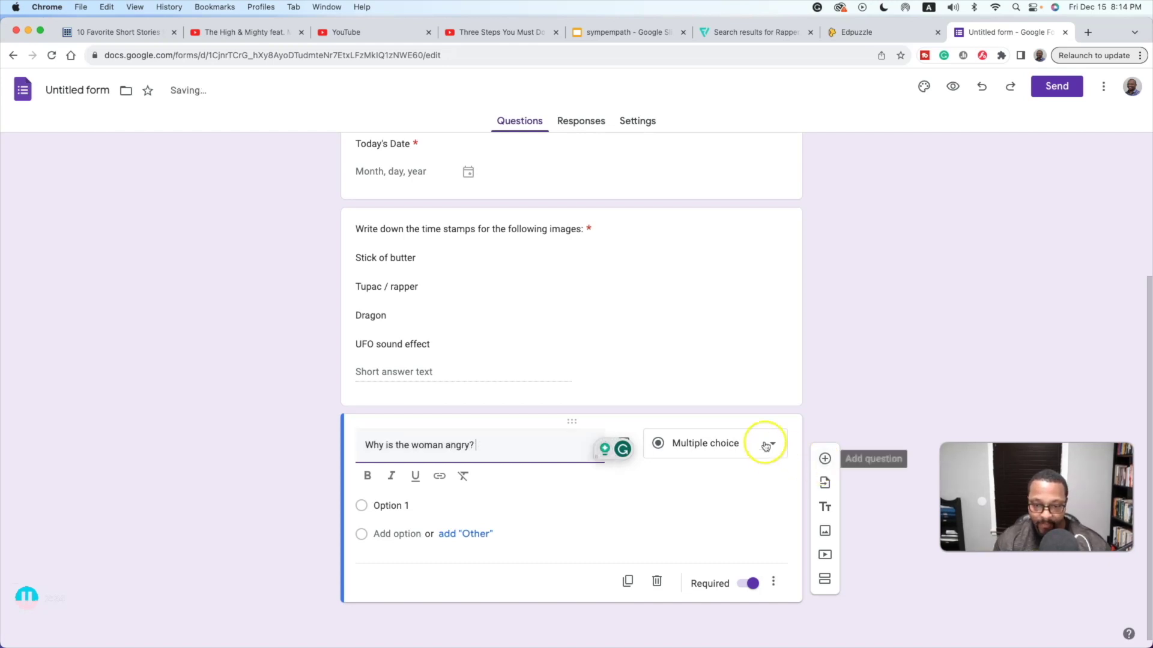
pyautogui.click(731, 299)
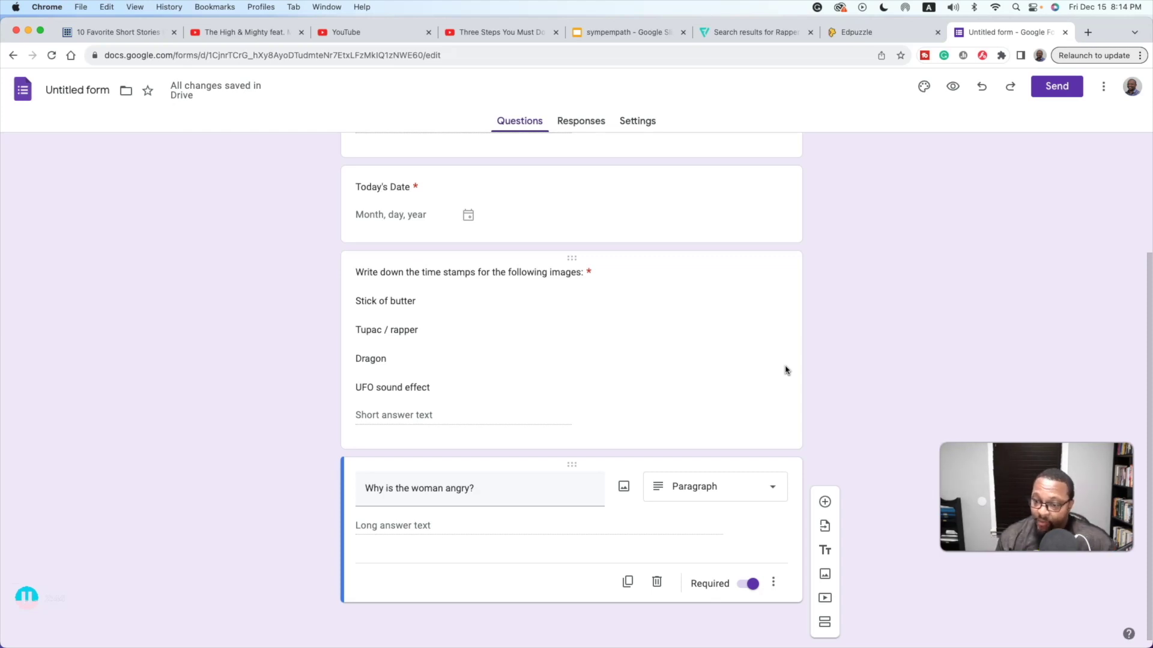
pyautogui.scroll(5, 795, 368)
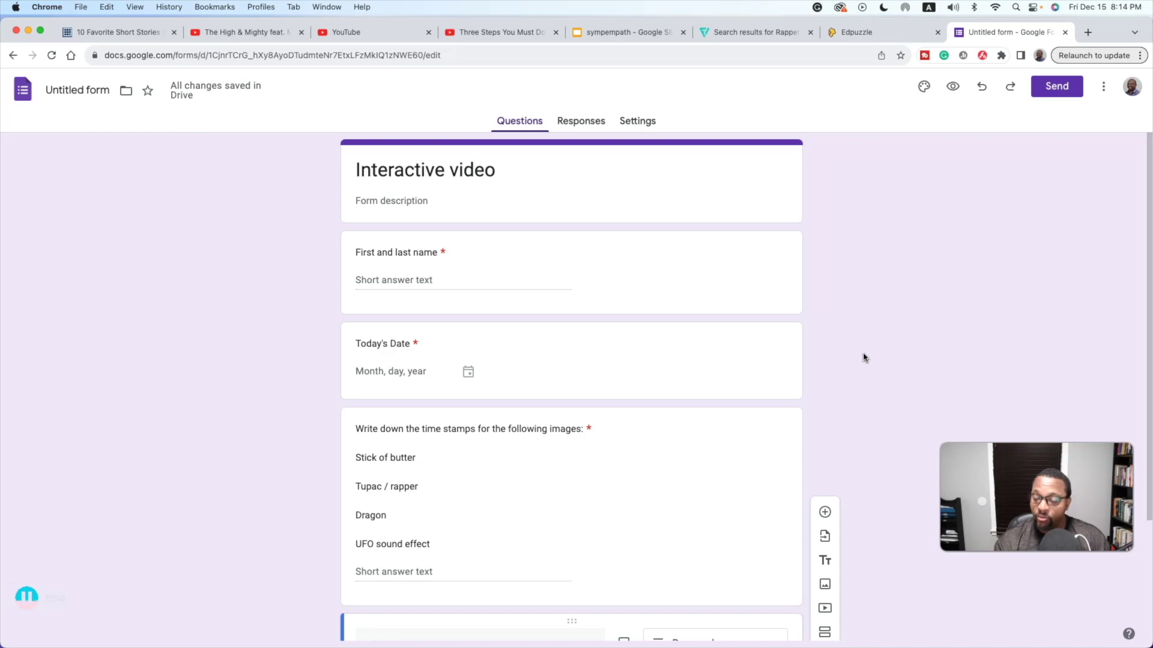
pyautogui.scroll(-2, 863, 358)
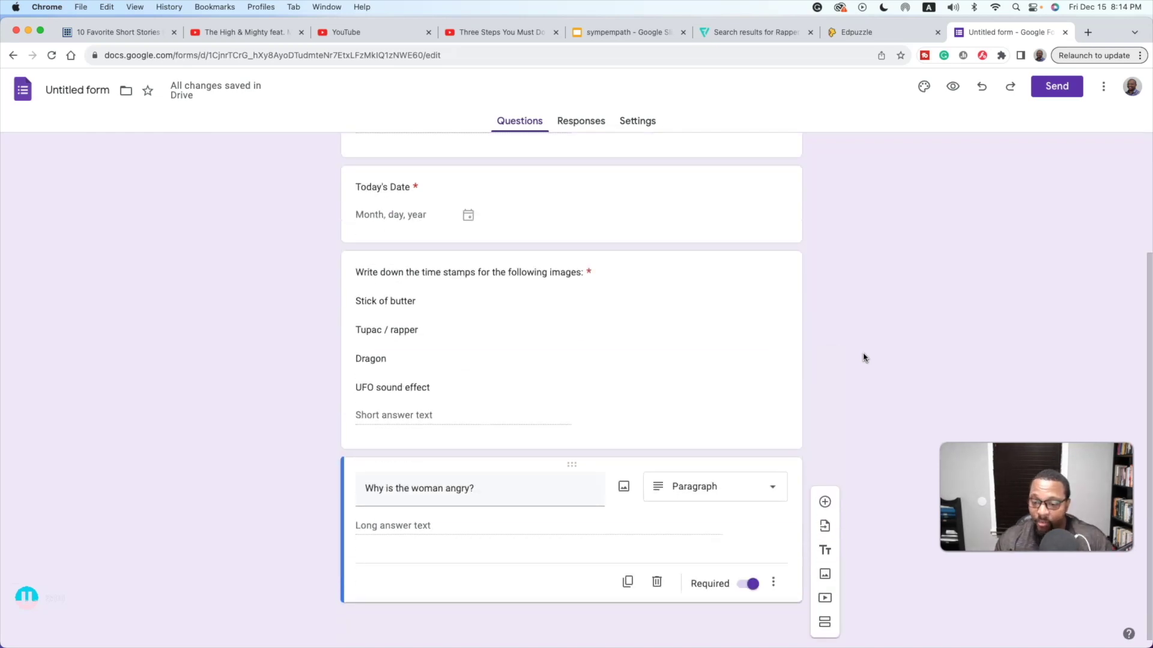
# - Add a blank question below "Why is the woman angry?" and look back over the questions above it
pyautogui.click(825, 501)
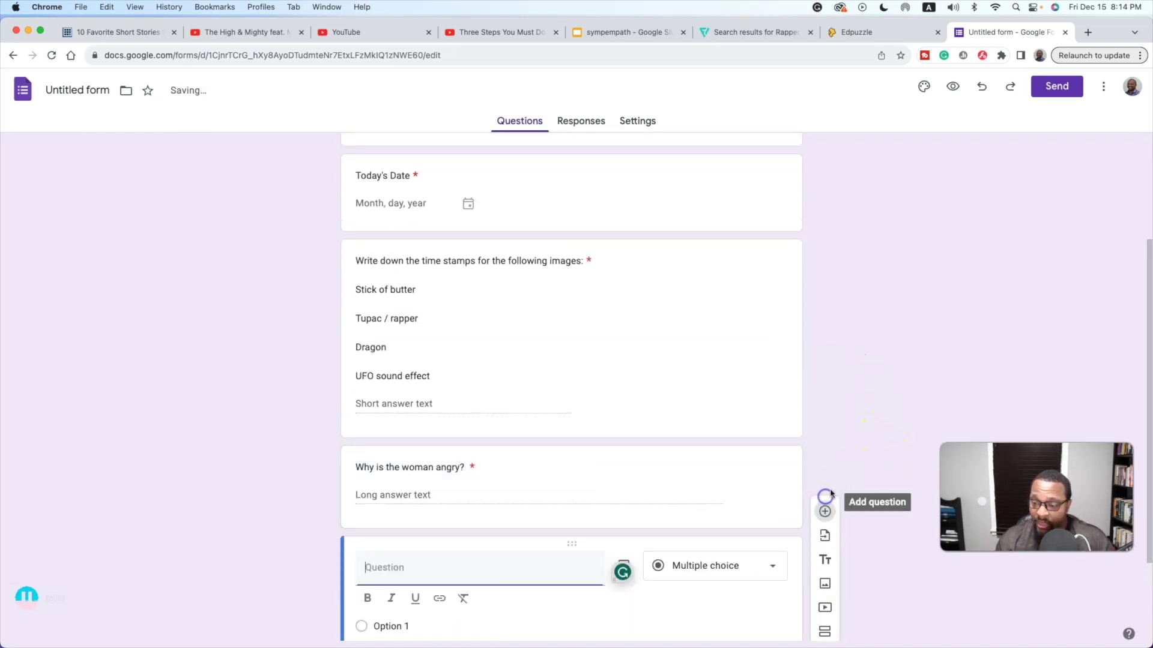
pyautogui.click(532, 433)
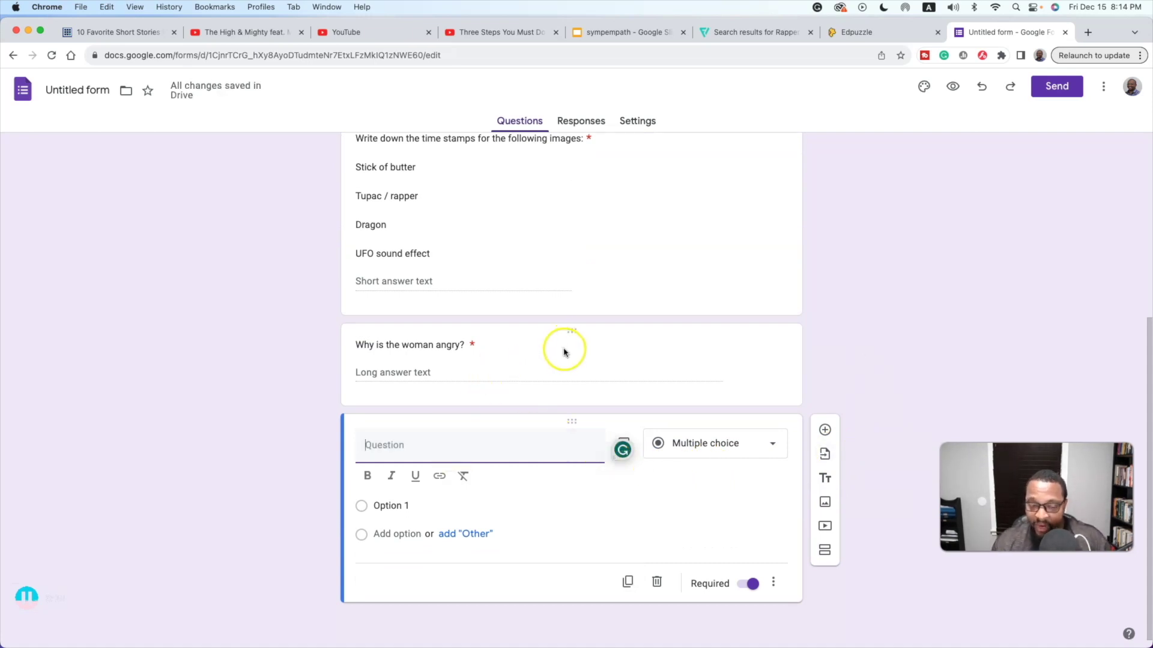
pyautogui.scroll(1, 543, 364)
pyautogui.scroll(3, 553, 367)
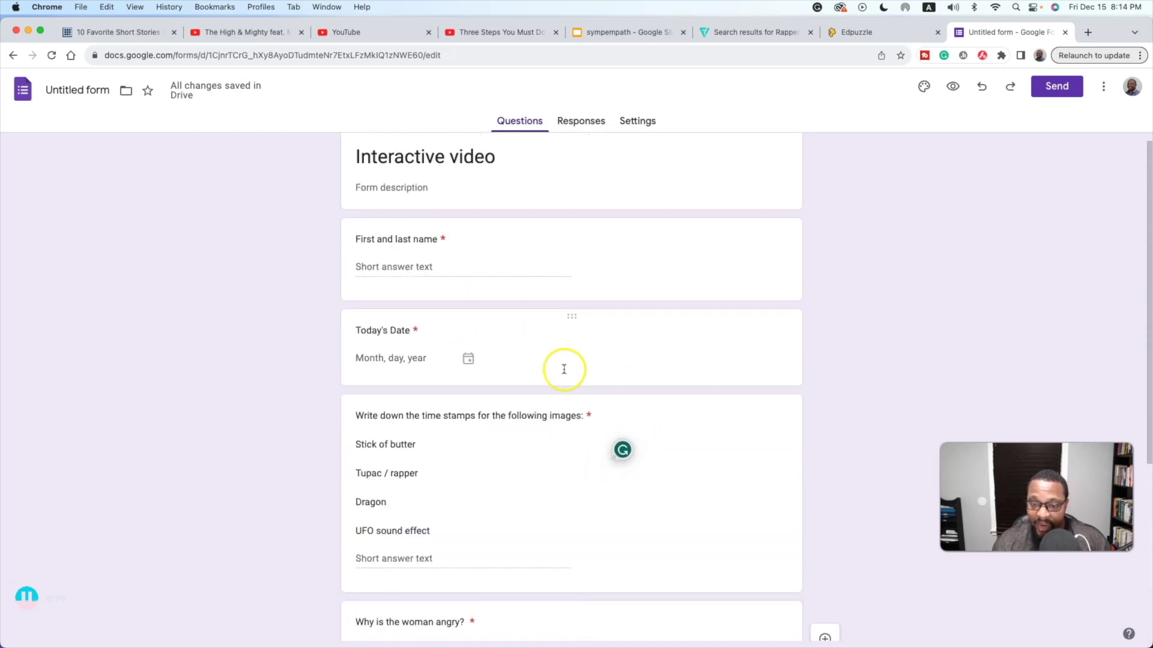
pyautogui.scroll(-3, 585, 368)
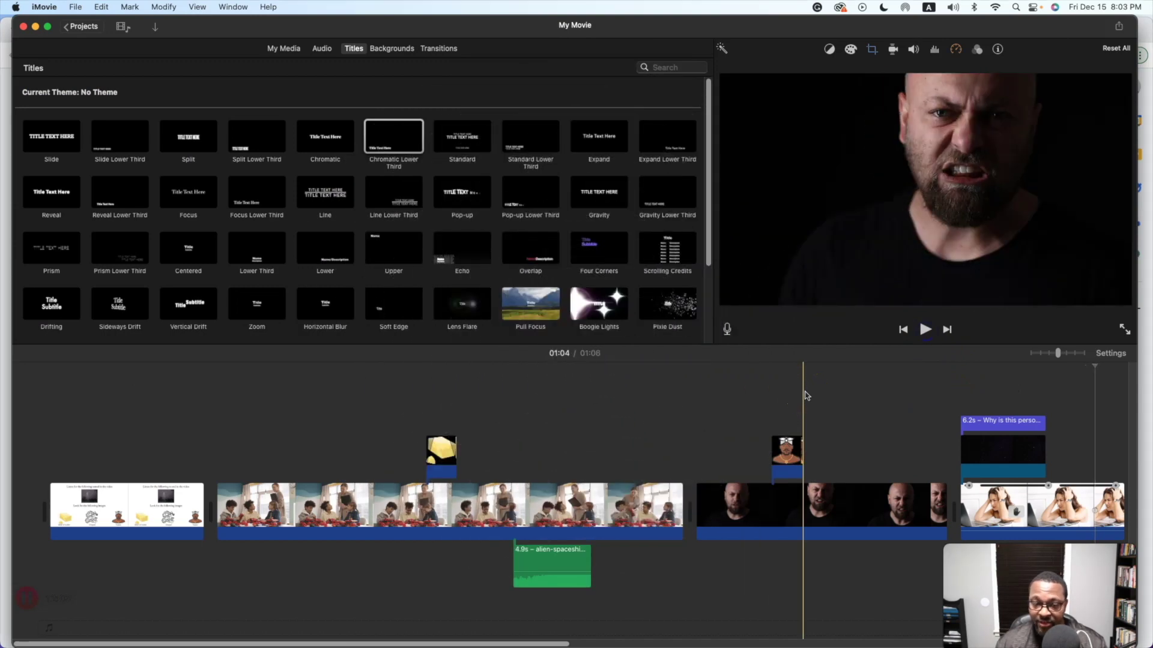
# - Skim the classroom clip in the movie timeline, examining the frames around the hidden butter image and the alien spaceship sound
pyautogui.click(478, 411)
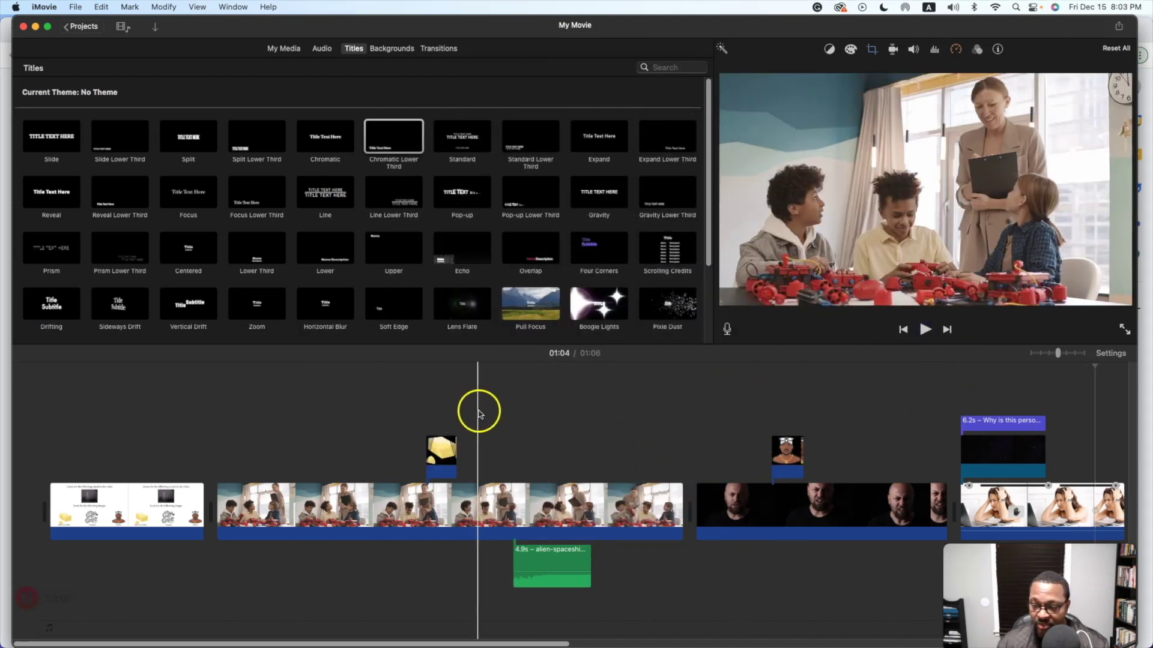
pyautogui.click(352, 406)
pyautogui.click(355, 412)
pyautogui.click(365, 407)
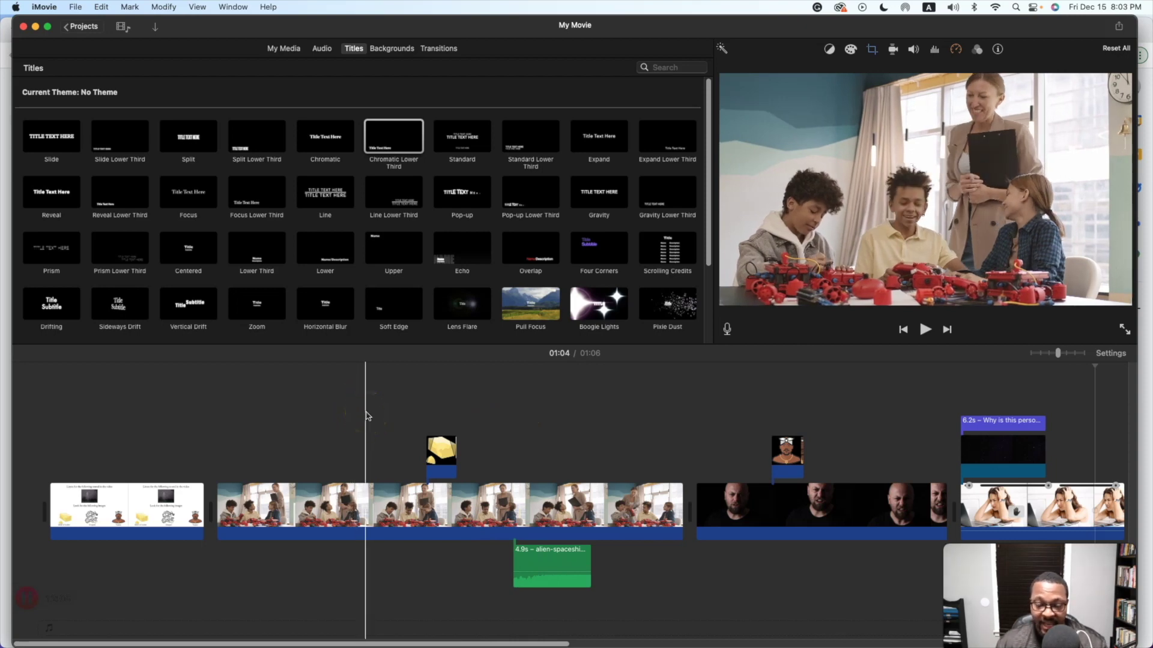
pyautogui.click(316, 404)
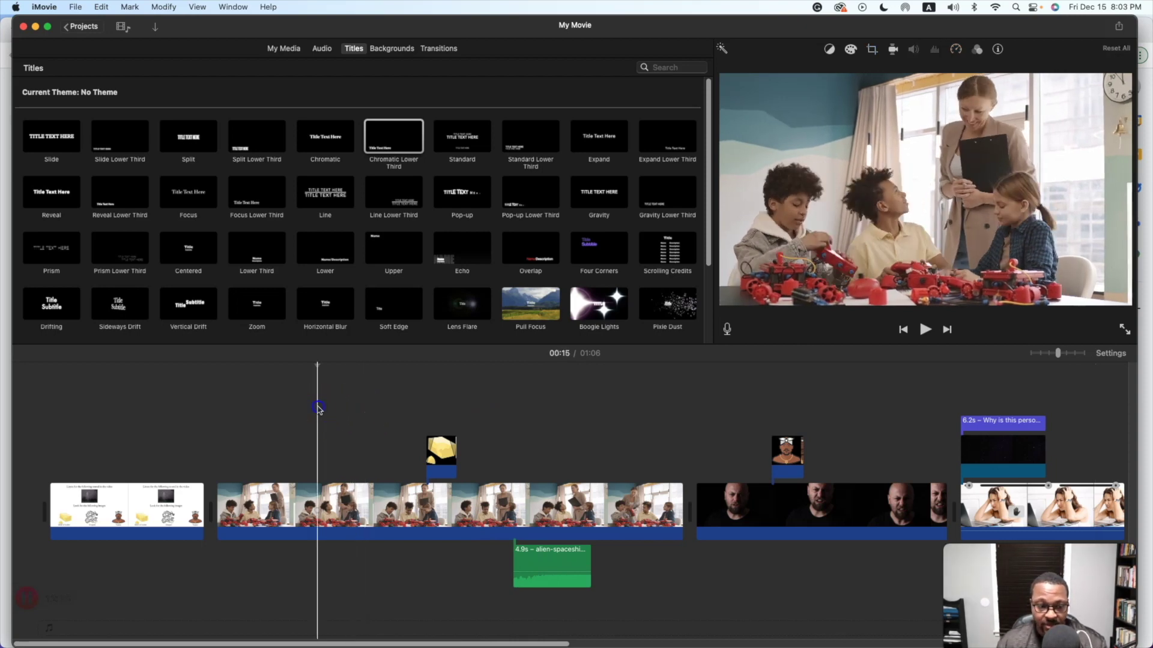
pyautogui.click(409, 393)
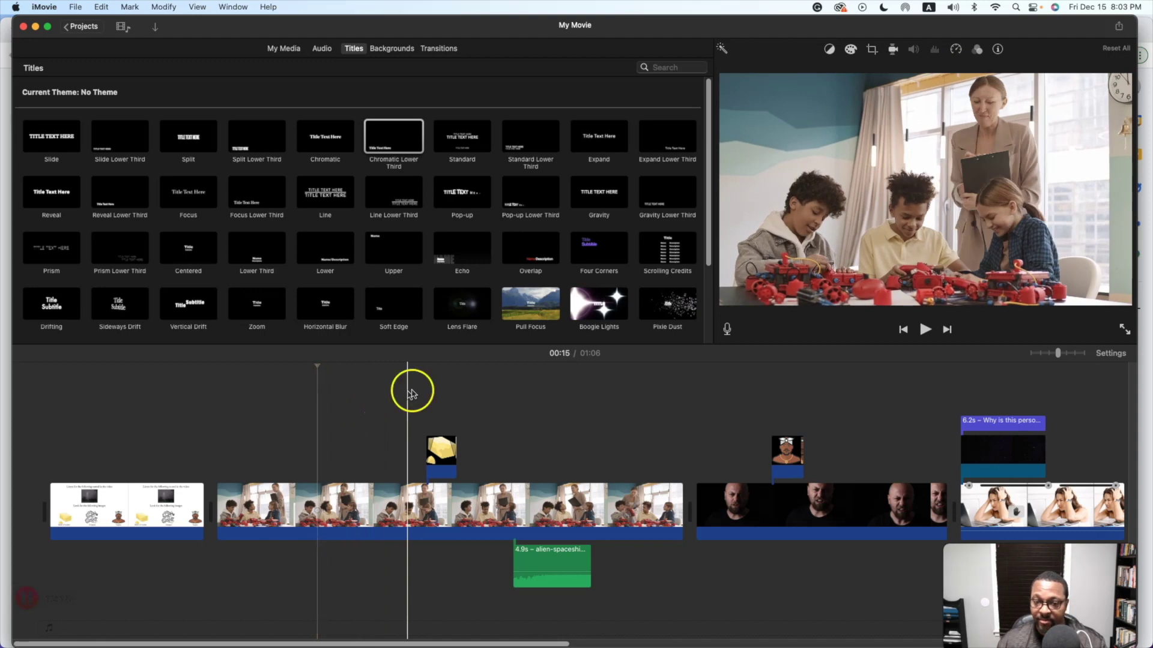
pyautogui.click(553, 385)
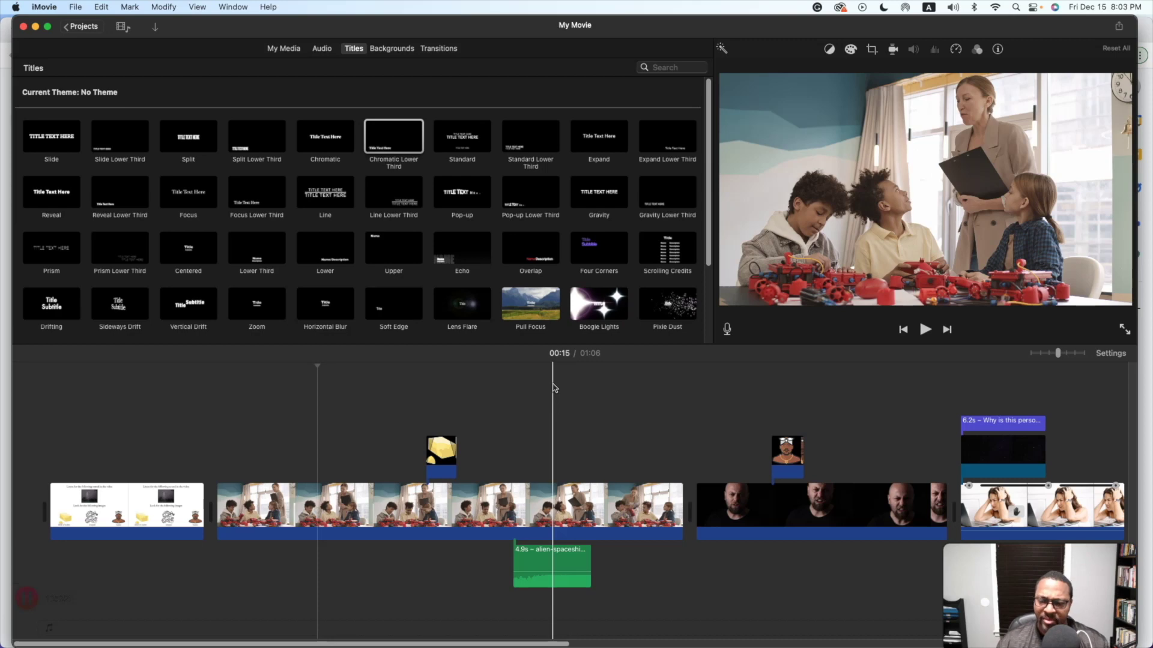
pyautogui.click(391, 395)
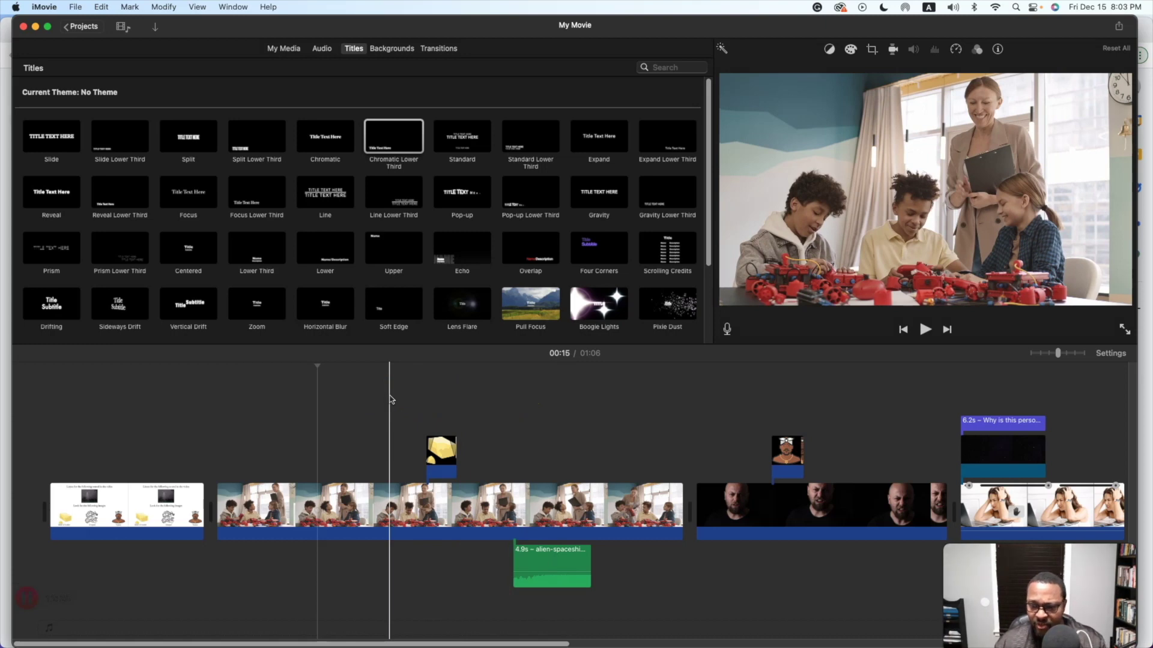
pyautogui.click(430, 386)
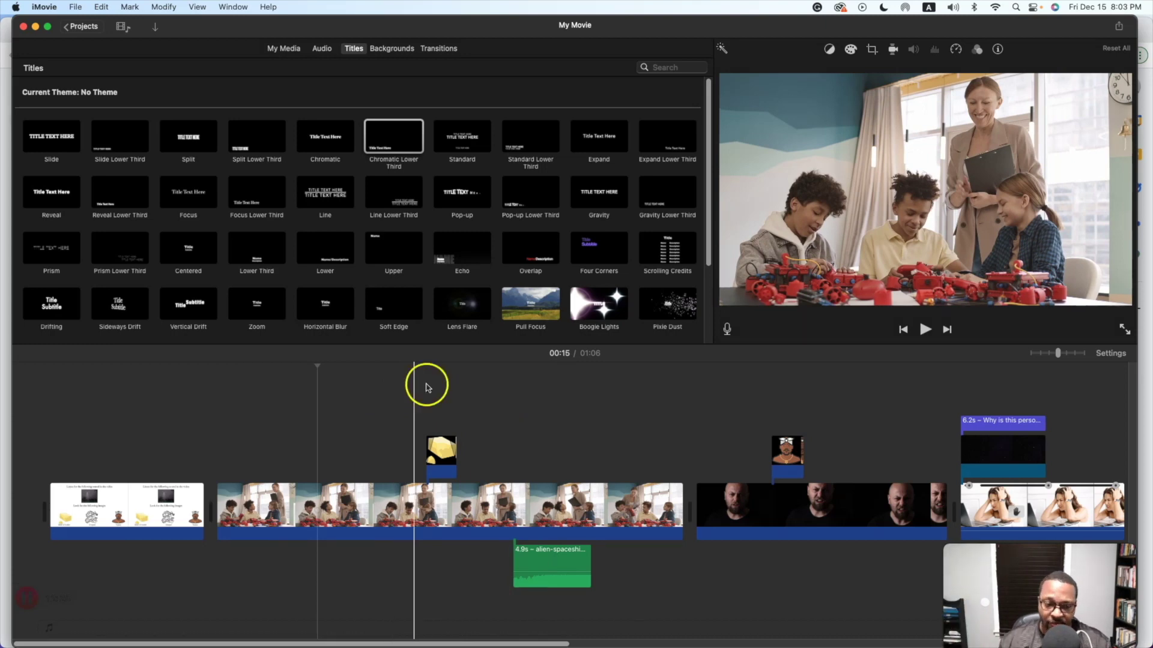
pyautogui.moveTo(430, 386); pyautogui.dragTo(427, 394)
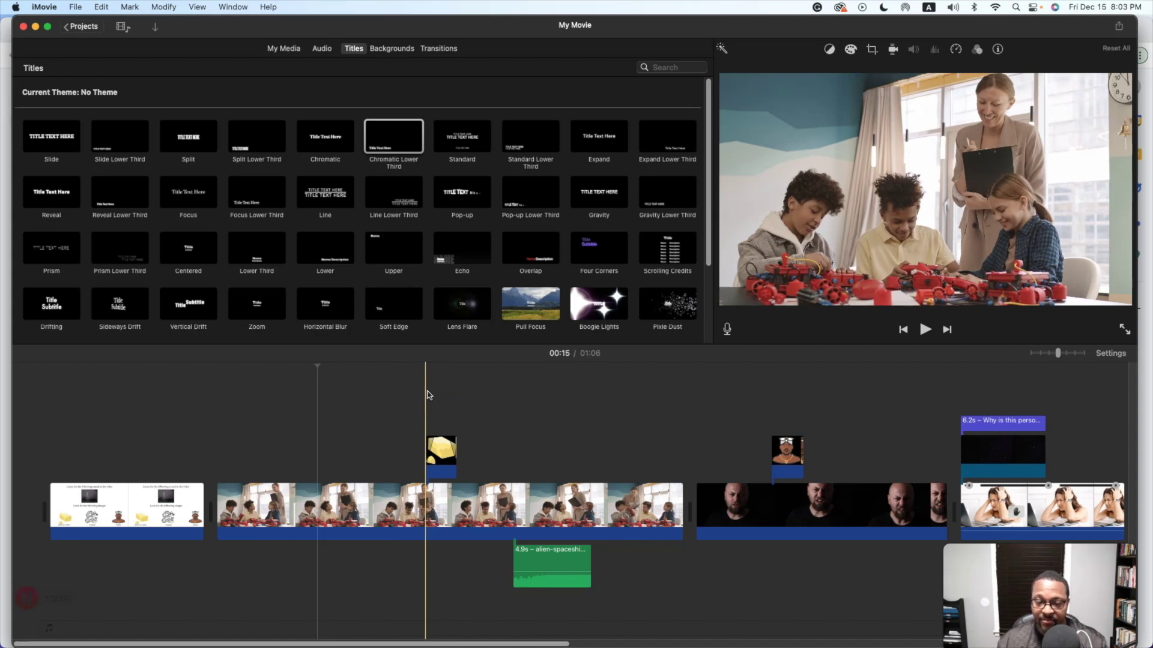
pyautogui.moveTo(428, 394)
pyautogui.mouseDown()
pyautogui.moveTo(517, 399)
pyautogui.moveTo(437, 397)
pyautogui.mouseUp()
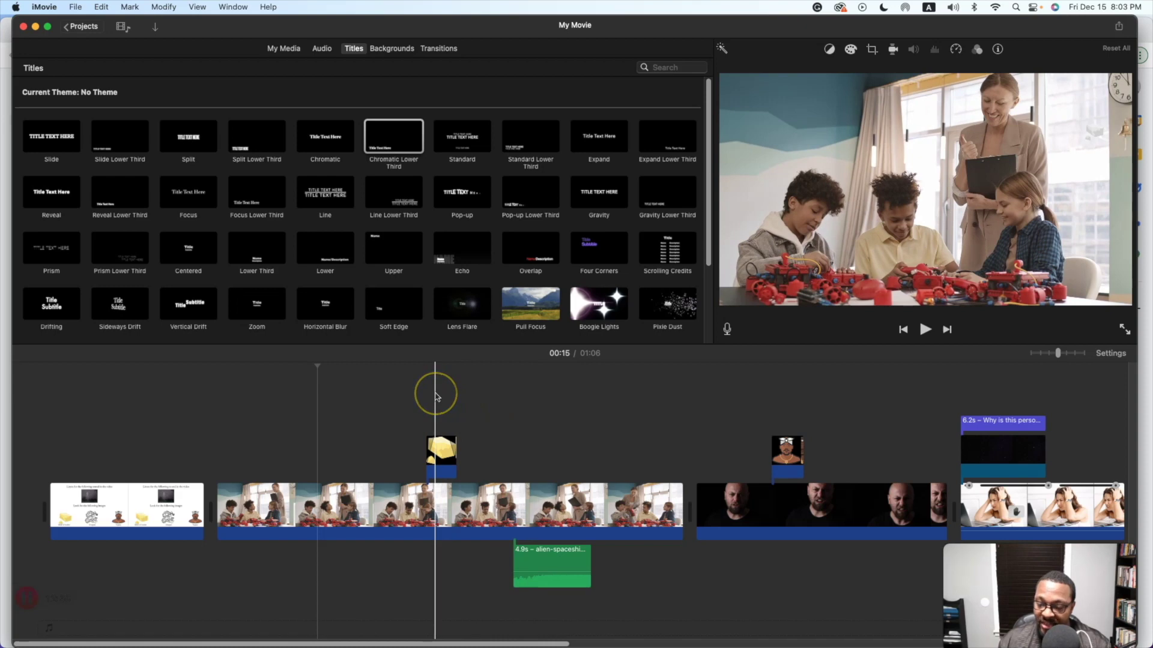
pyautogui.click(450, 394)
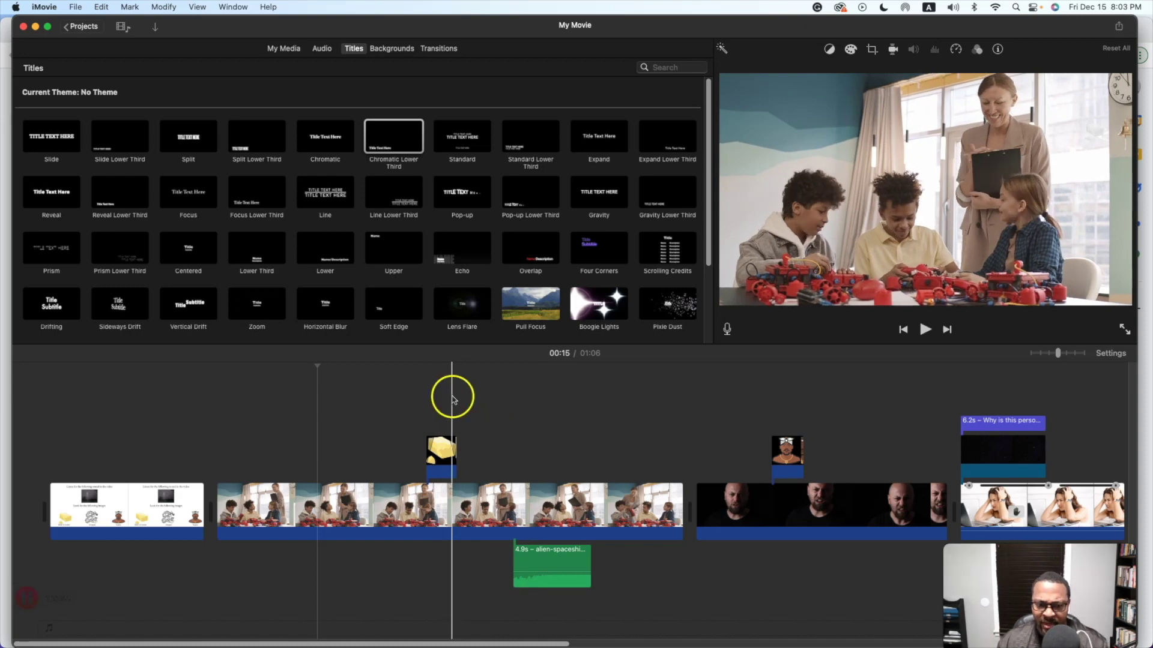
pyautogui.click(507, 404)
# - Examine the angry man clip around the hidden rapper image, and the start of the titled clip of the woman
pyautogui.moveTo(551, 416); pyautogui.dragTo(755, 408)
pyautogui.click(783, 408)
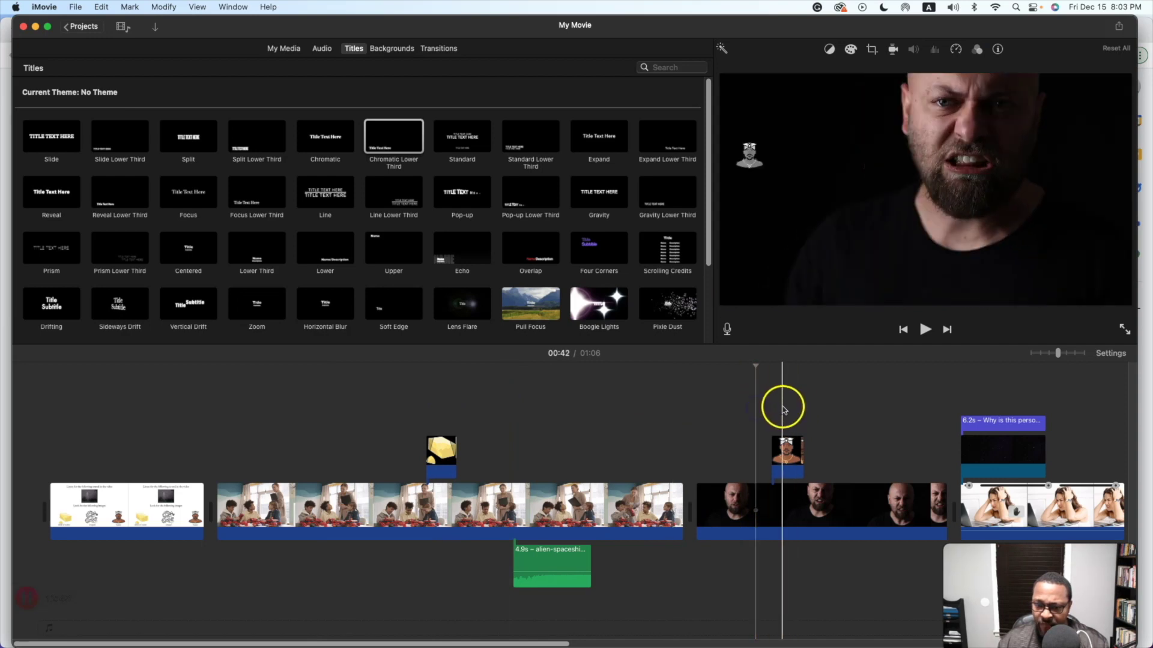
pyautogui.click(757, 404)
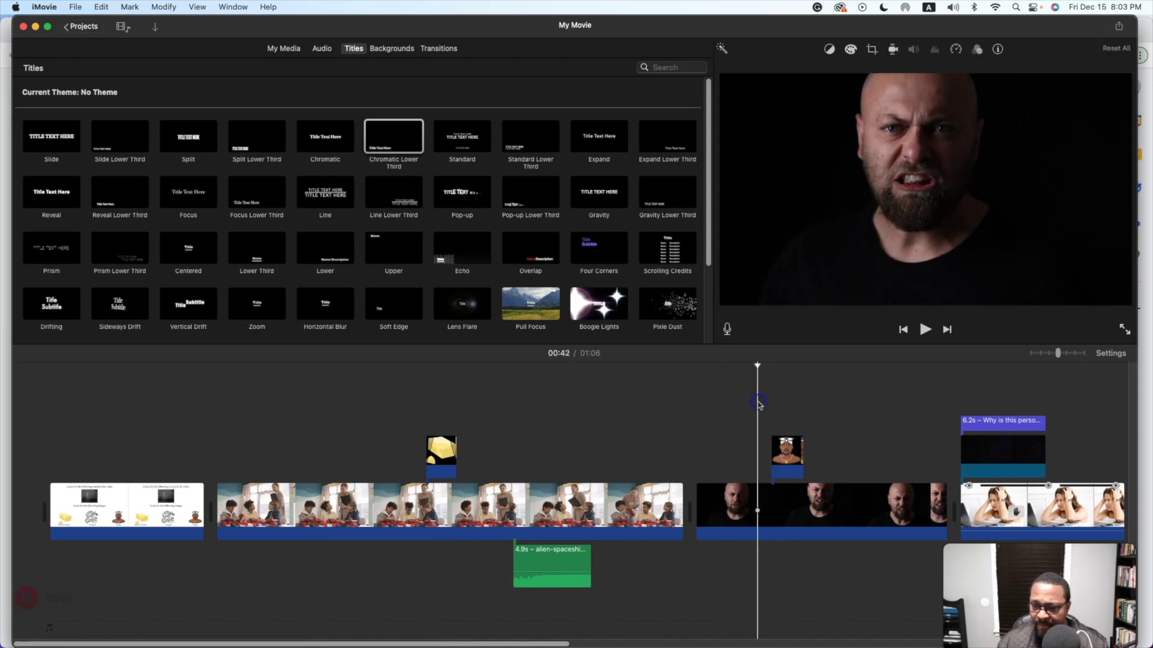
pyautogui.click(868, 404)
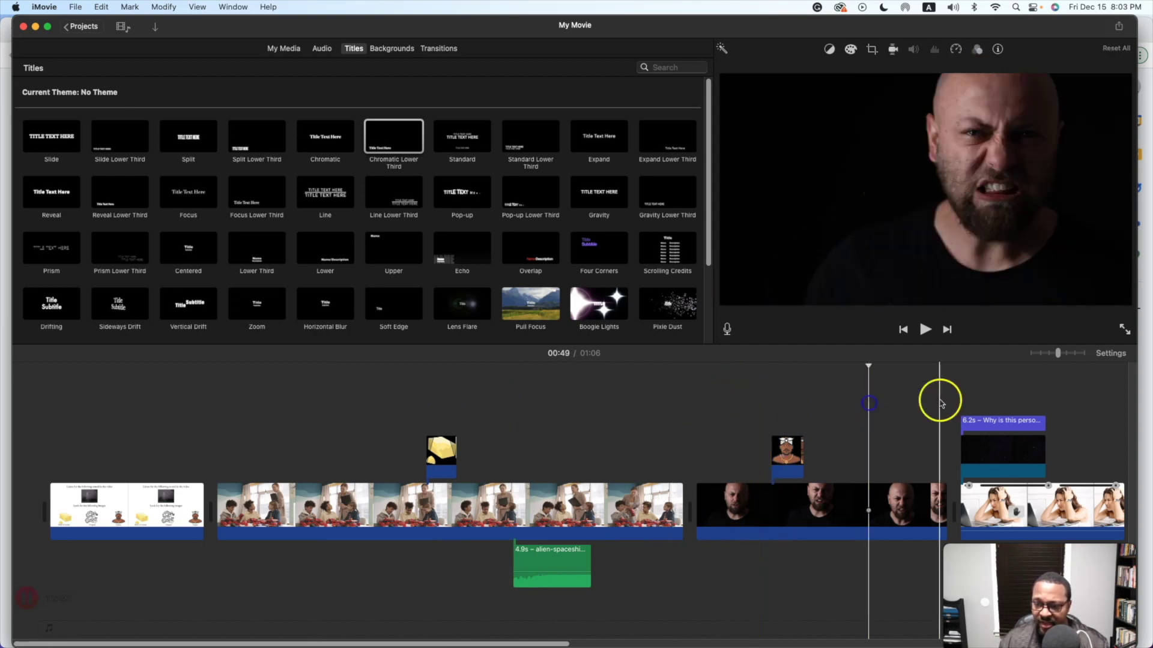
pyautogui.click(757, 408)
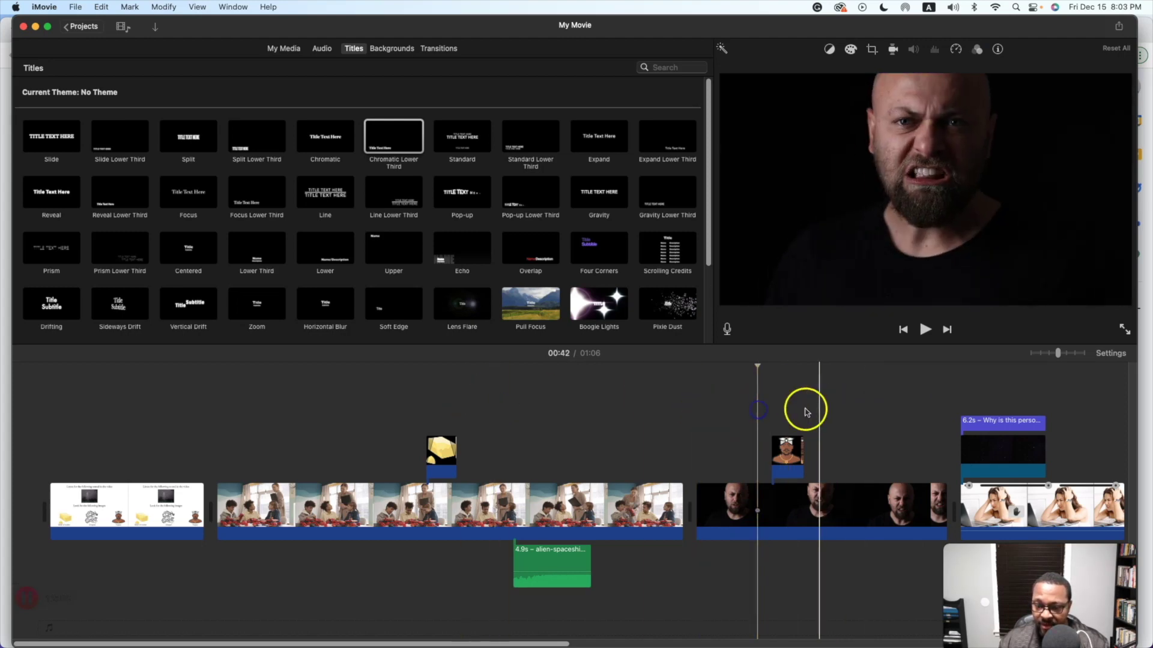
pyautogui.click(991, 399)
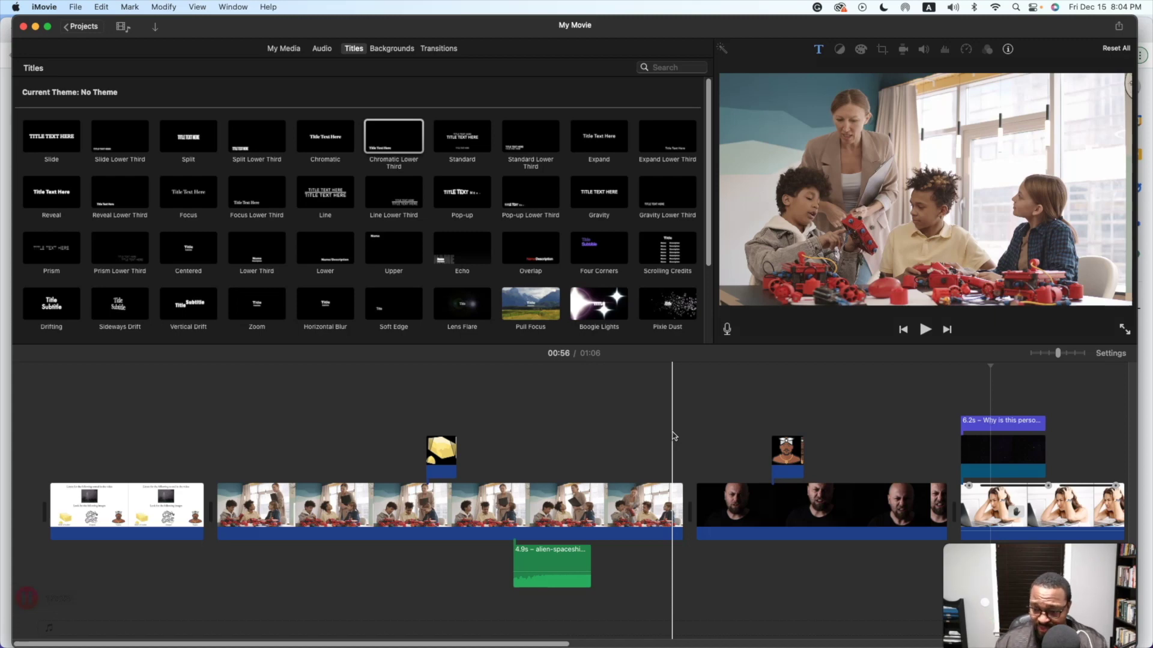
pyautogui.click(667, 426)
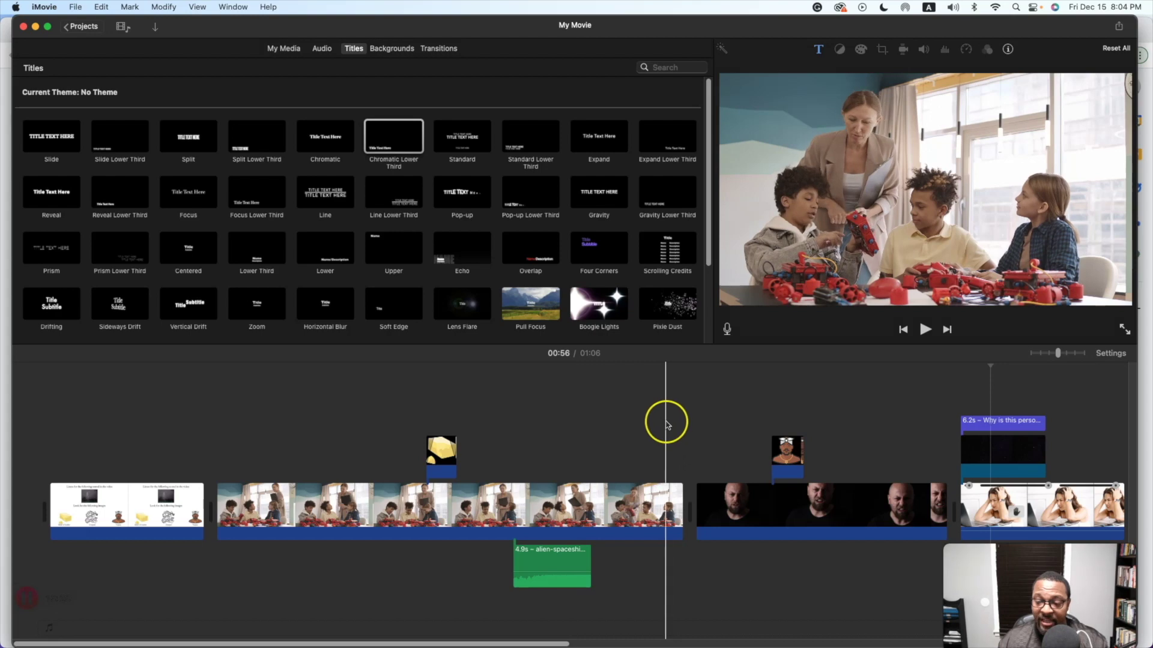
pyautogui.click(270, 414)
pyautogui.click(635, 429)
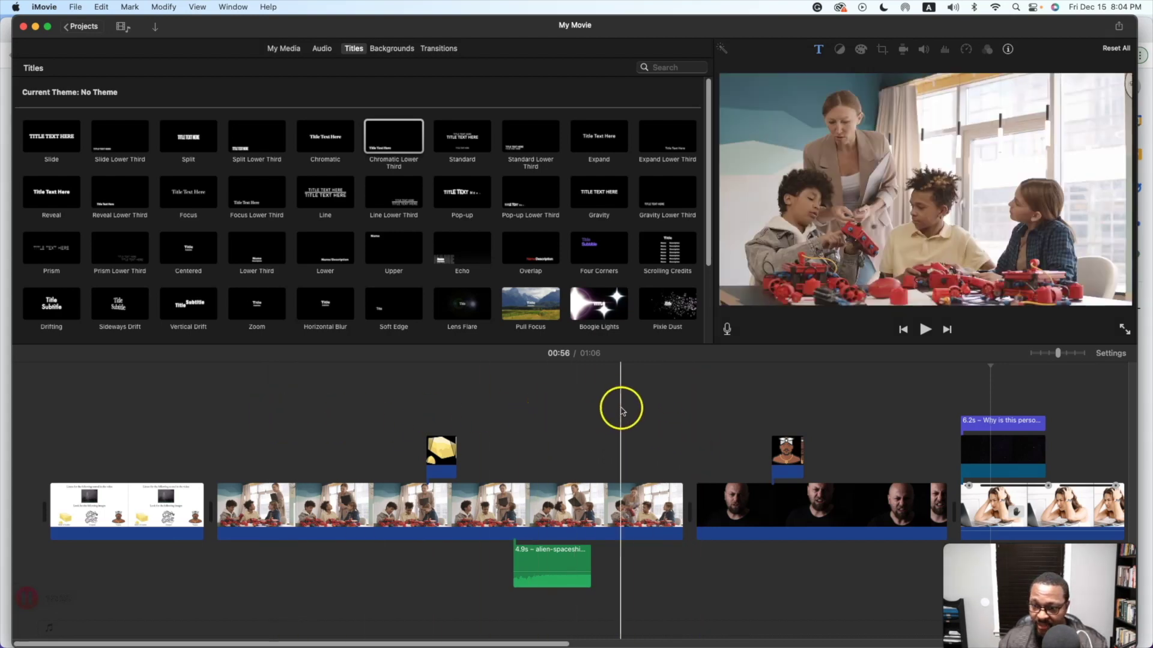